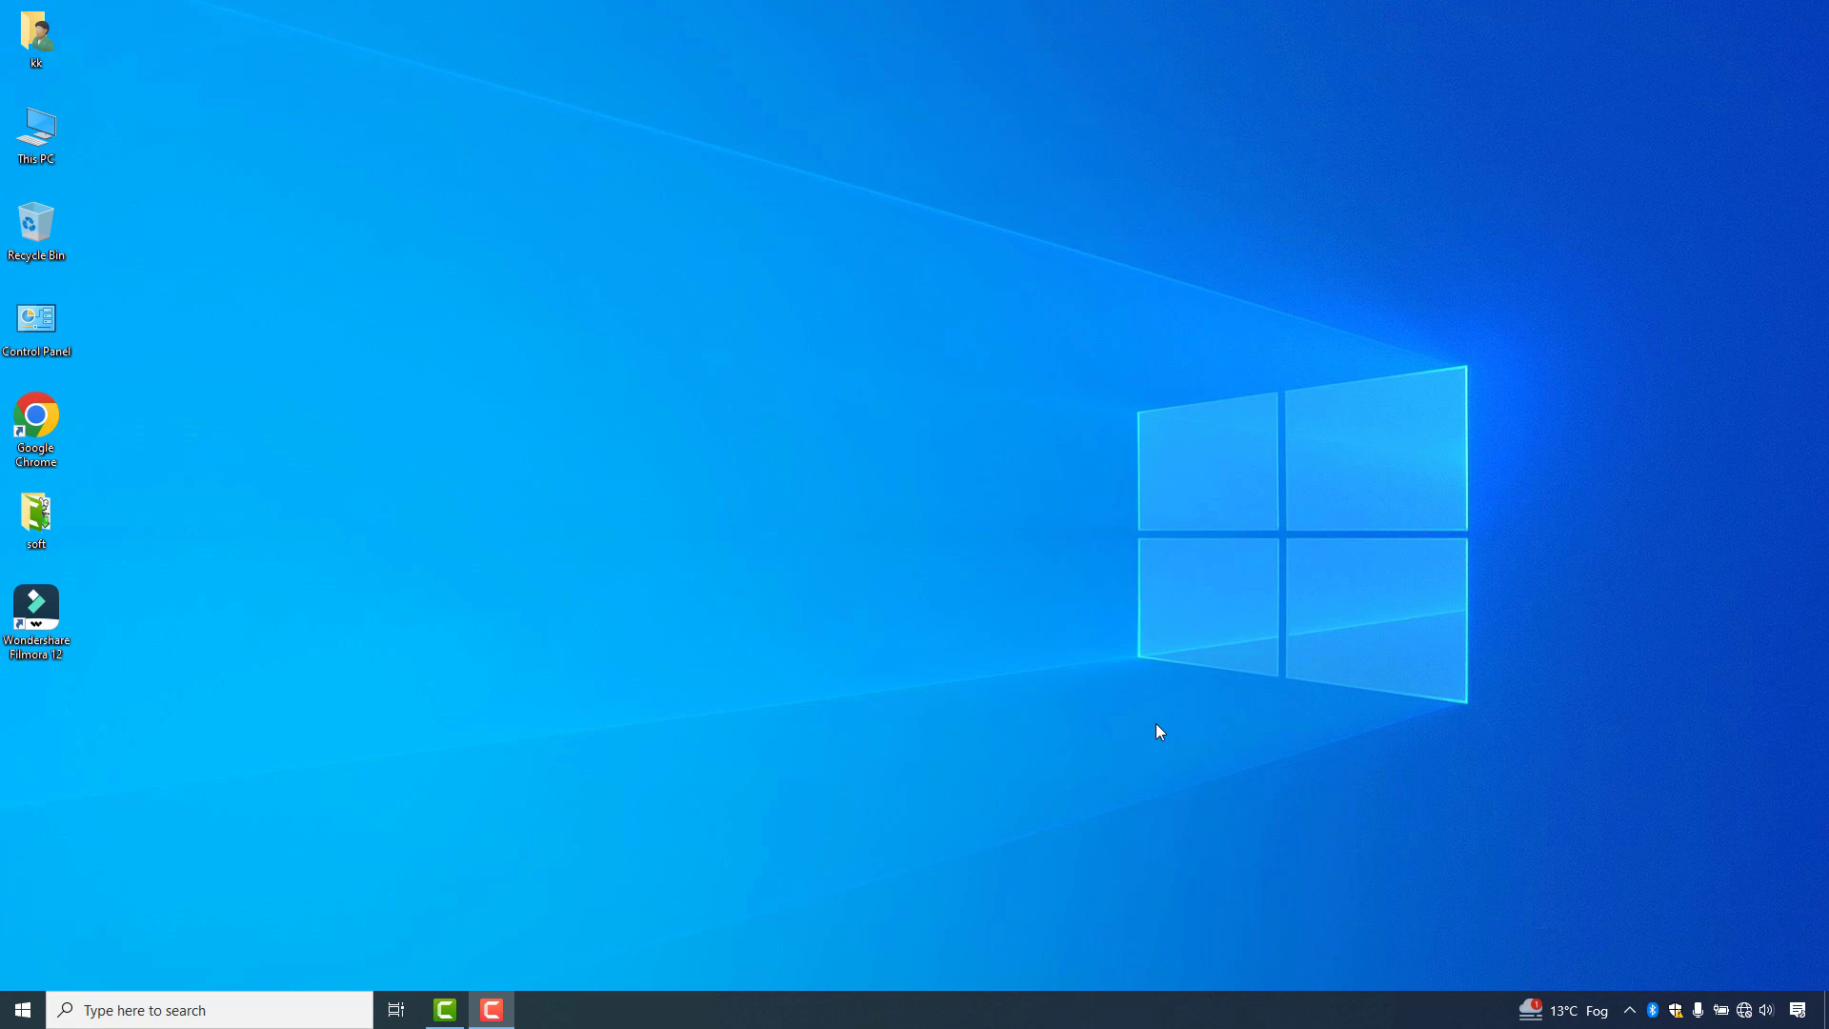
Search Windows for "wifi", open the Wi-Fi settings and bring up the list of network adapters
click(196, 1011)
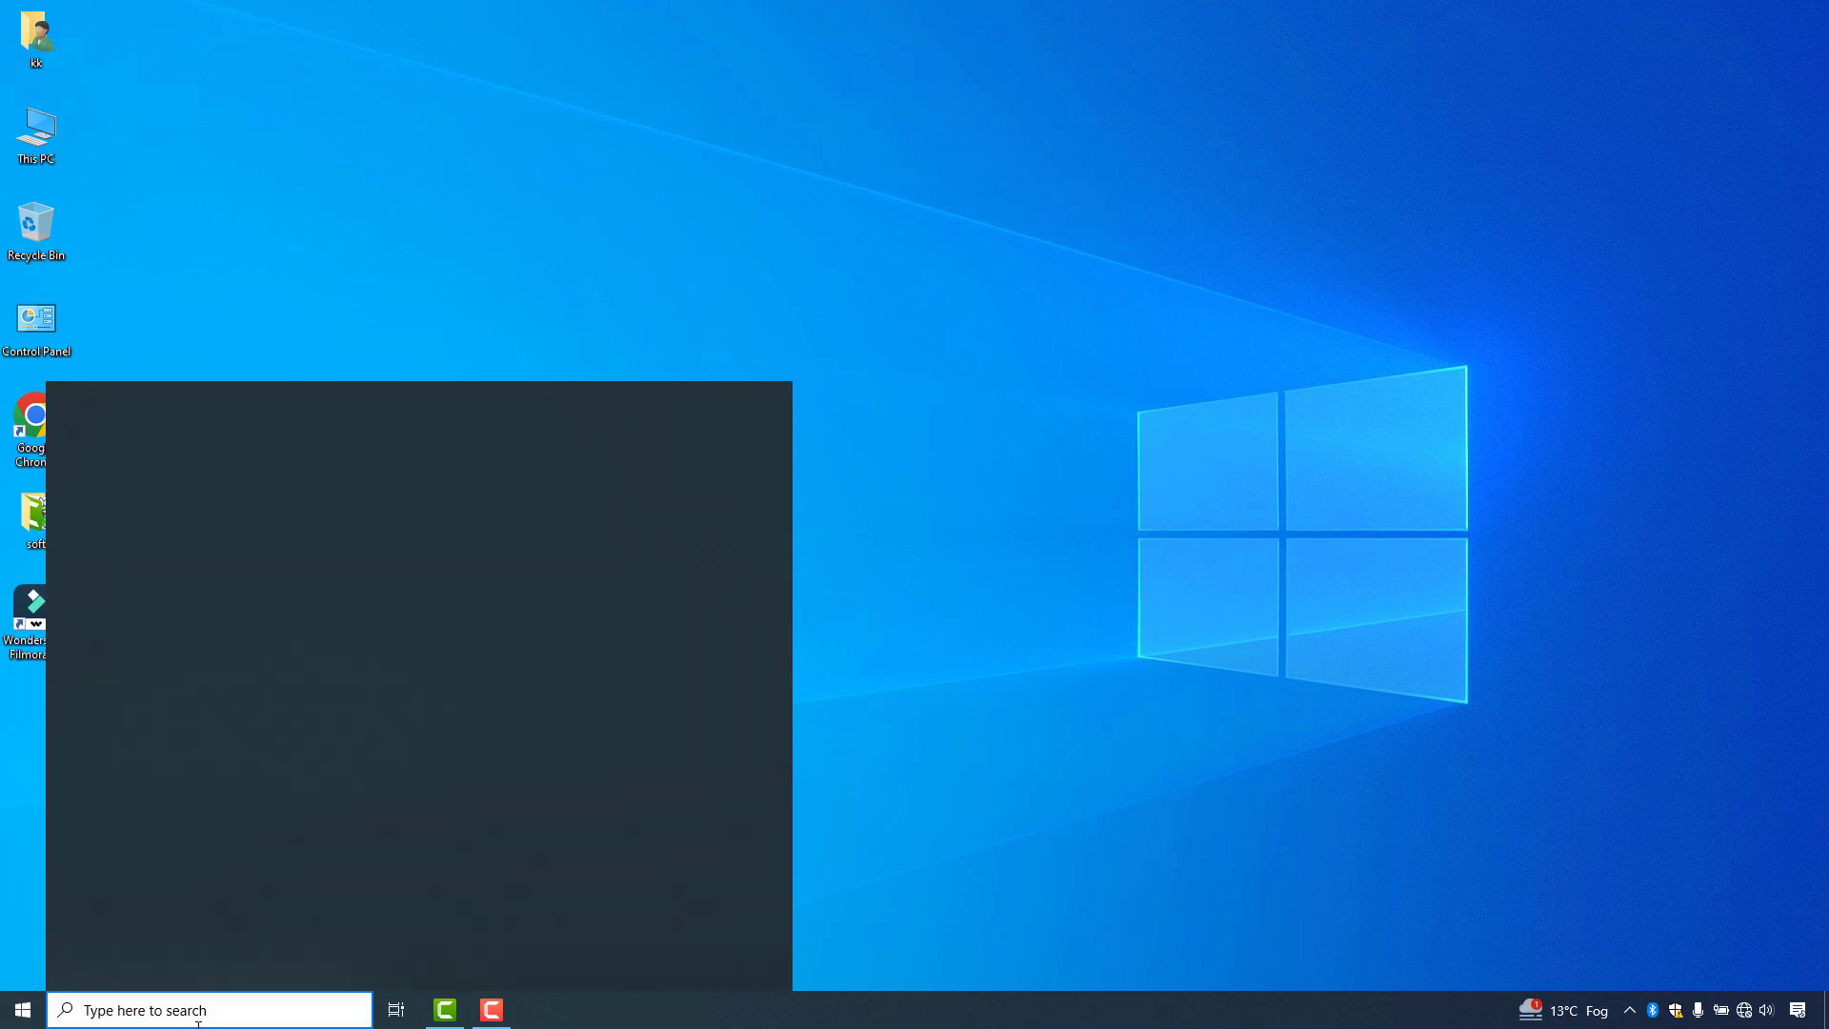
text(wifi)
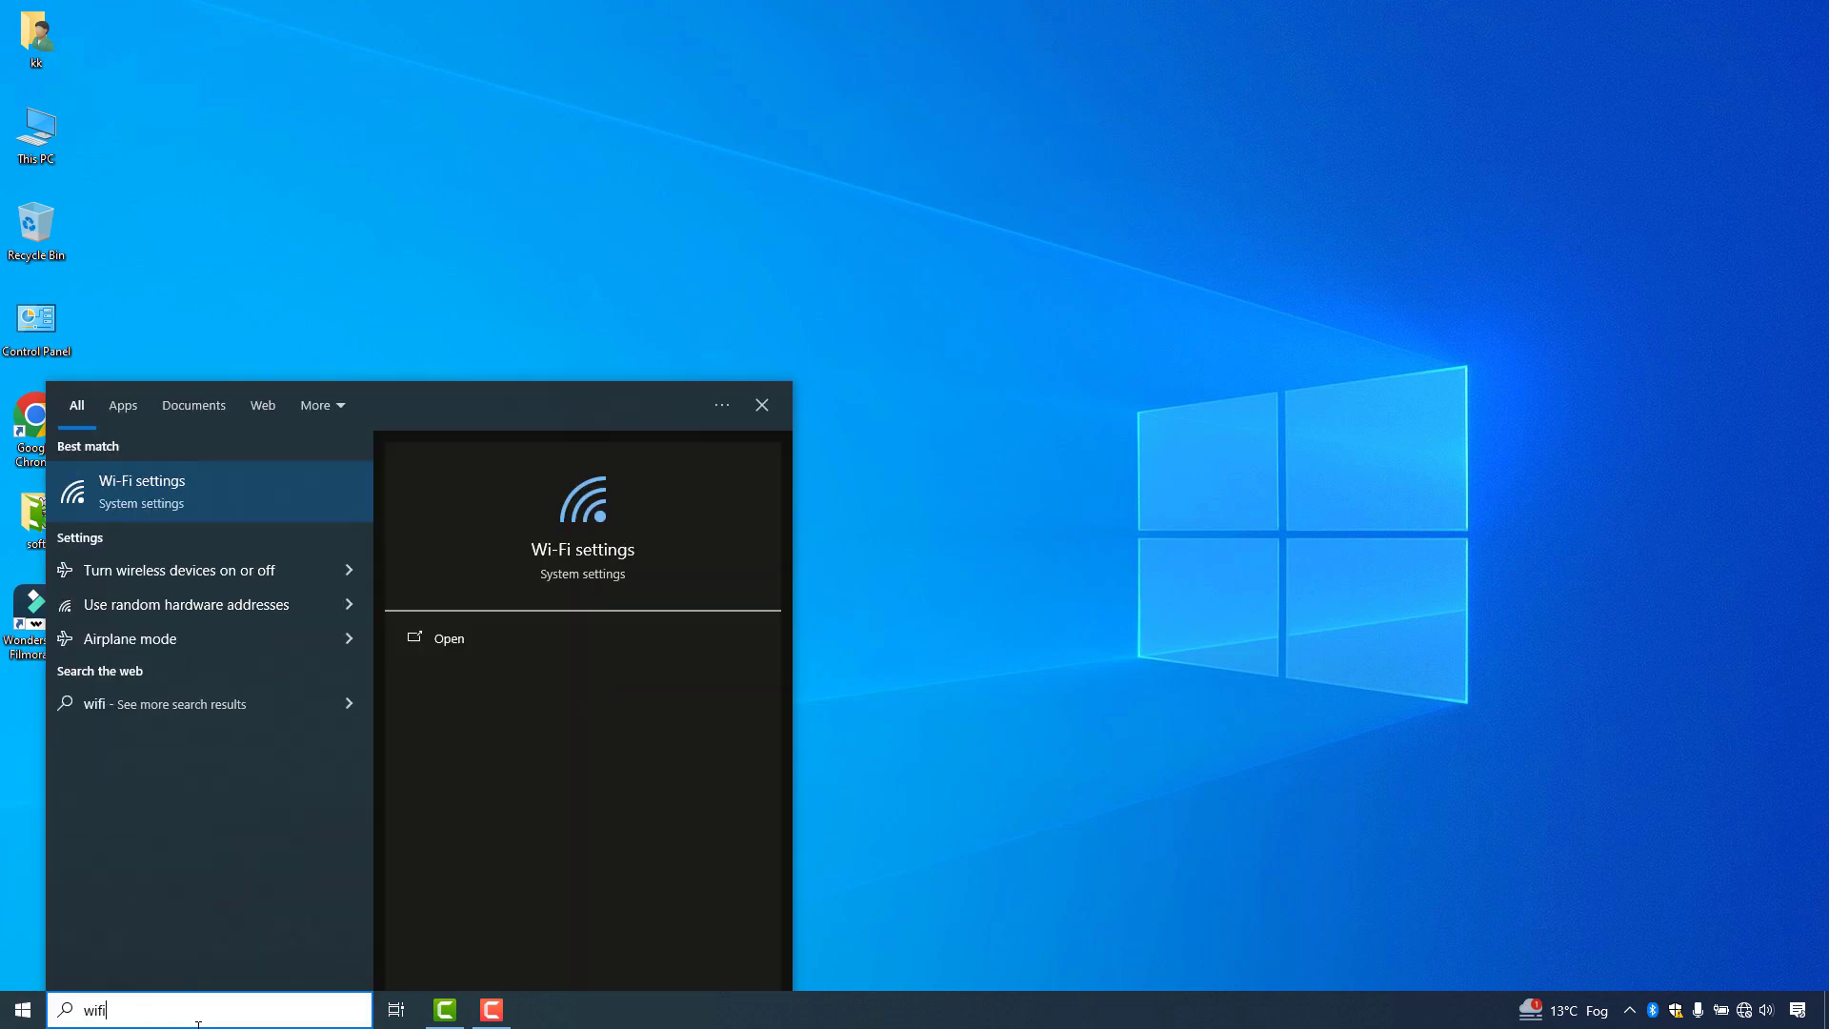
key(Return)
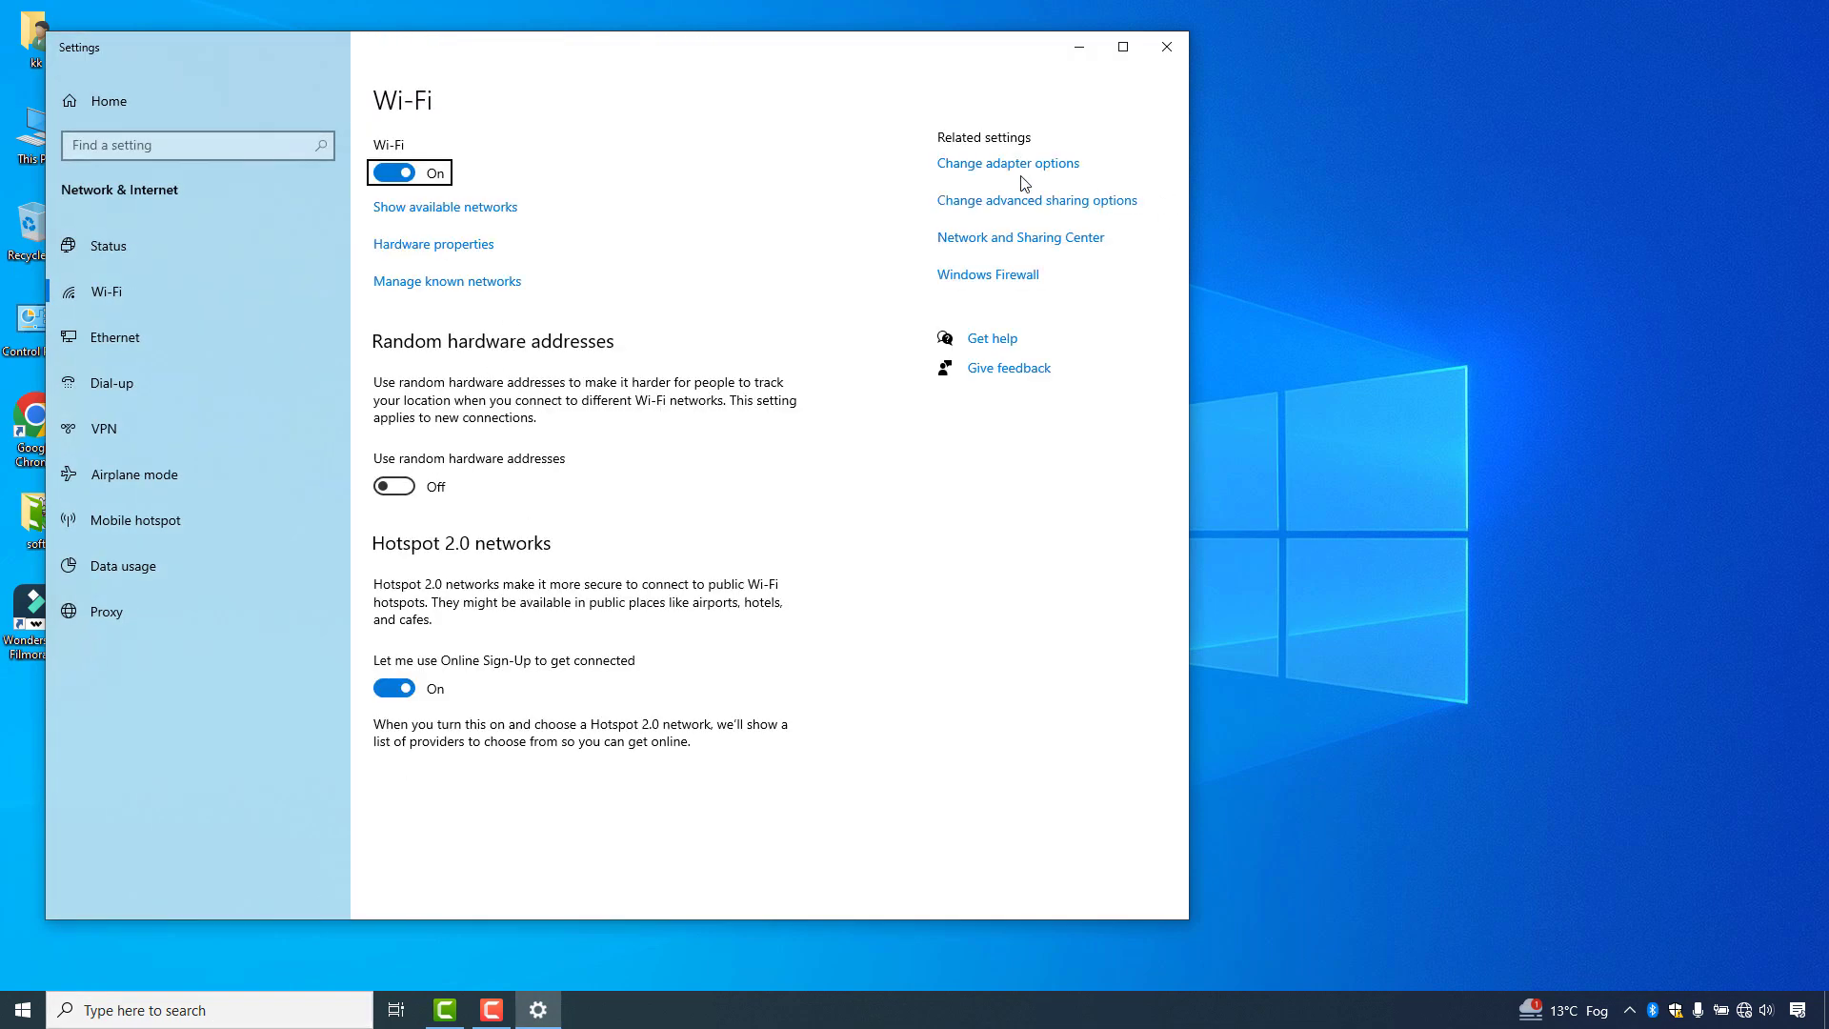
click(1022, 175)
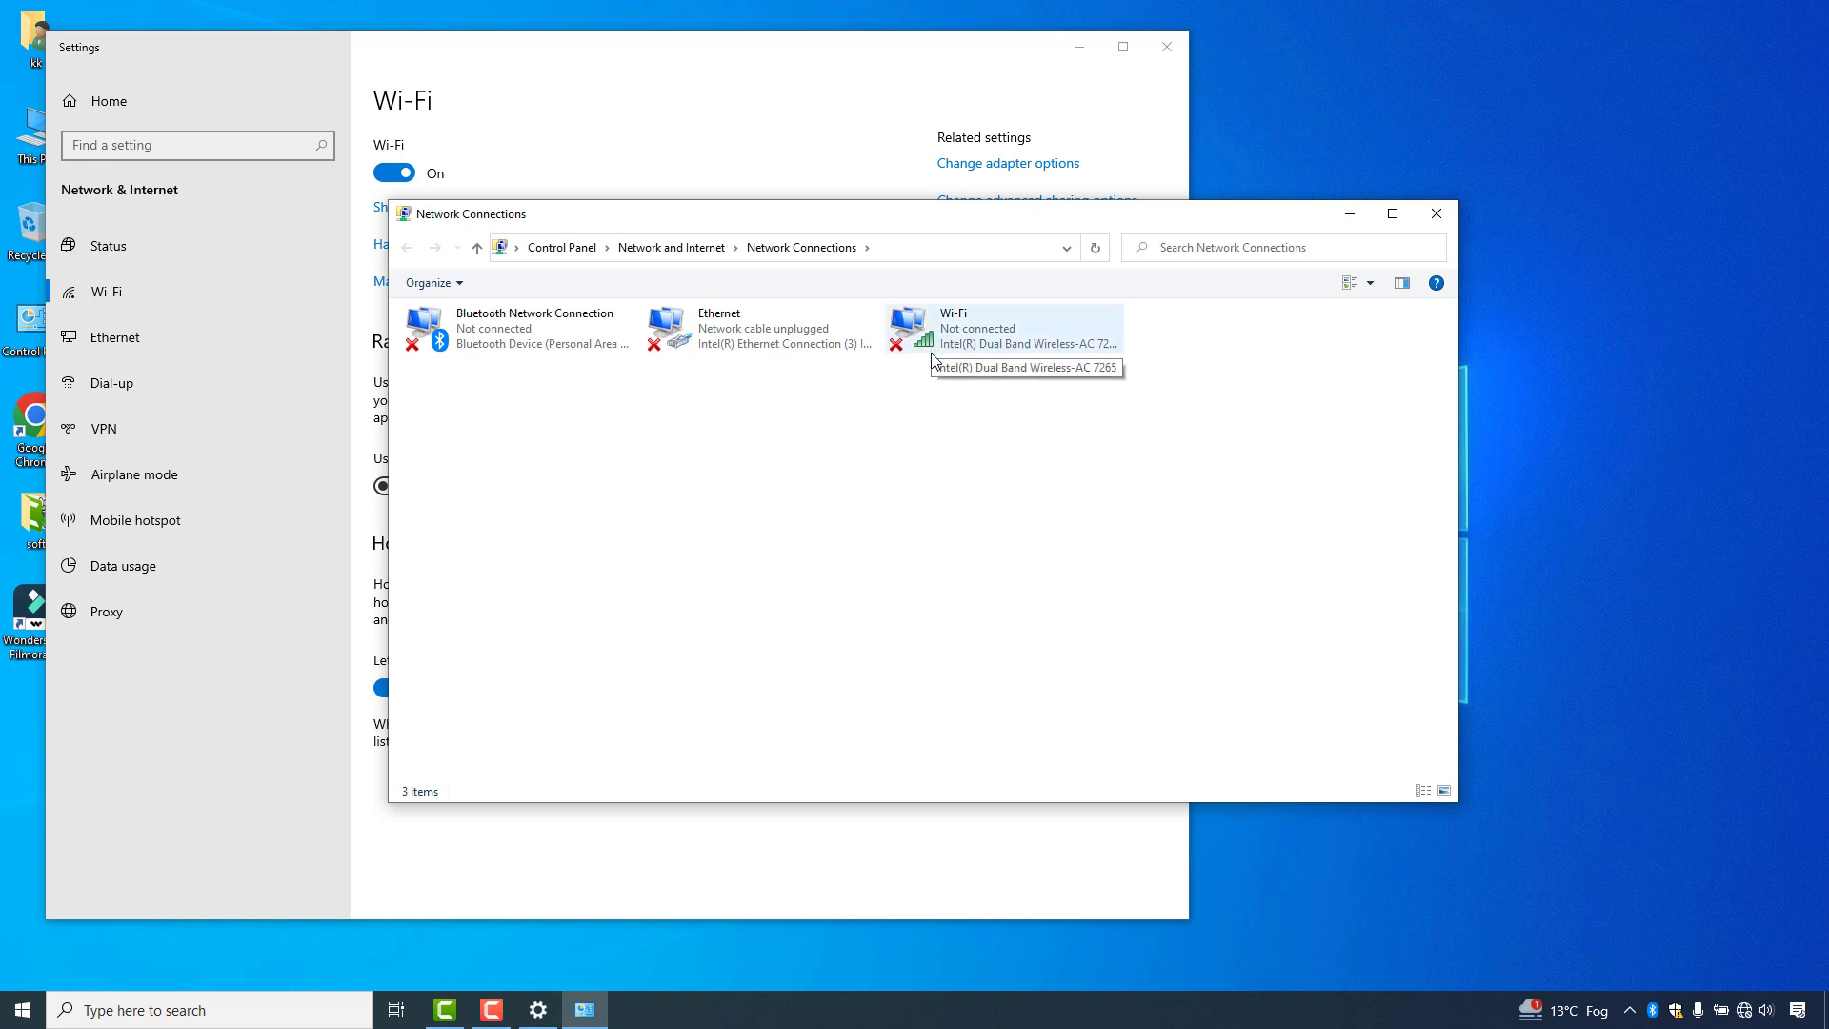
Disable the Wi-Fi network adapter and enable it again
right_click(953, 332)
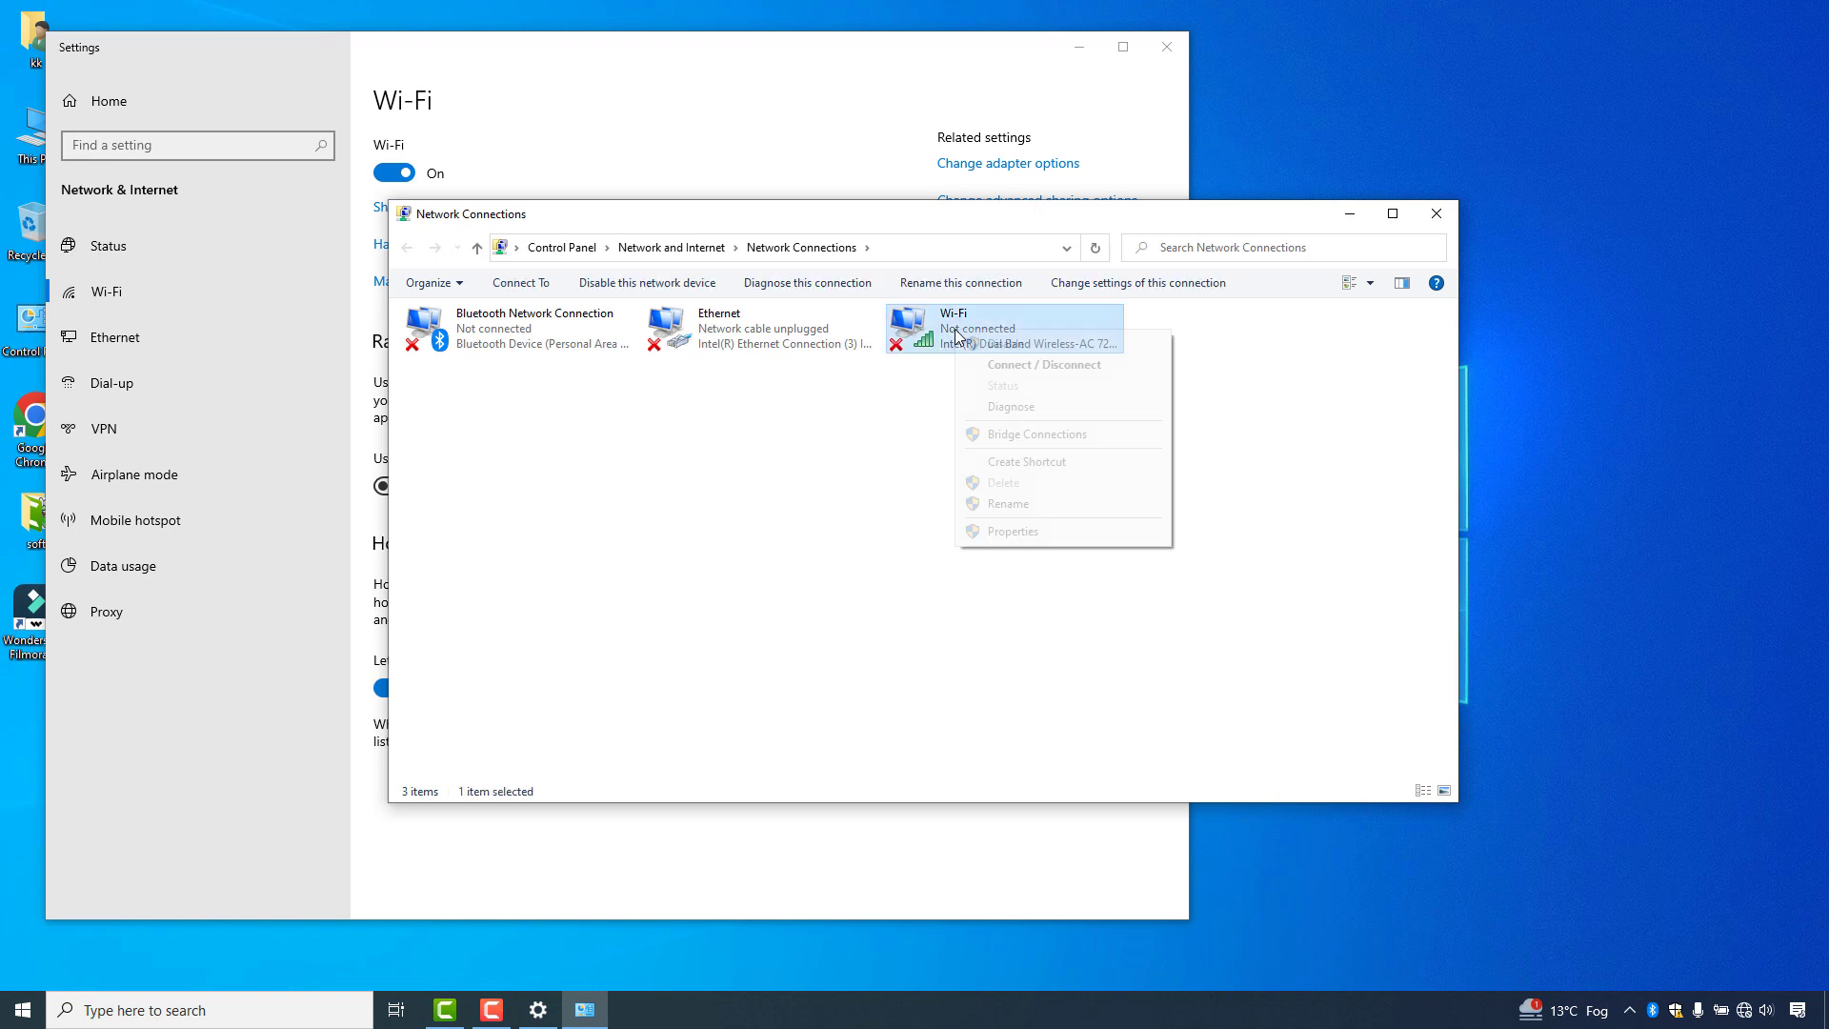
click(985, 345)
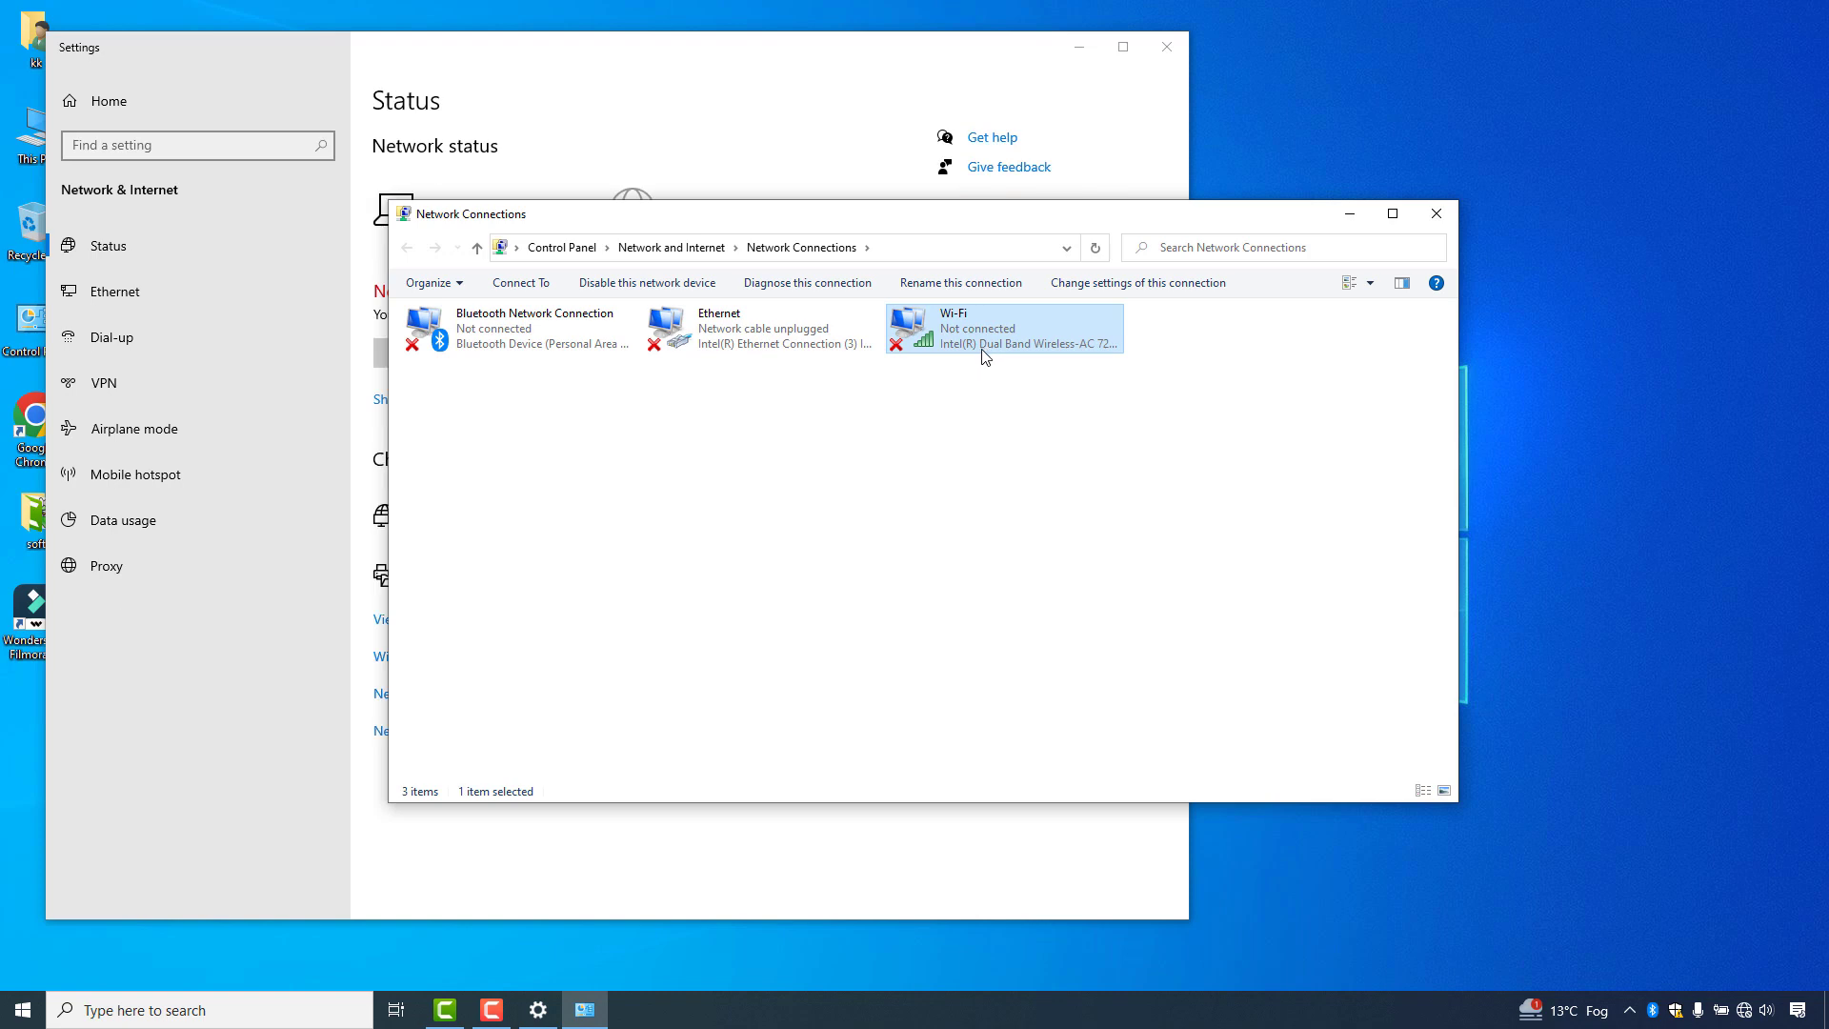
right_click(973, 324)
click(998, 339)
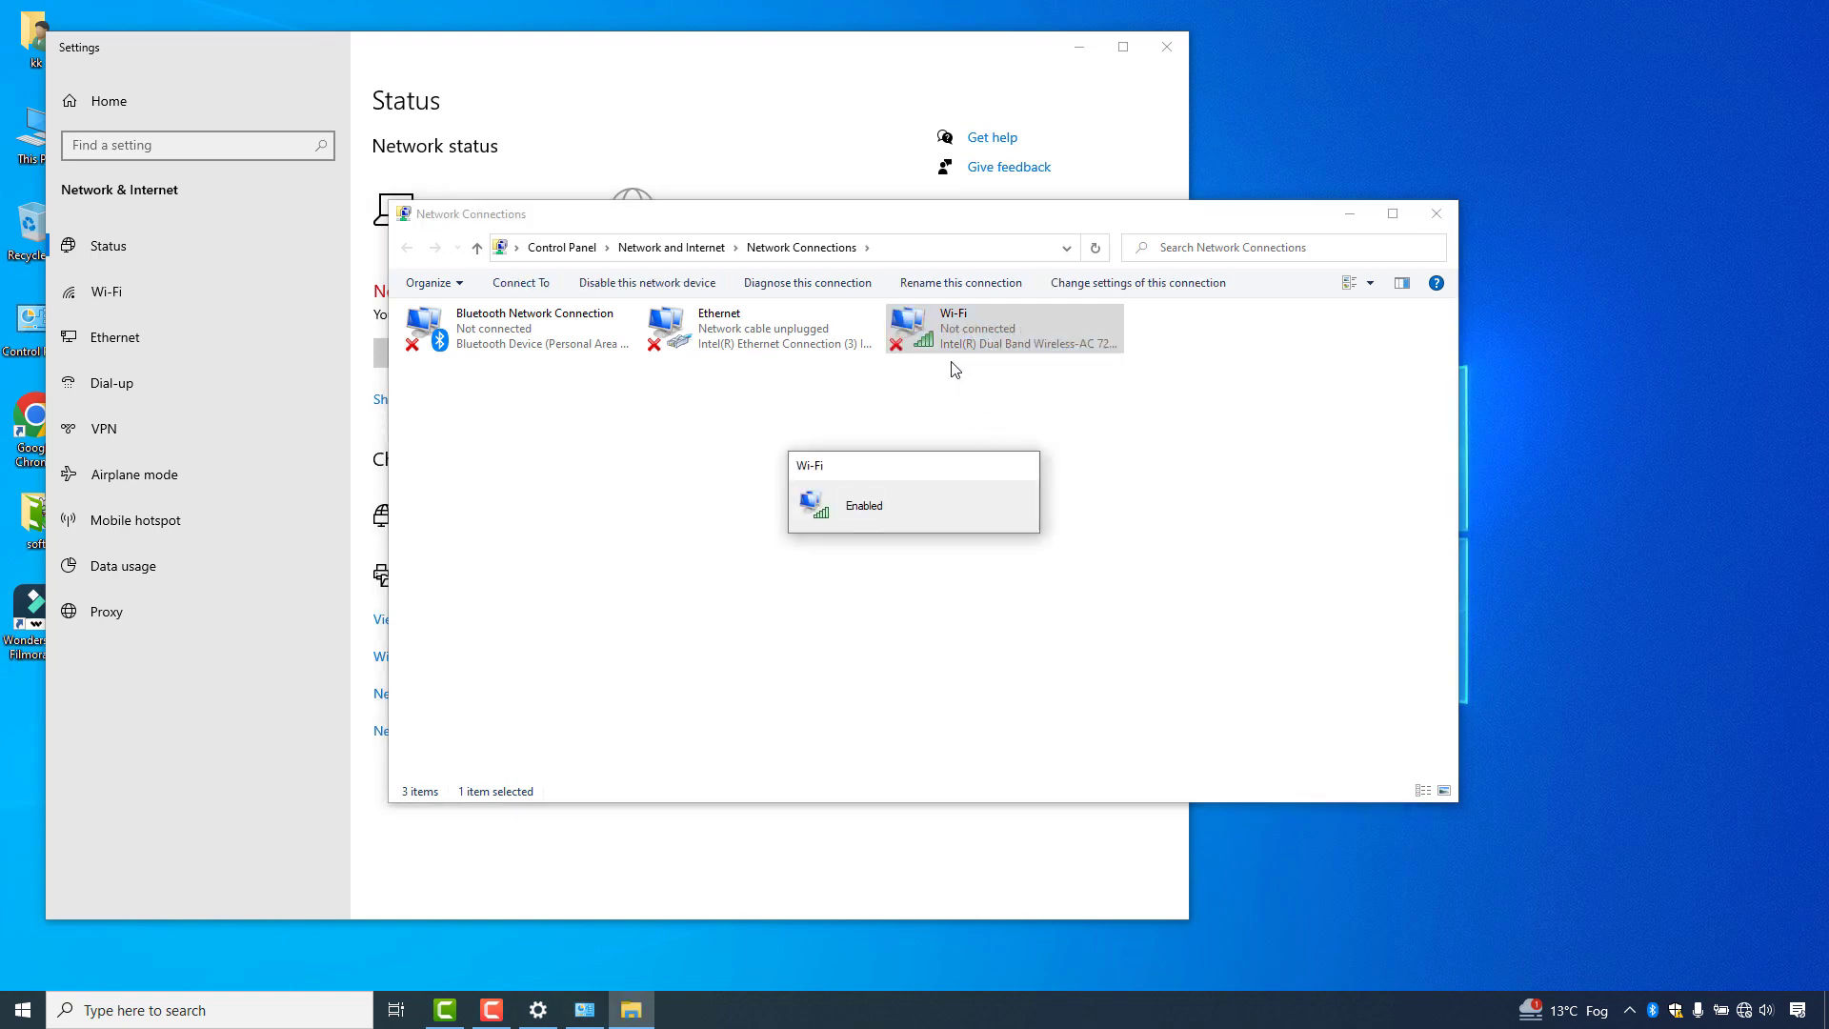
Run network diagnostics on the Wi-Fi adapter, leave without applying the suggested fix, and close the network windows
right_click(959, 352)
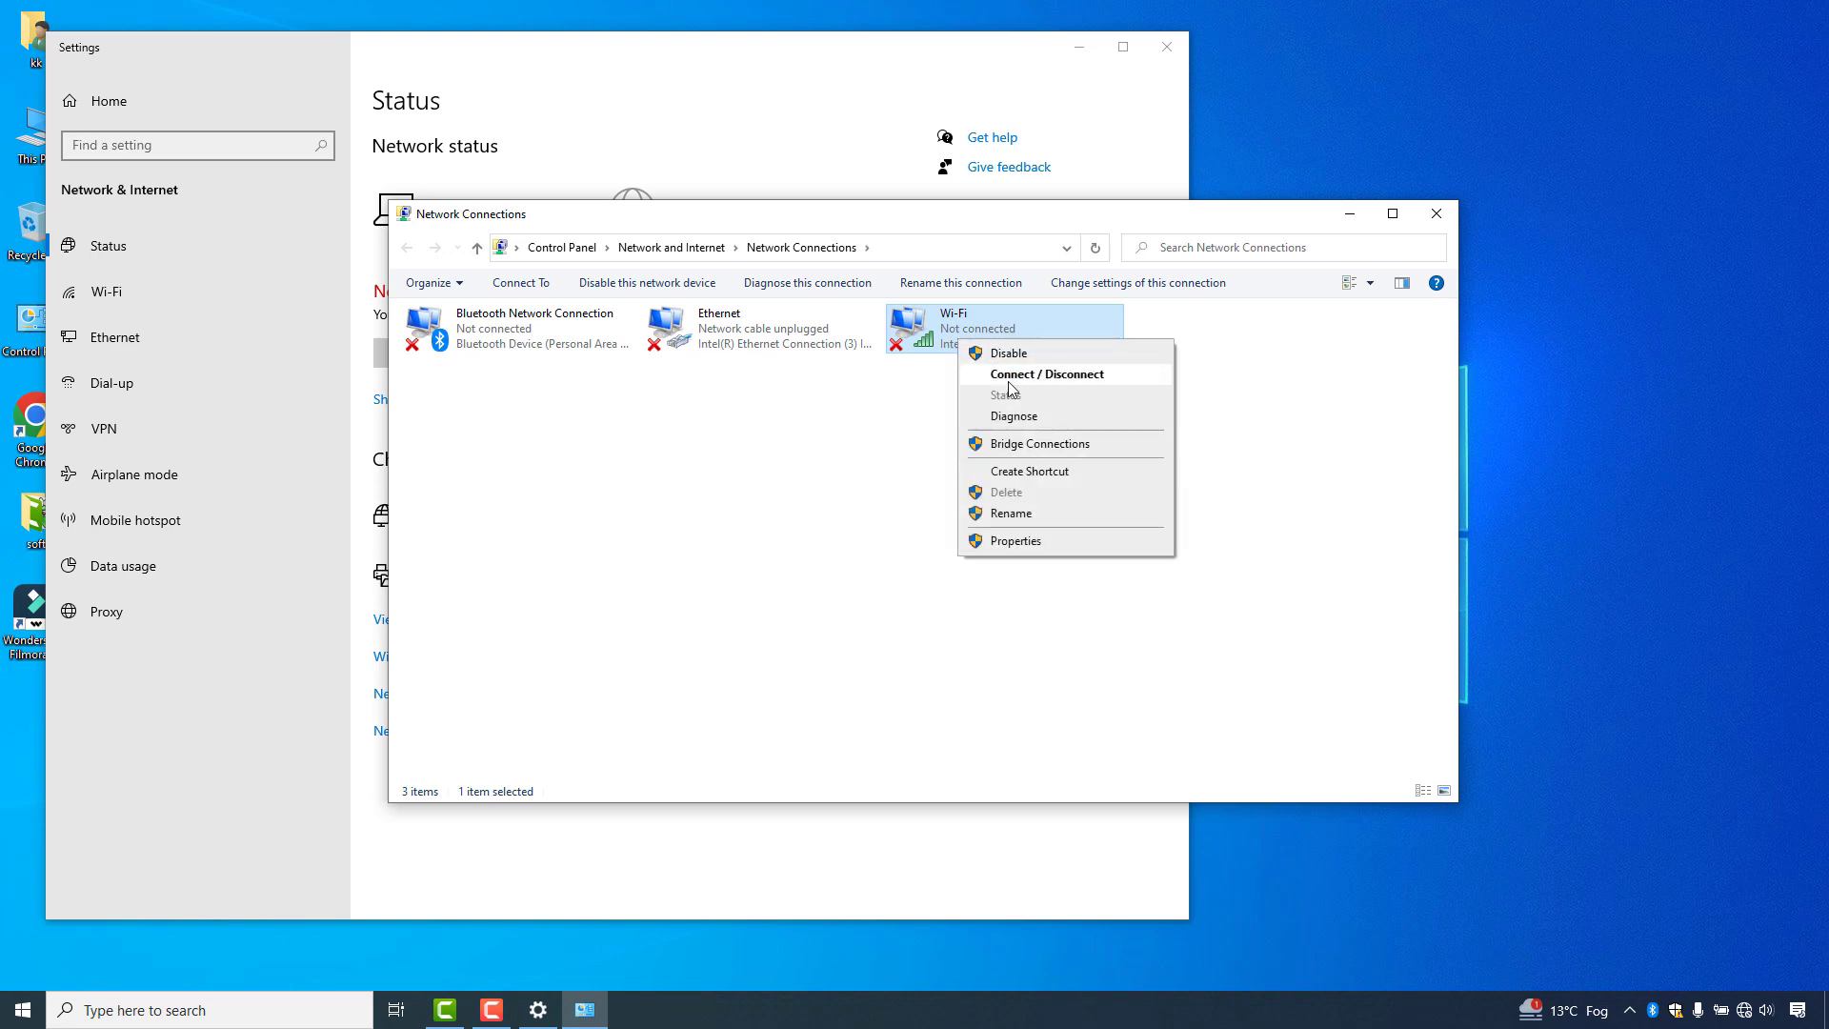
click(1031, 417)
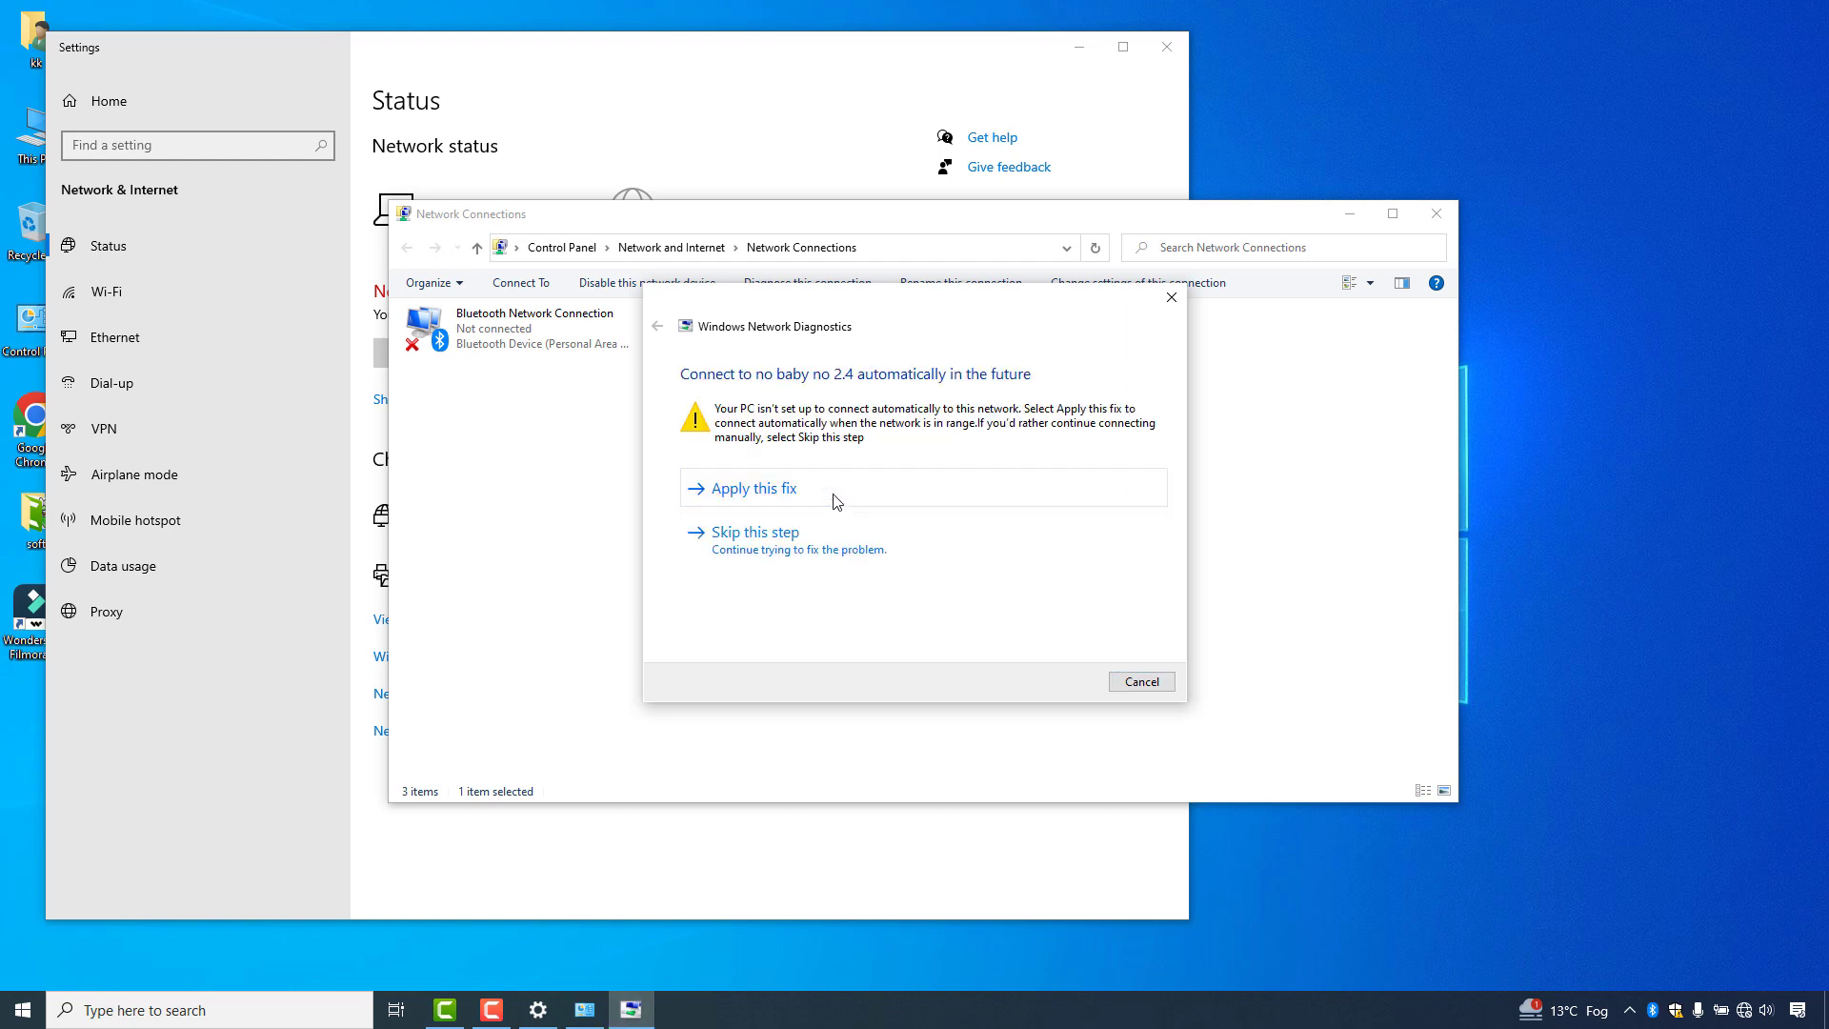
click(1172, 297)
click(1437, 213)
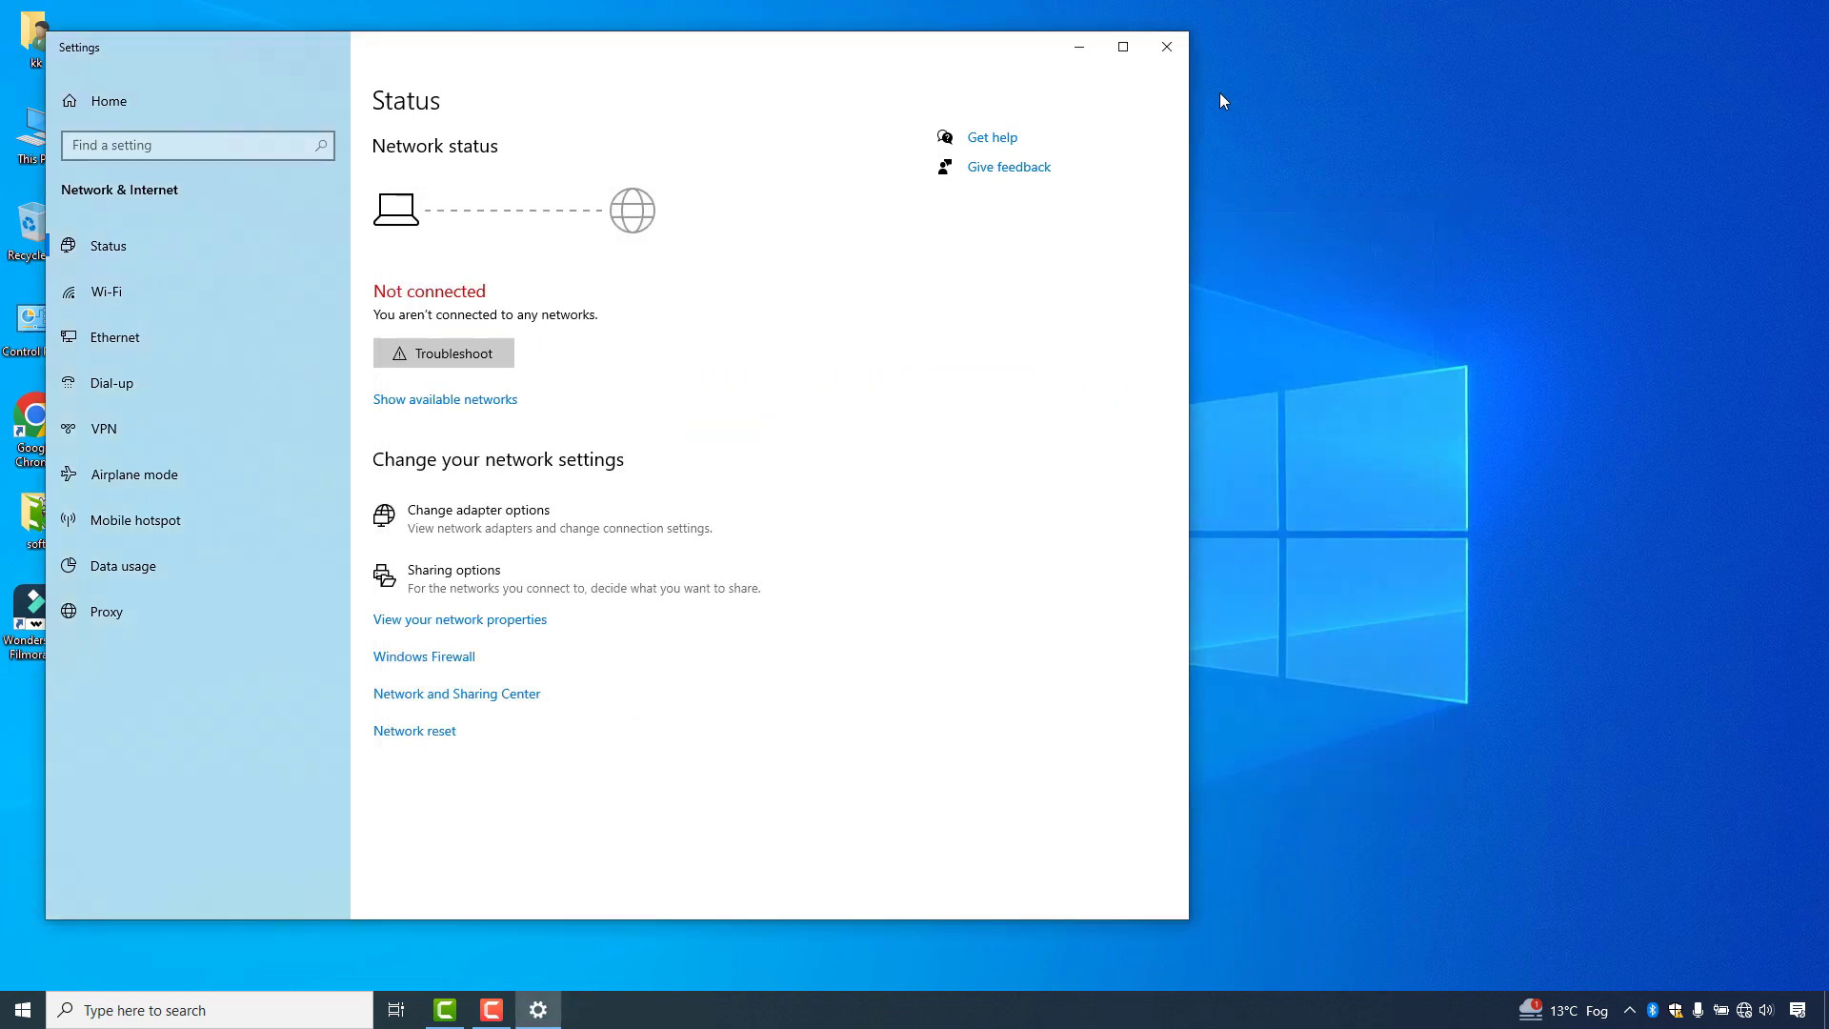
click(1166, 47)
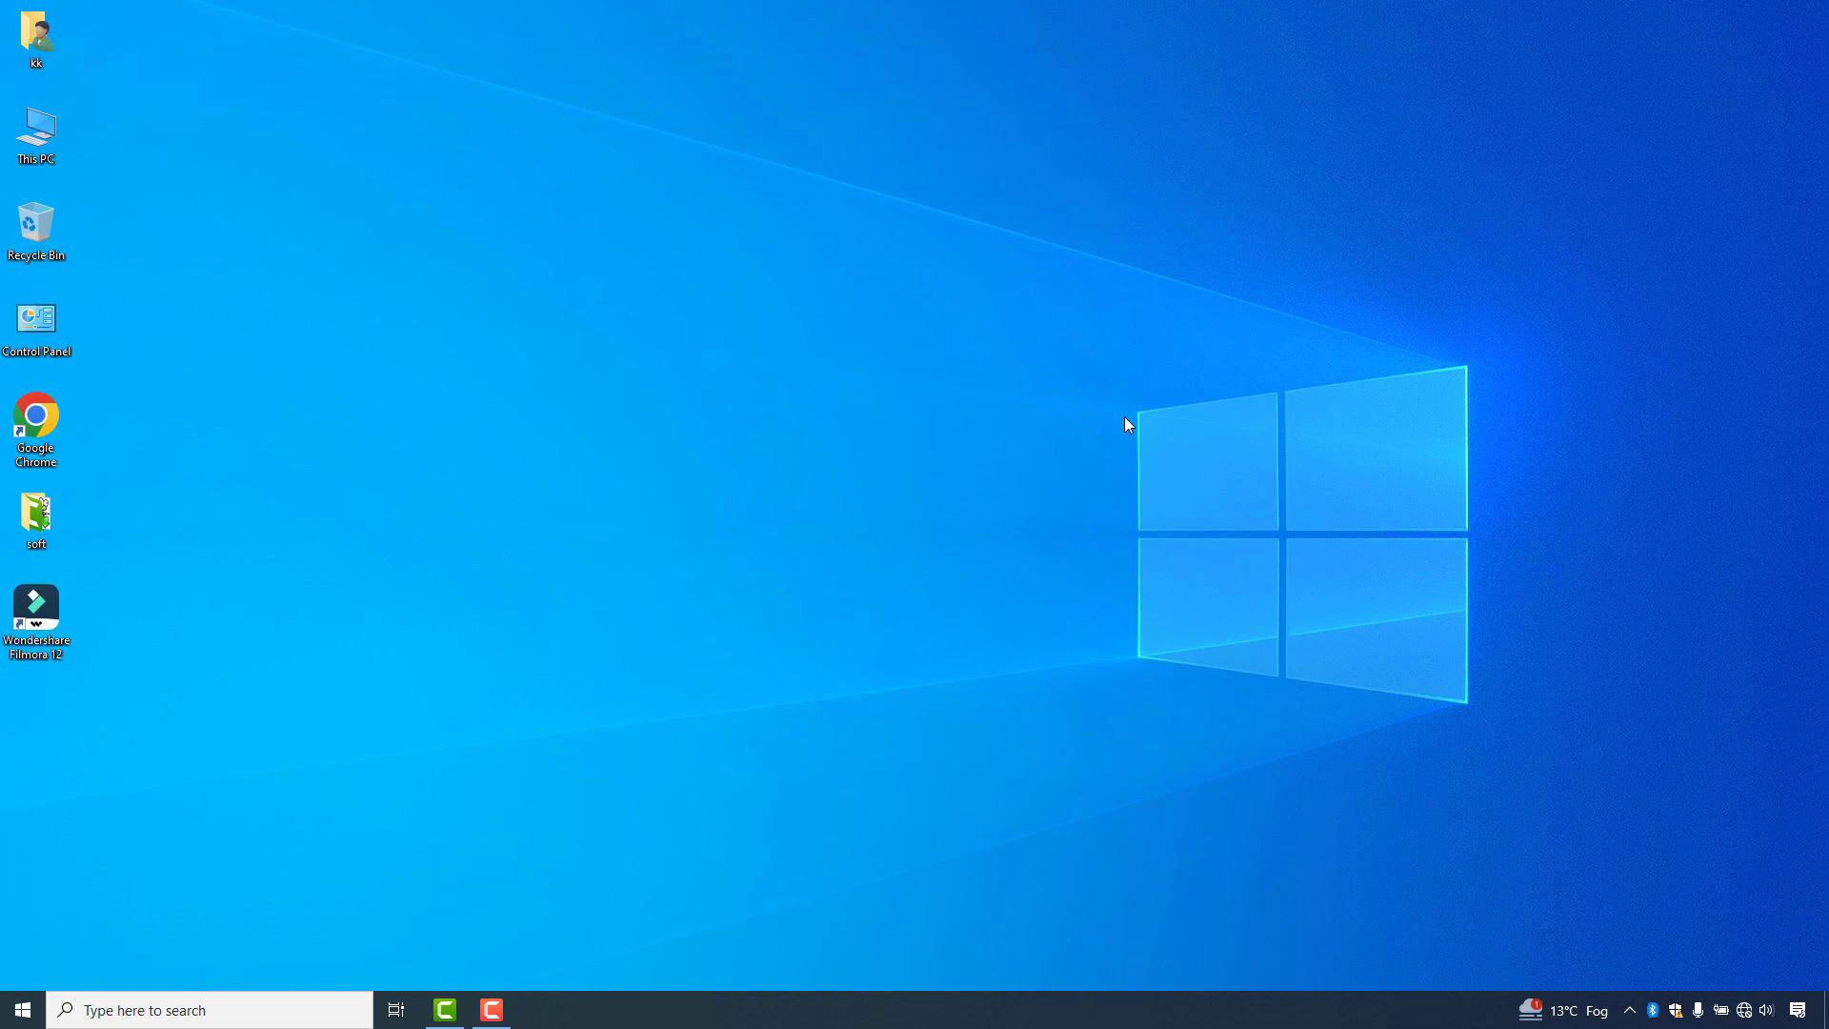
Search Windows for "network reset" and open the Network reset settings
key(super)
text(ne)
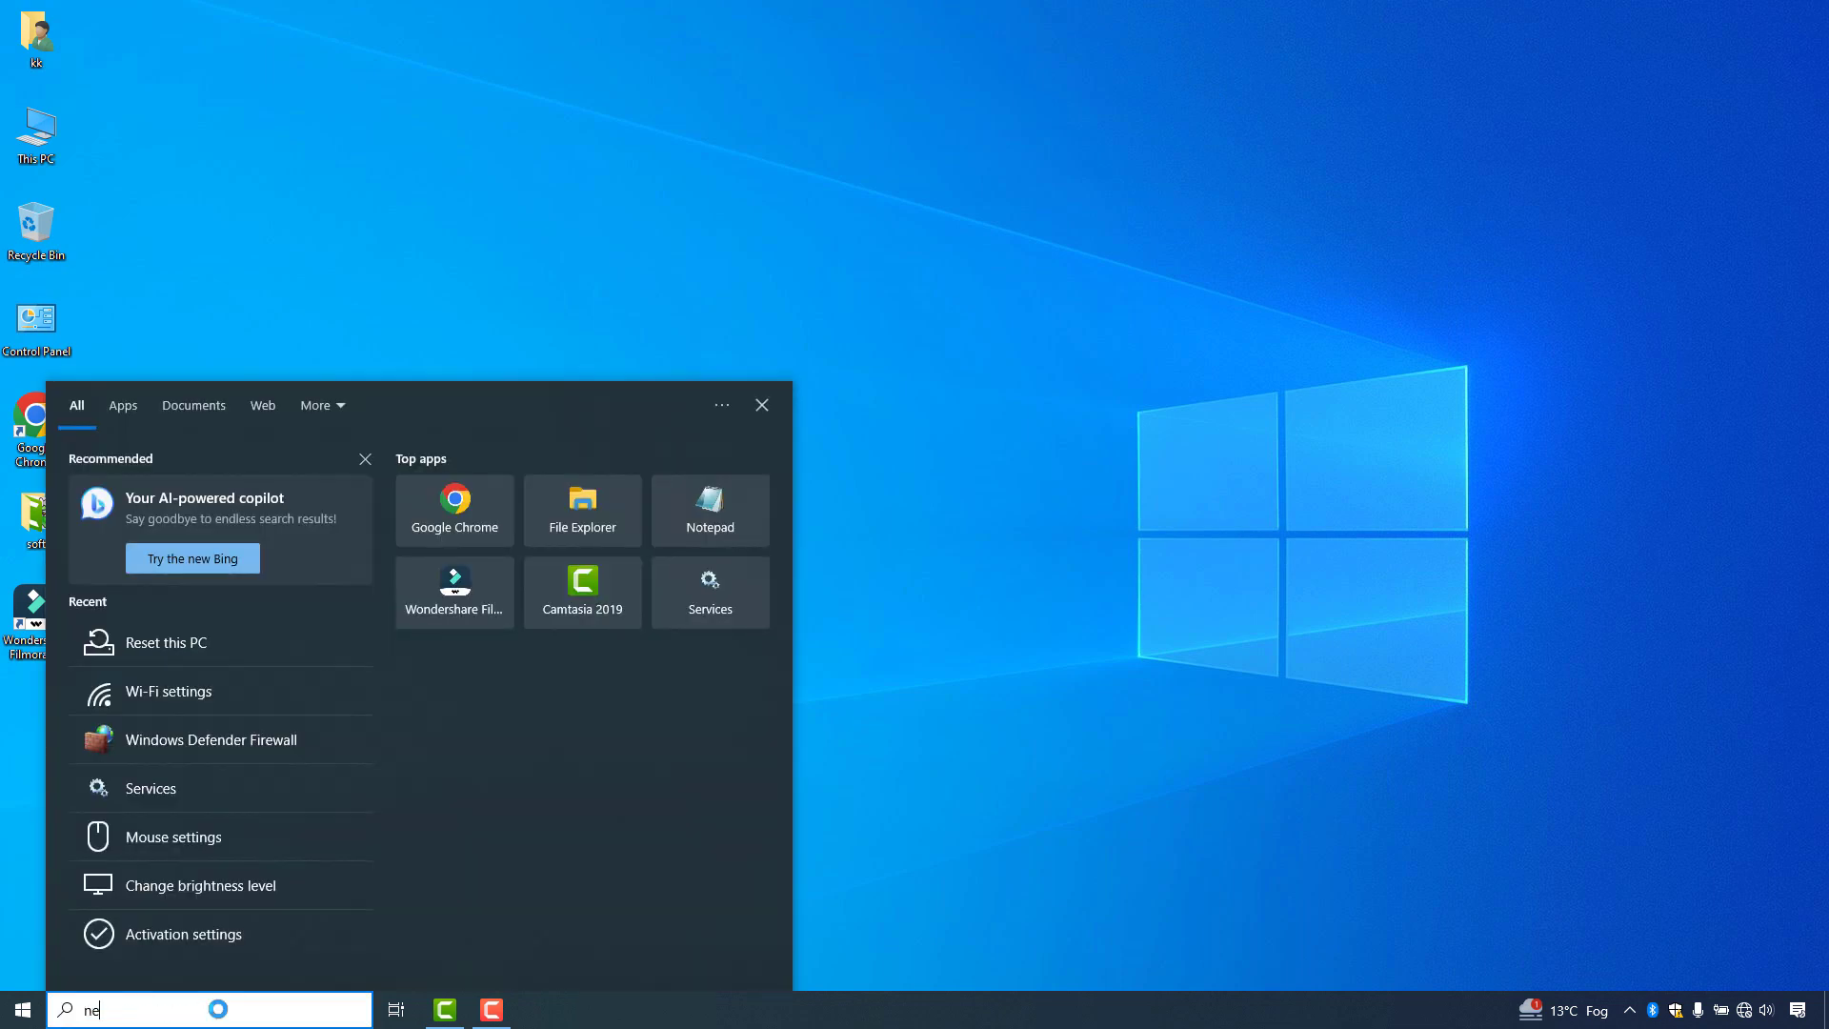
text(twor)
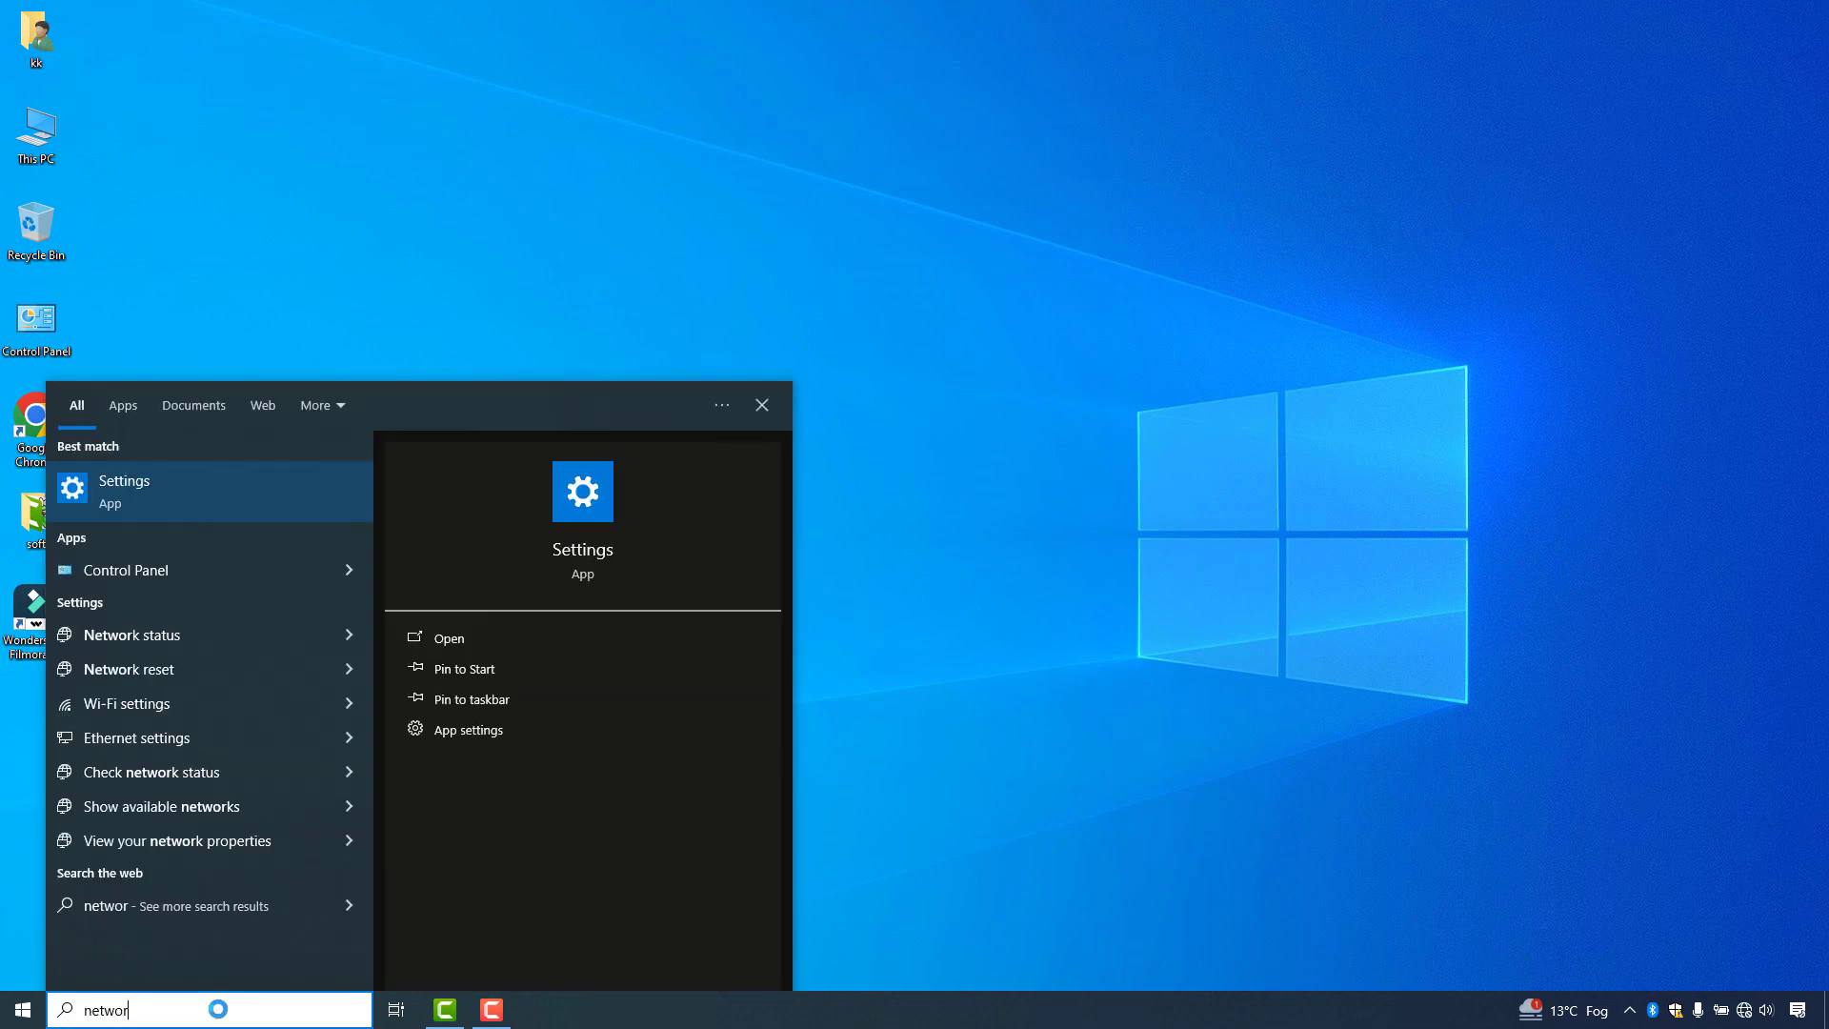
text(k reset)
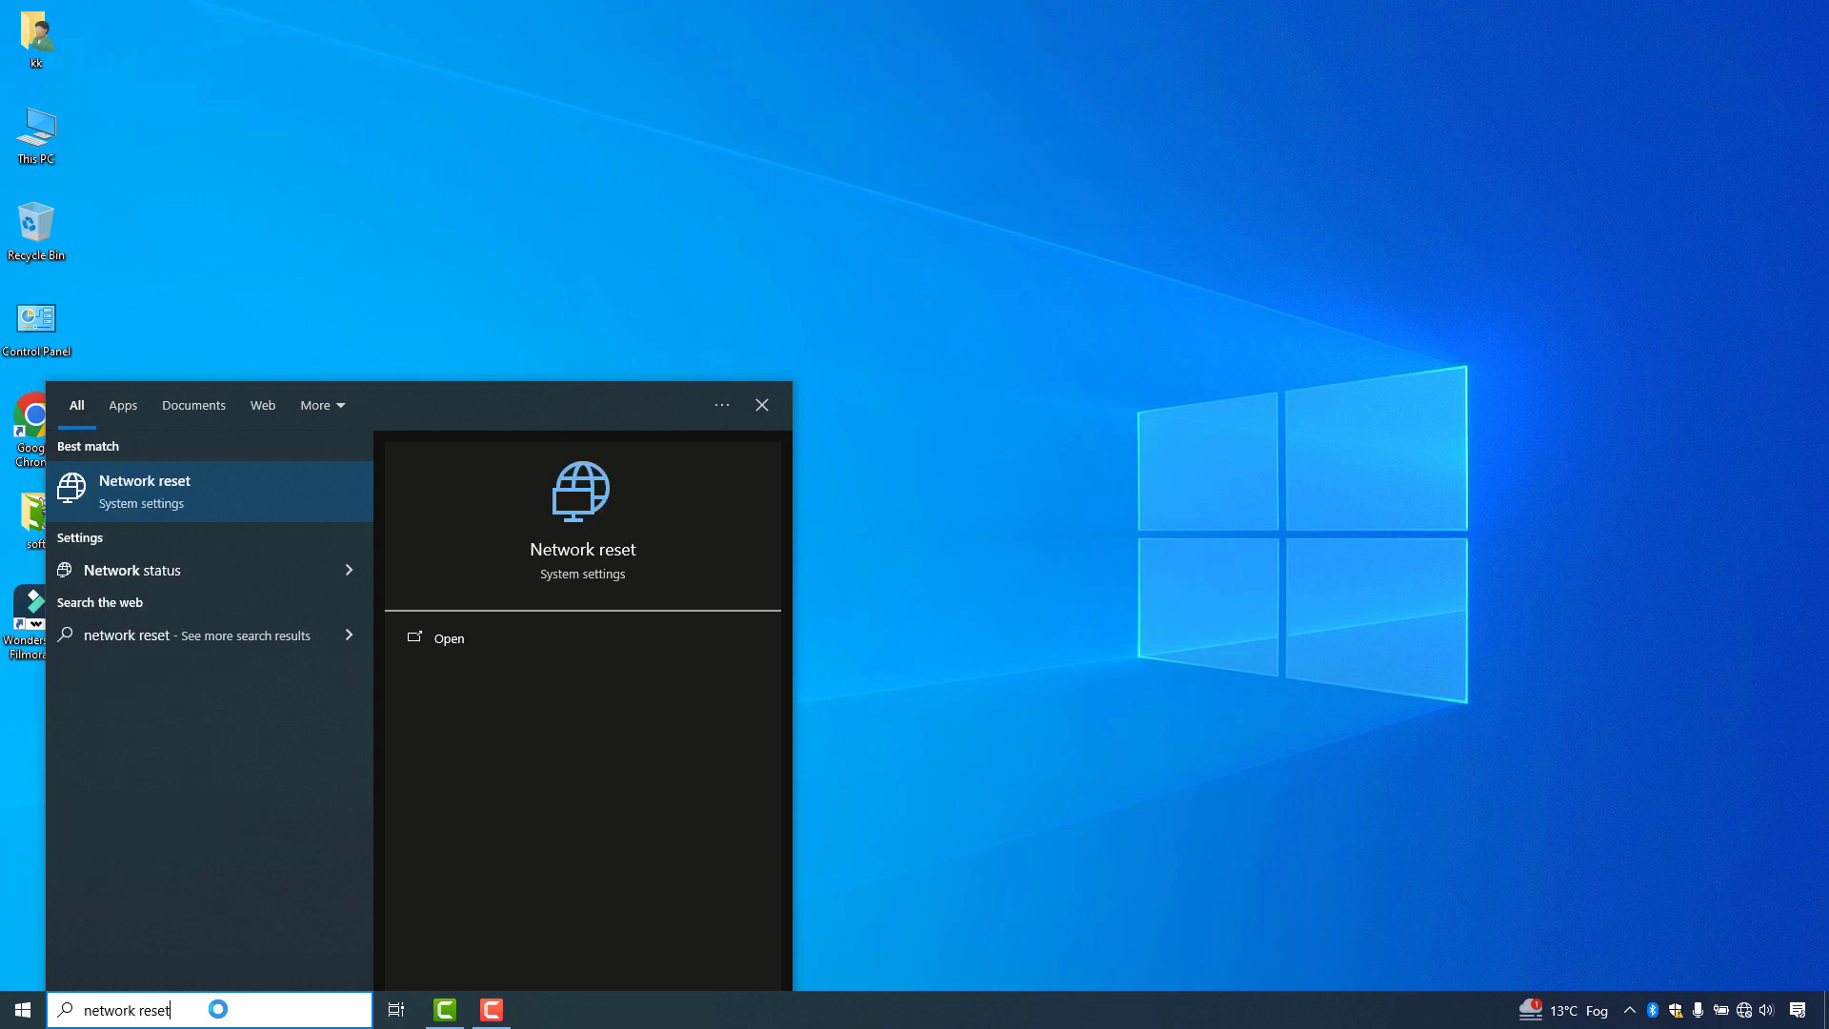
key(Return)
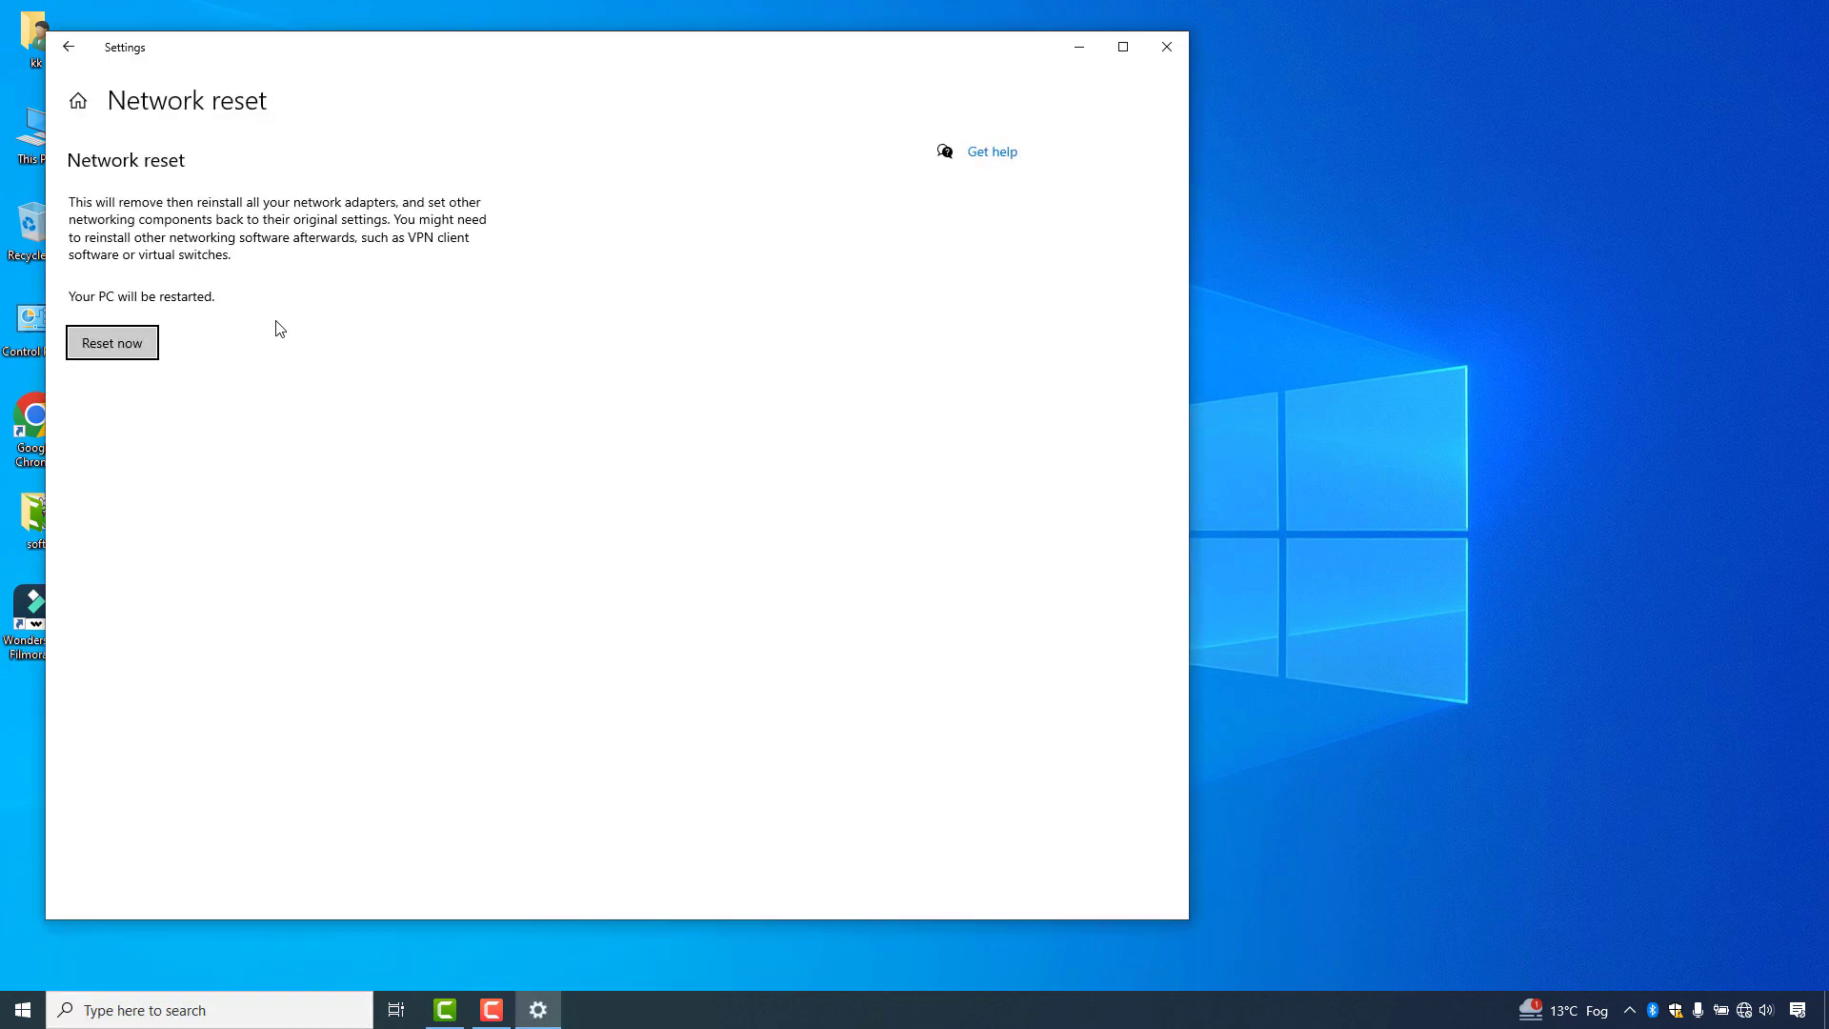
Start the network reset, decline it at the confirmation, and close Settings
click(127, 354)
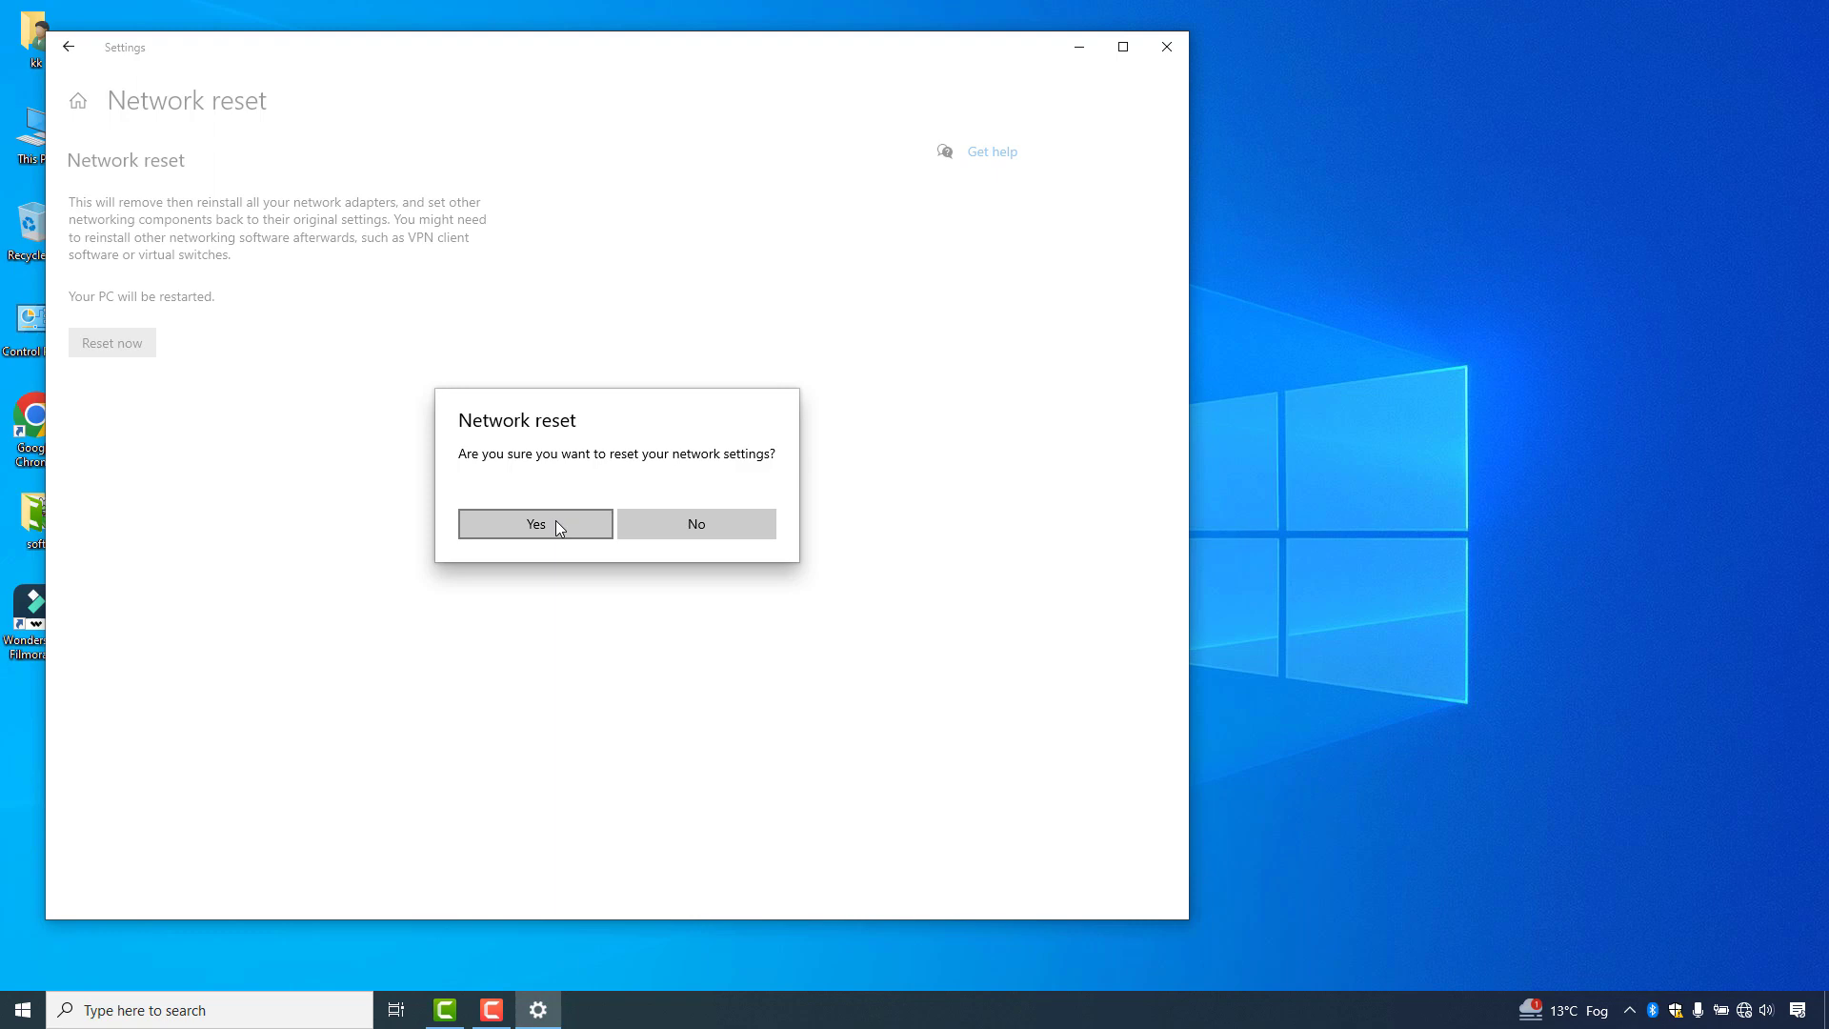
click(711, 524)
click(1183, 49)
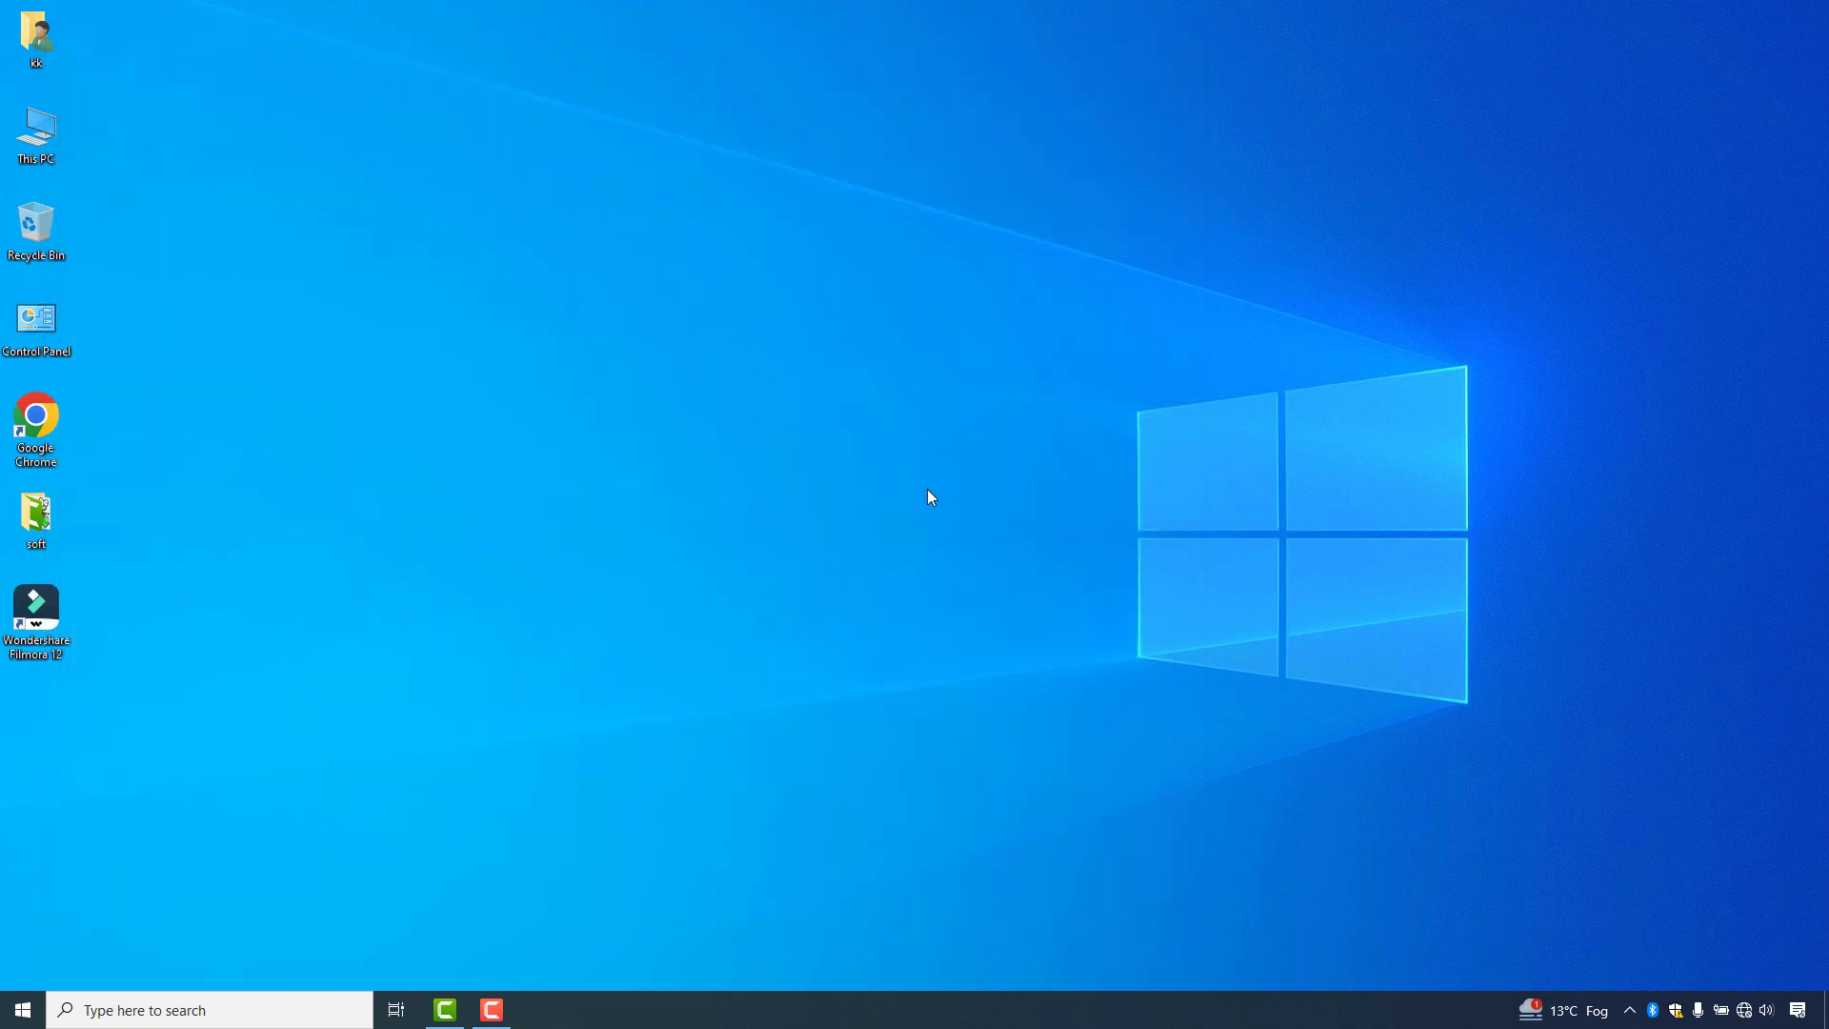
Search Windows for "wifi" and open the Wi-Fi settings
click(253, 1020)
text(wifi)
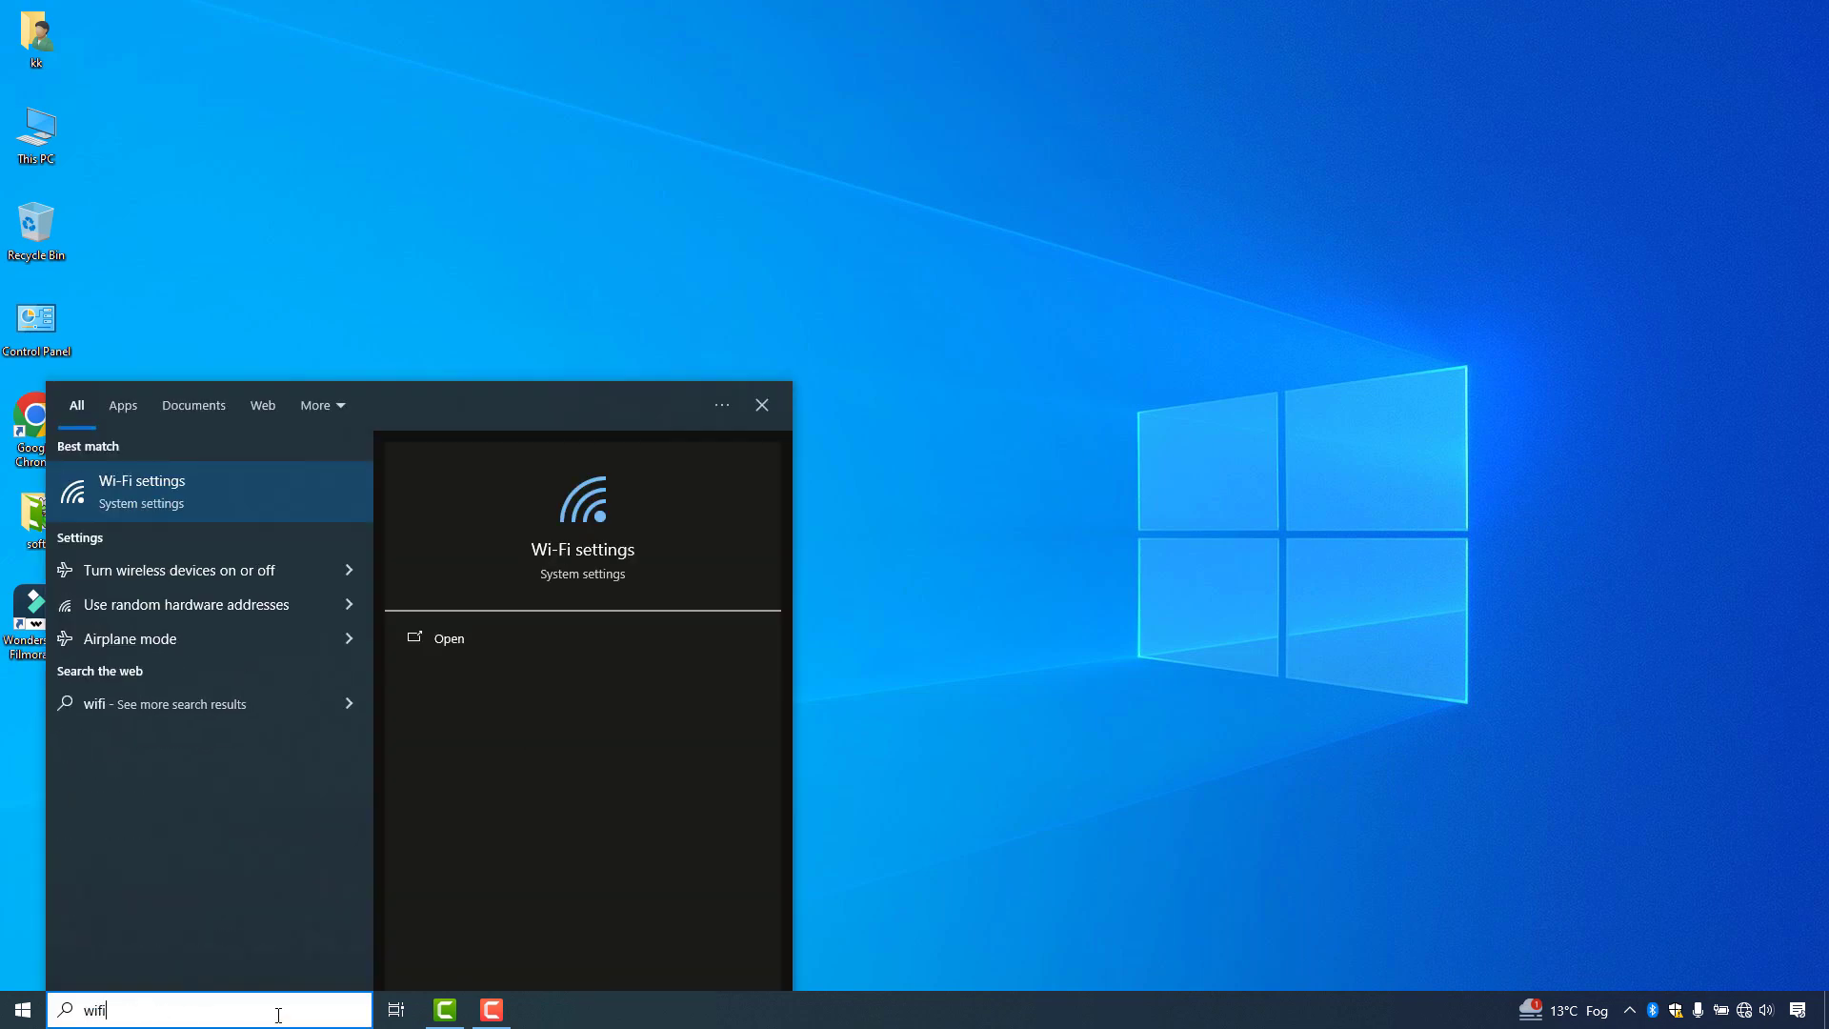
click(266, 496)
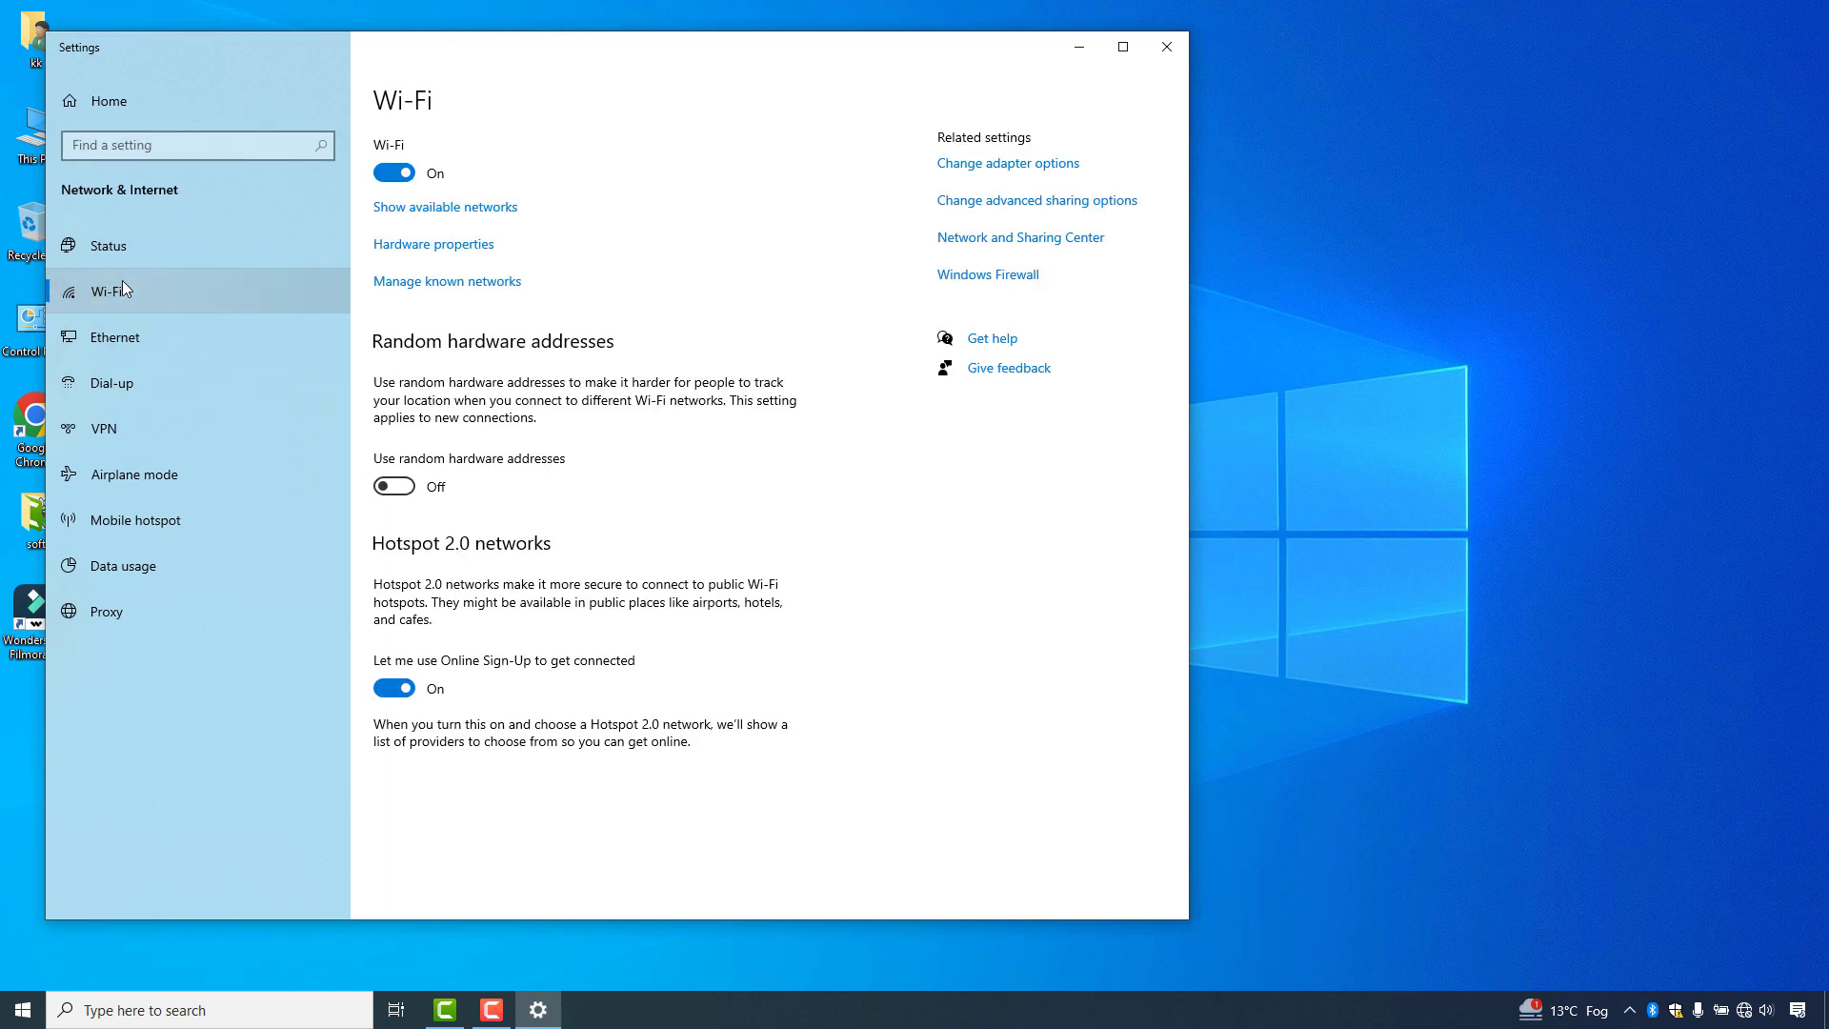
Look through the available wireless networks and close the list
click(424, 210)
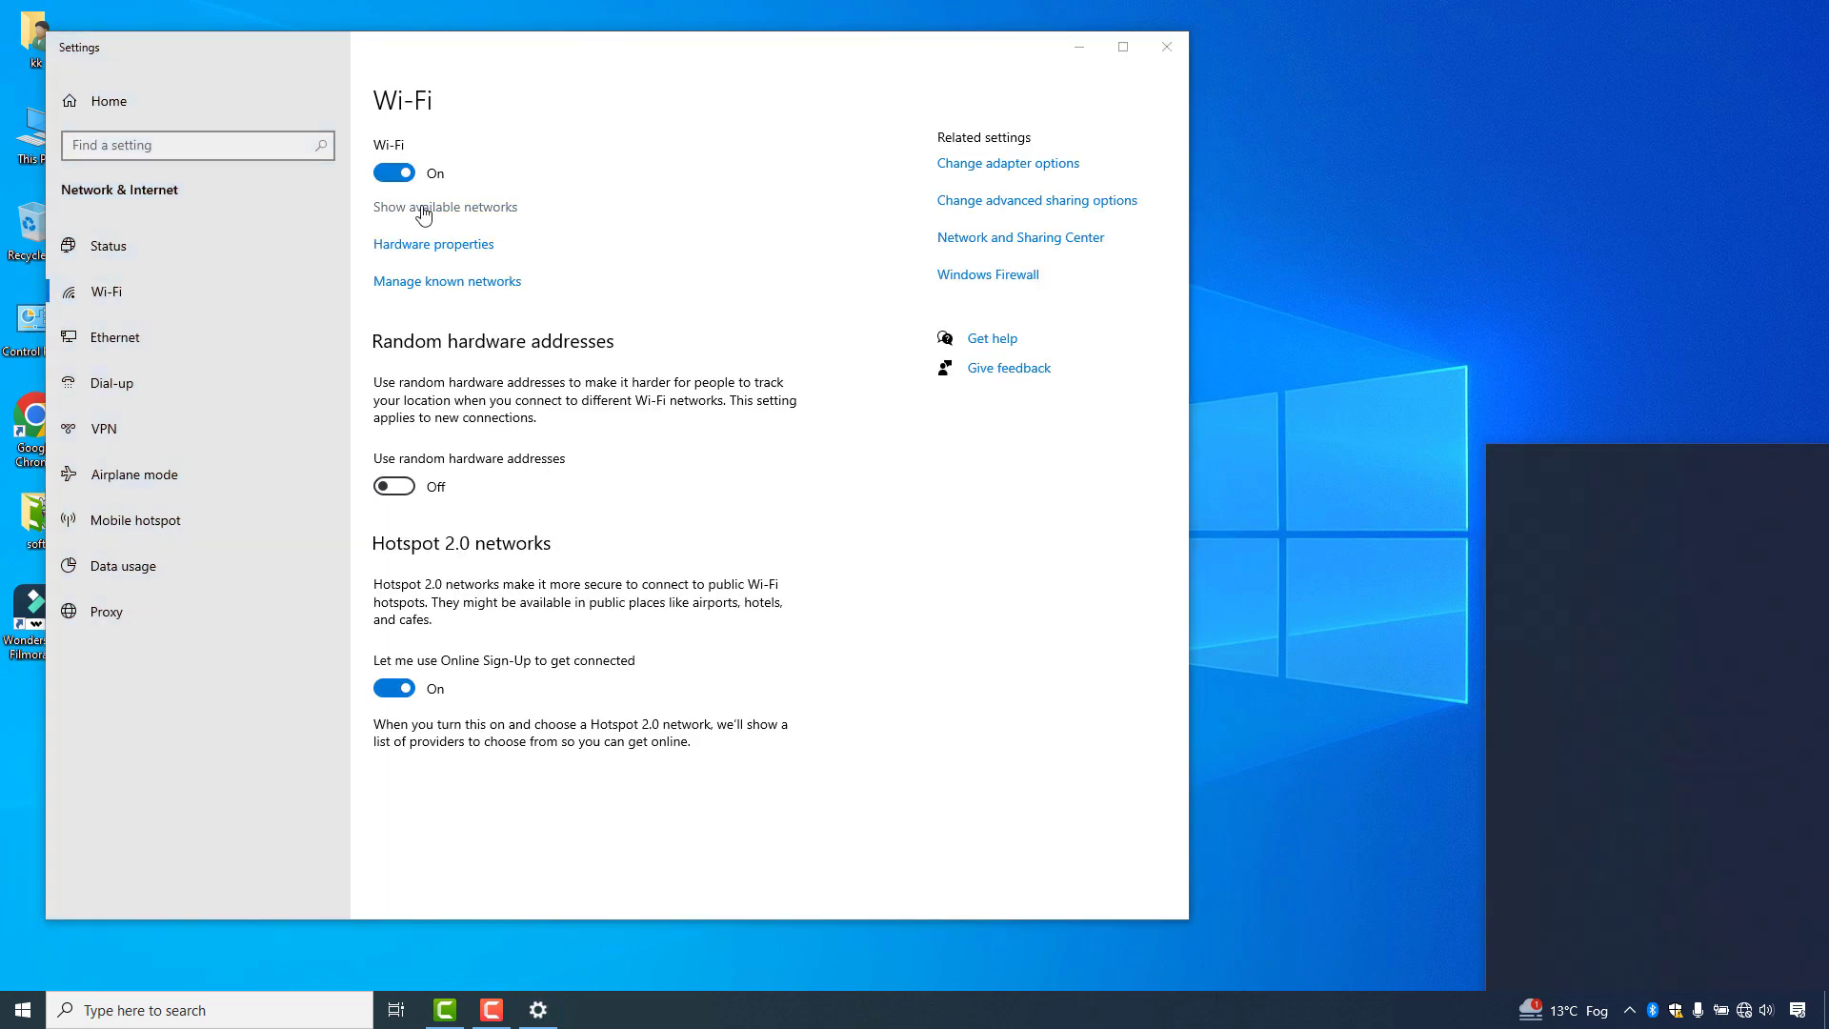
scroll(1758, 580, down, 5)
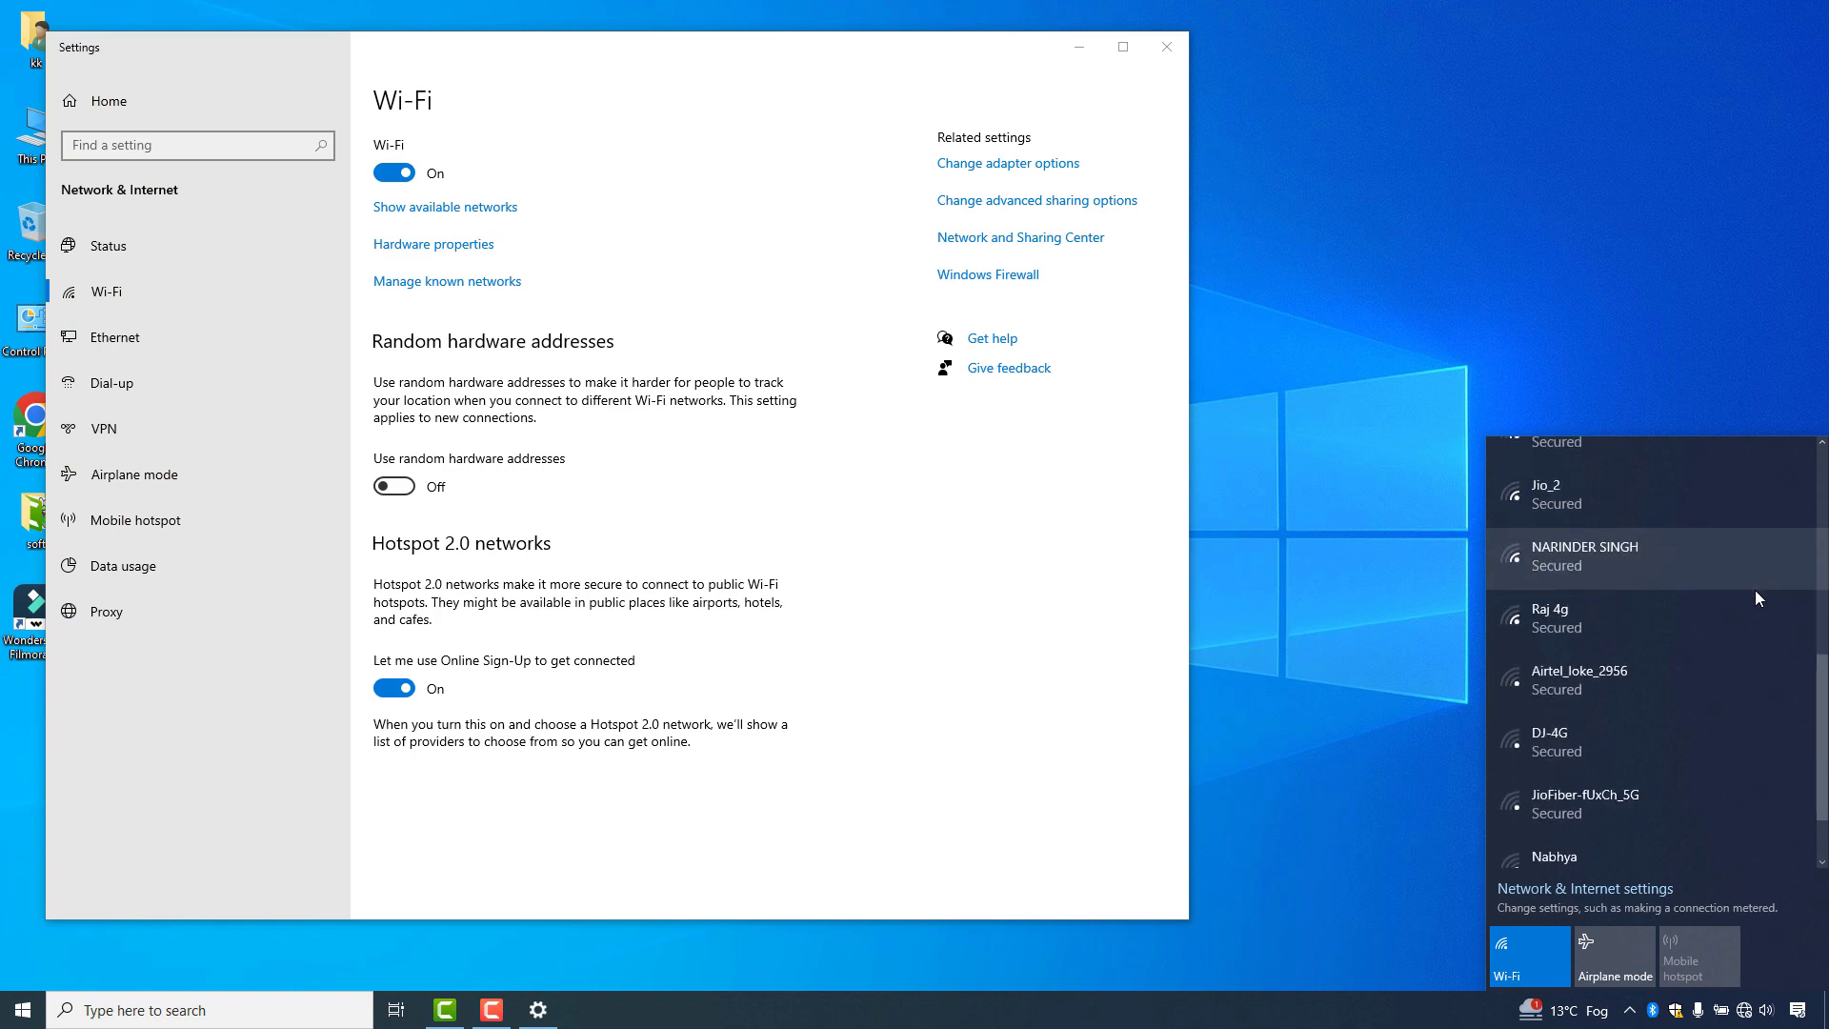
scroll(1751, 610, down, 1)
click(1265, 503)
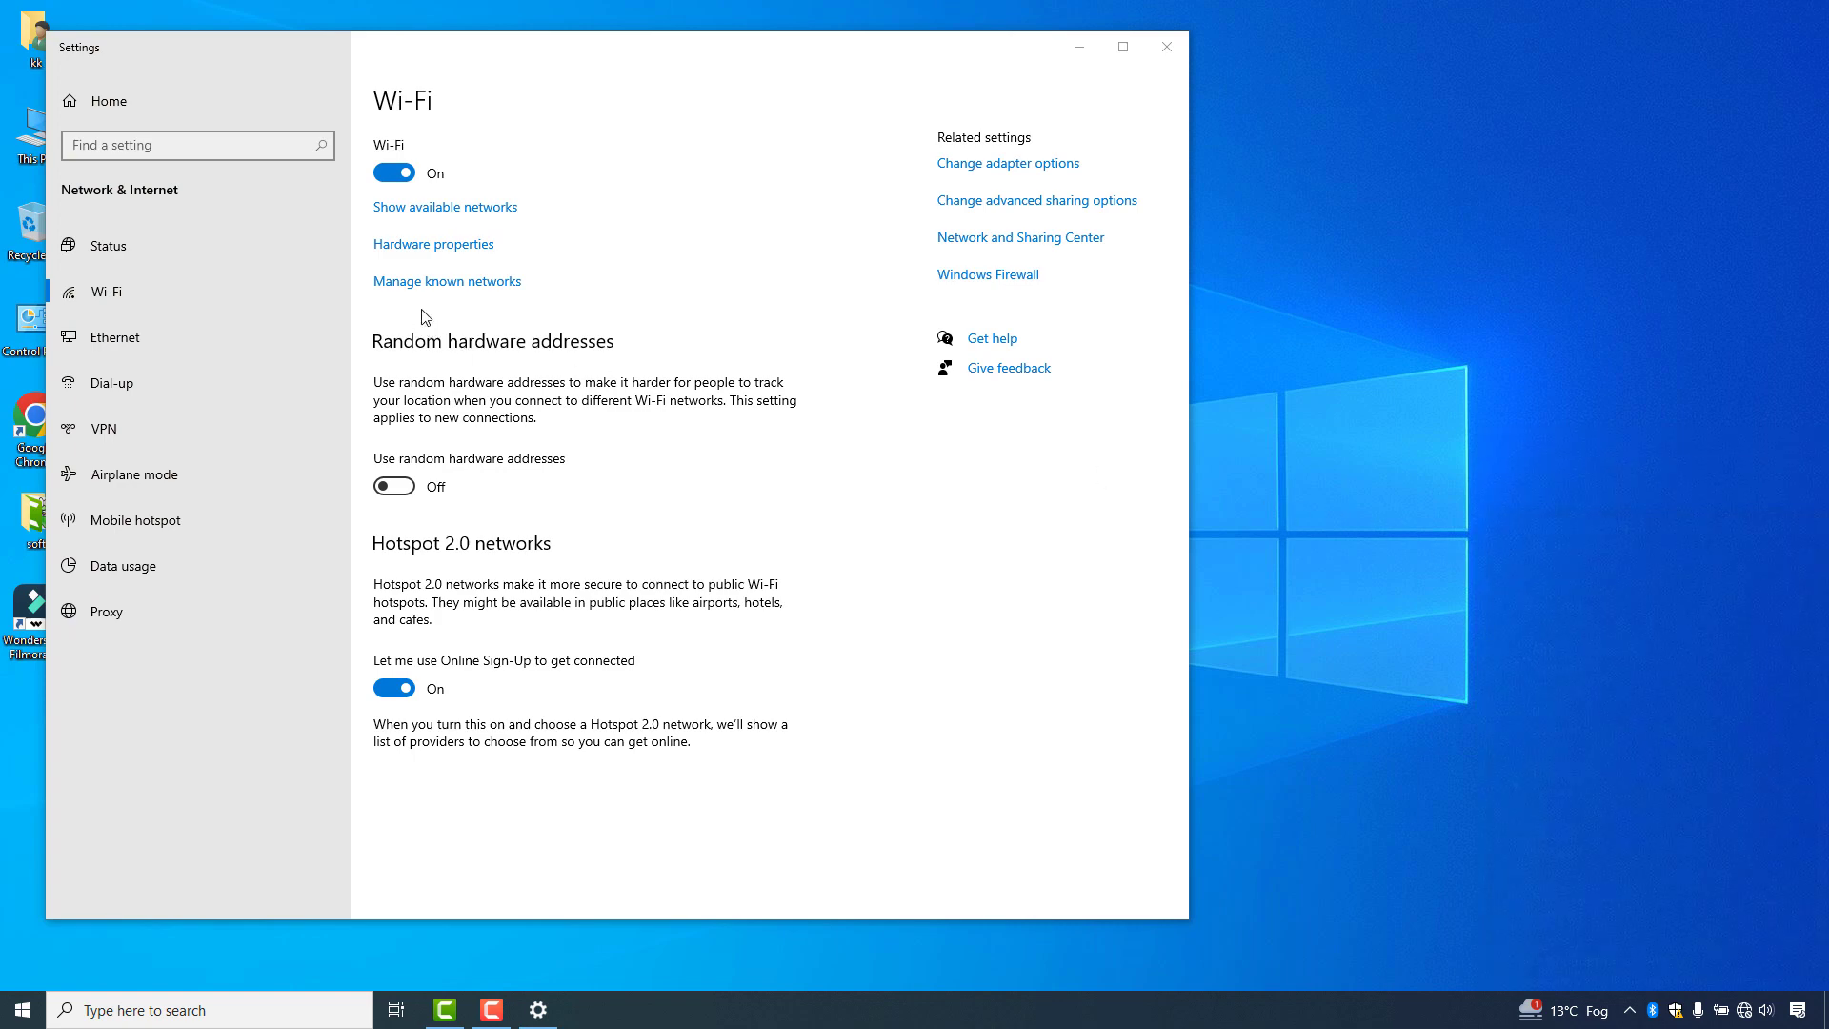
Forget the known Wi-Fi networks "no baby no 2.4" and "no baby no 5.0", then close Settings
click(422, 282)
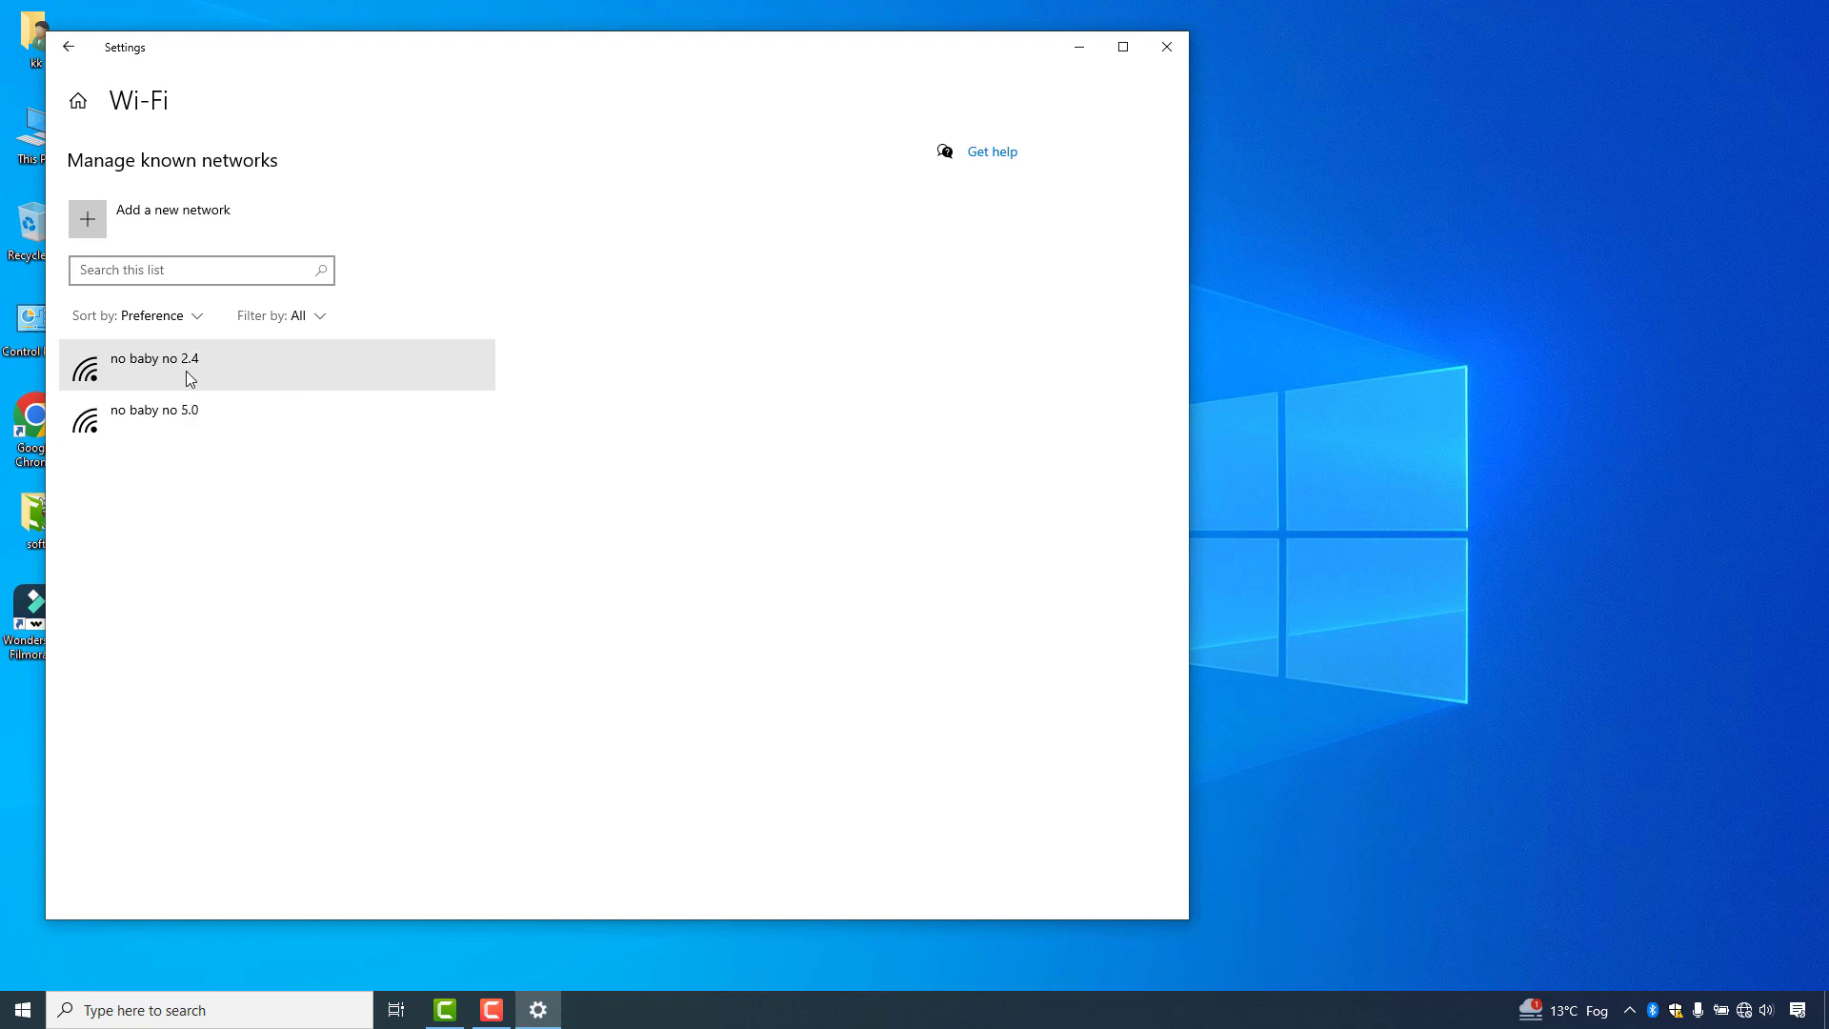
click(191, 414)
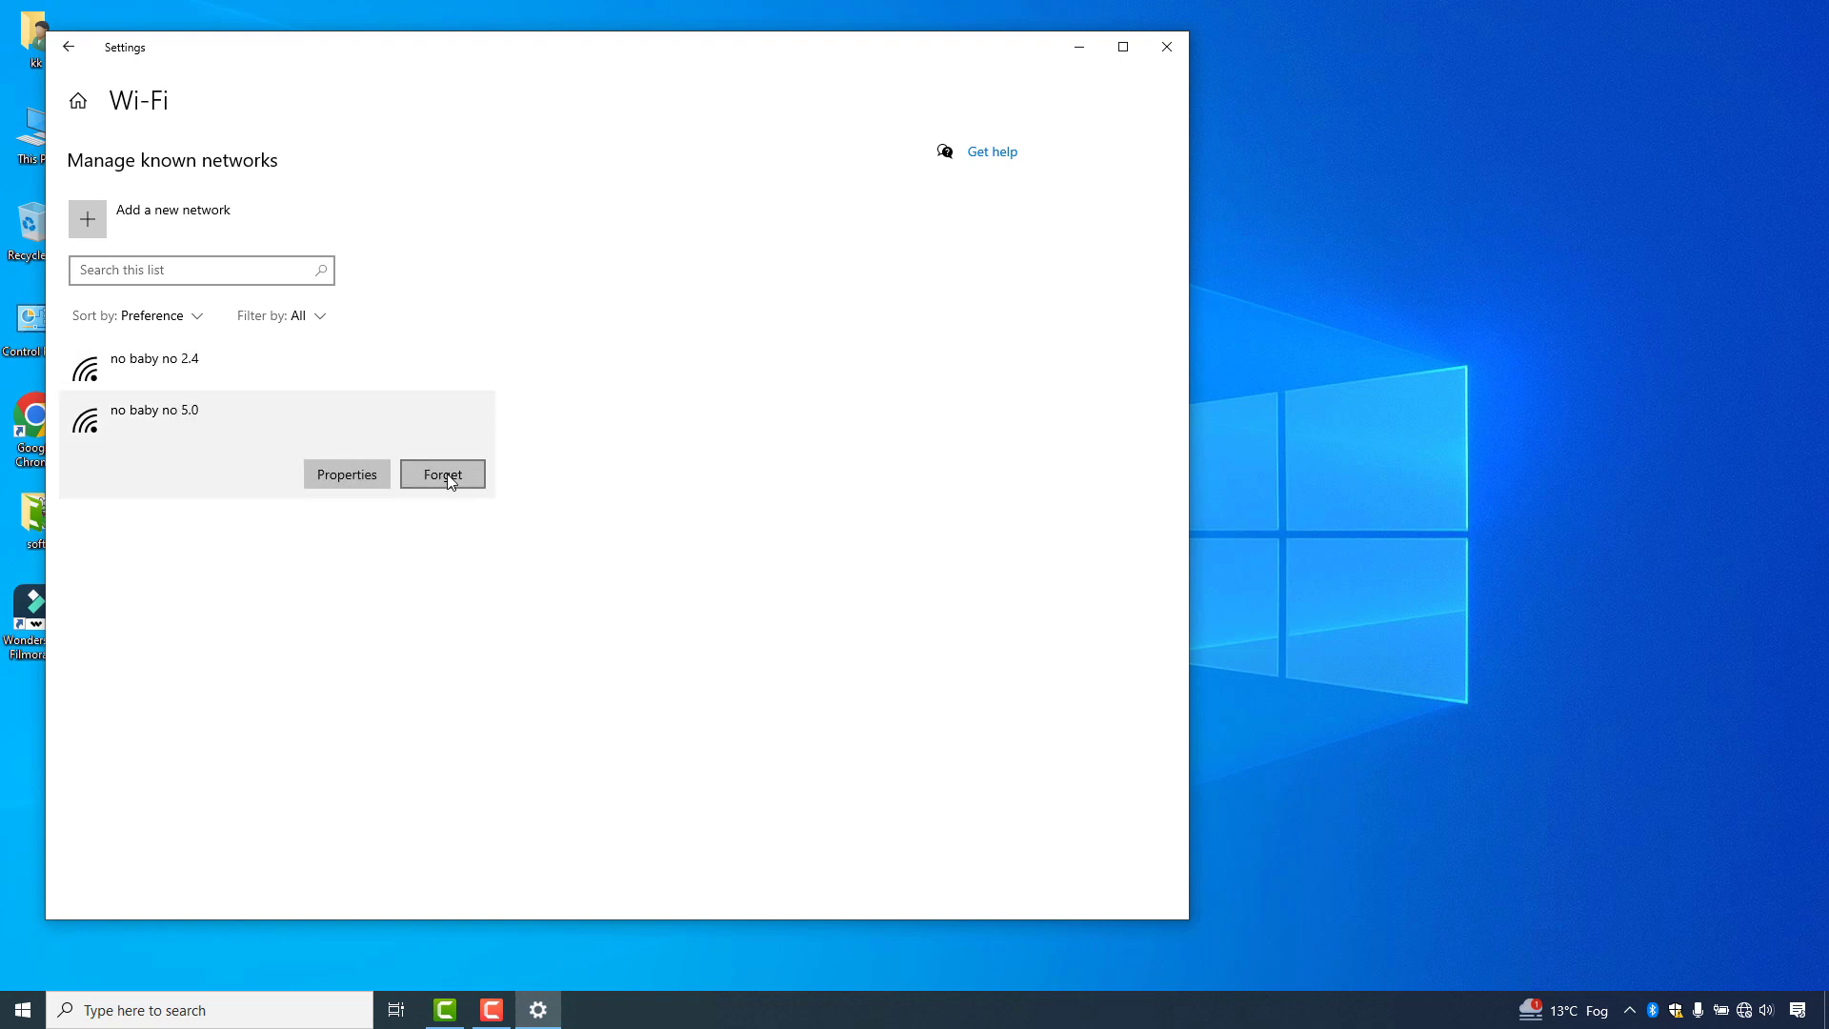
click(293, 371)
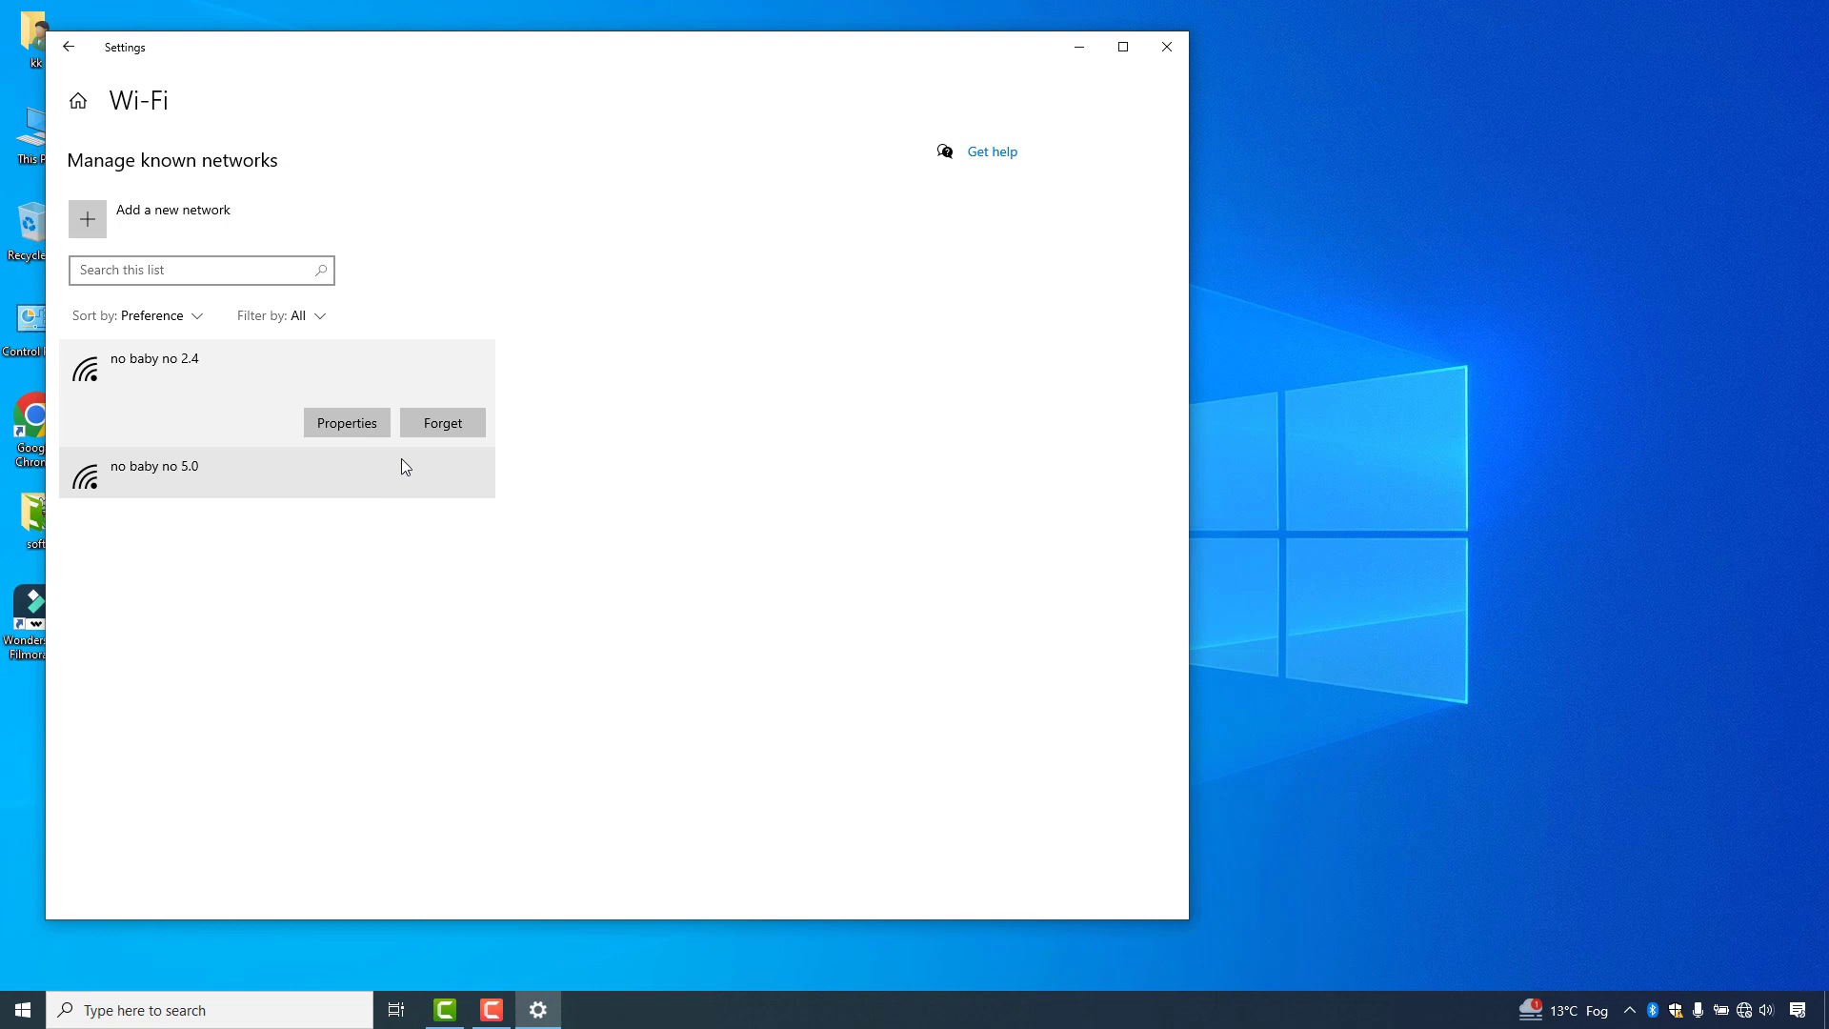
click(444, 424)
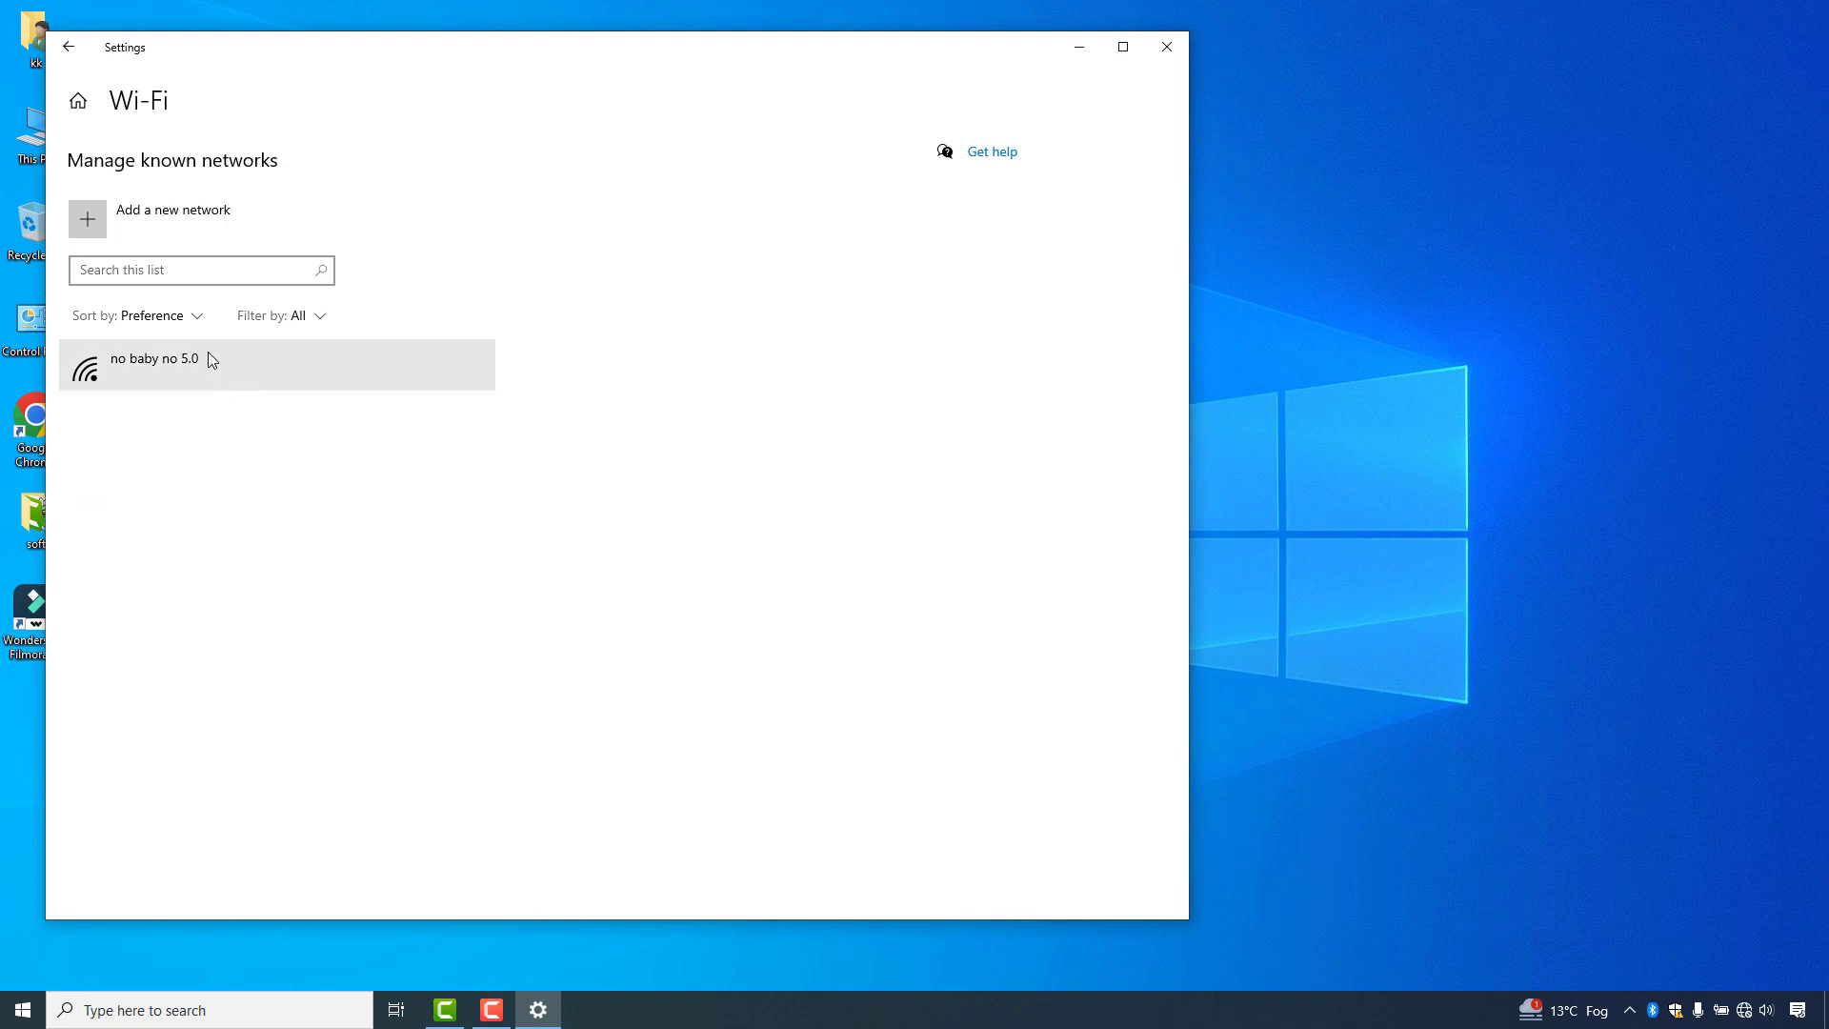
click(208, 355)
click(444, 423)
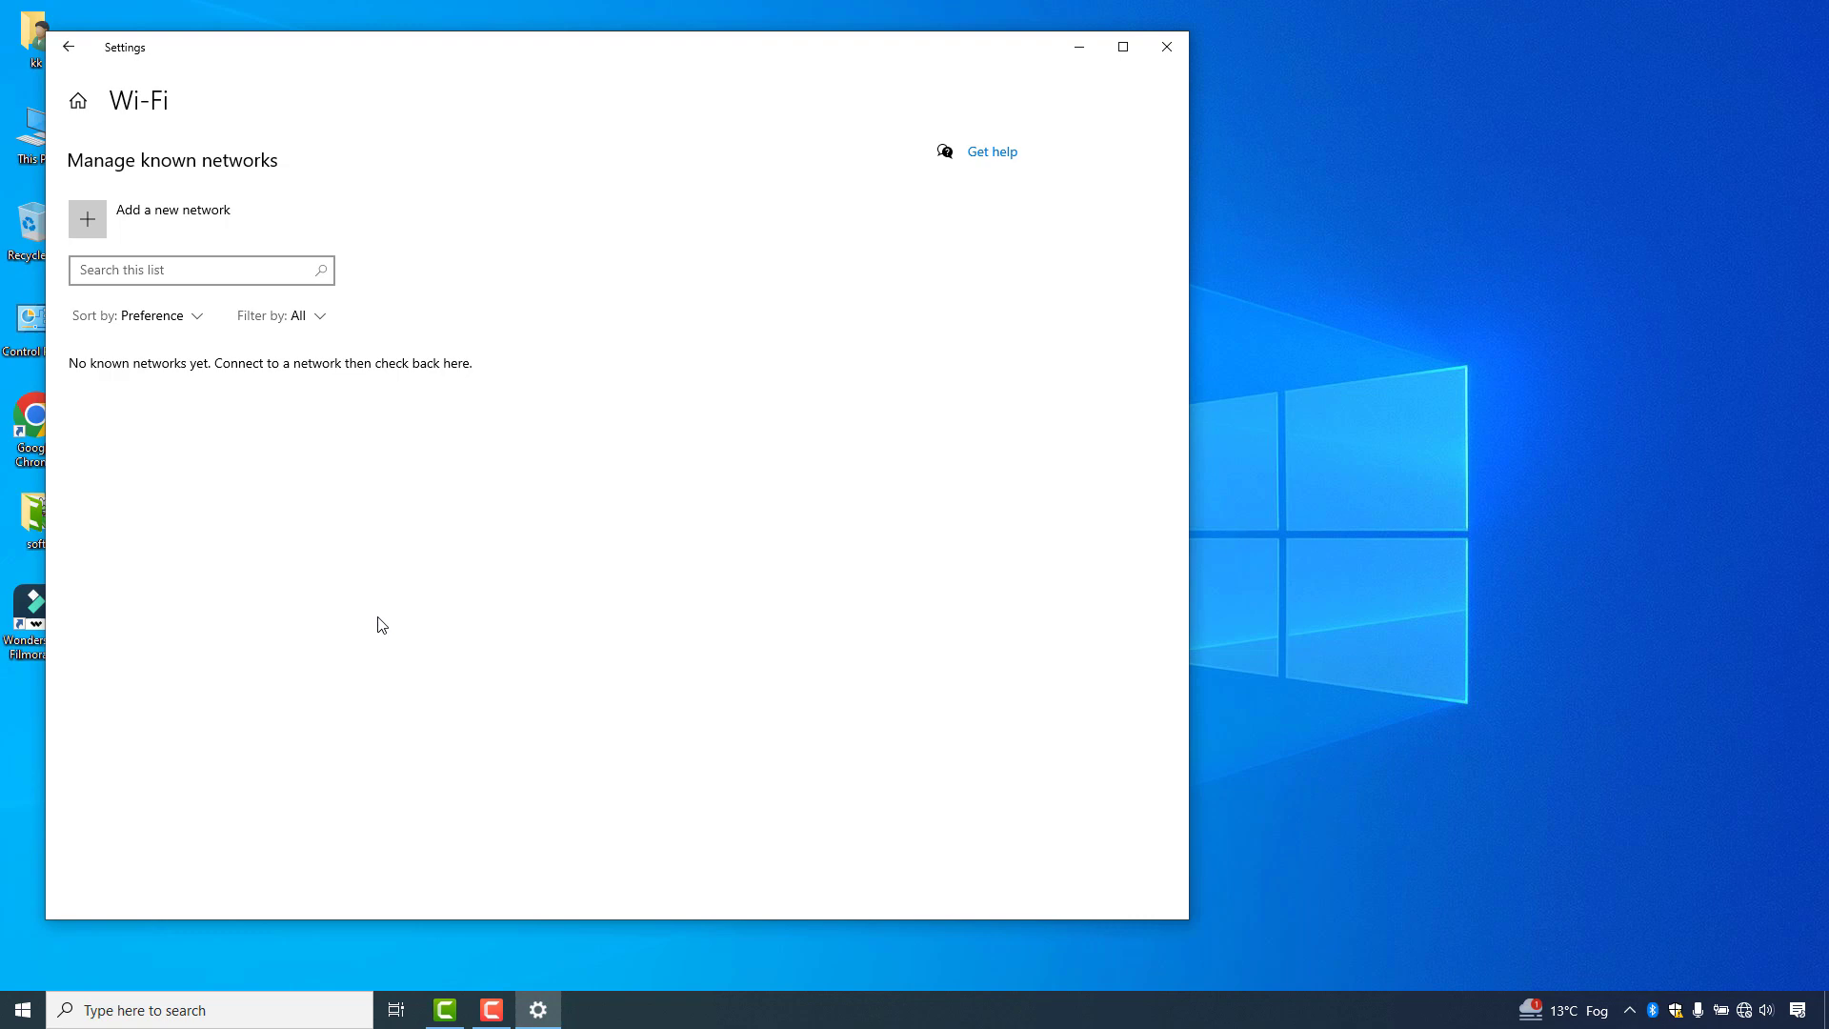
click(1167, 47)
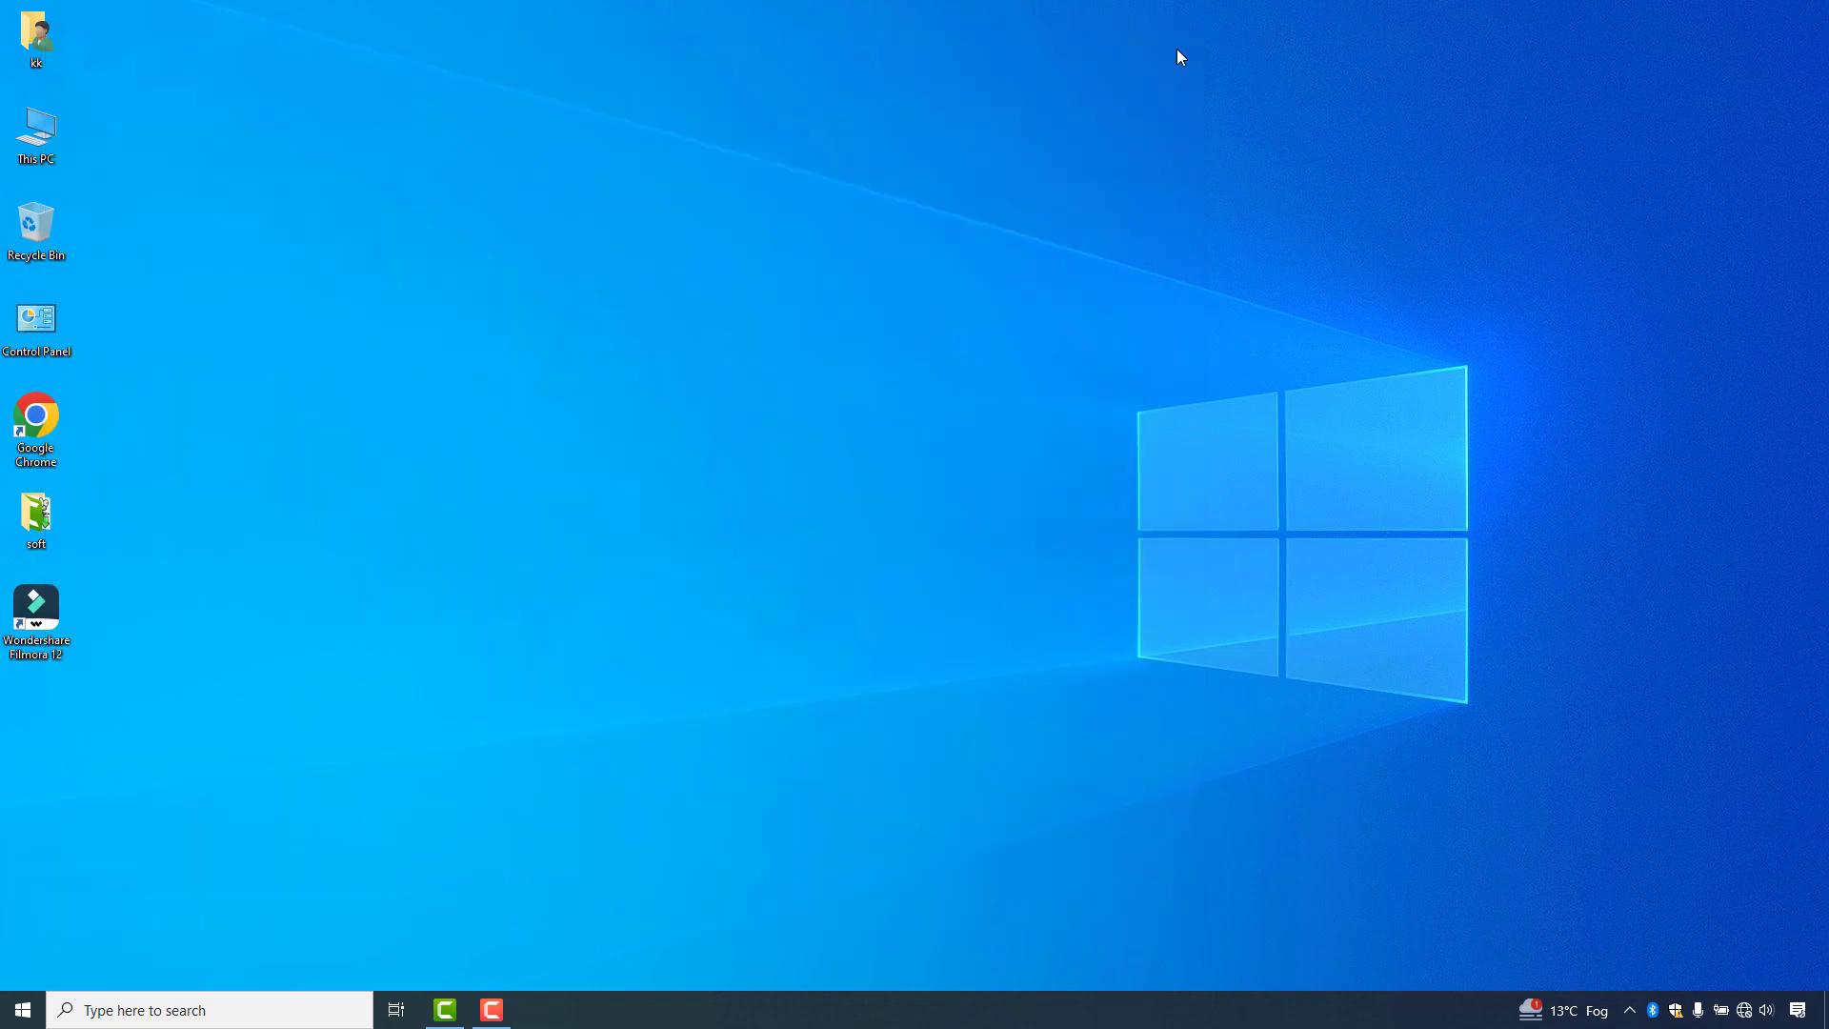
Search Windows for "services" and run the Services app as administrator
click(300, 1014)
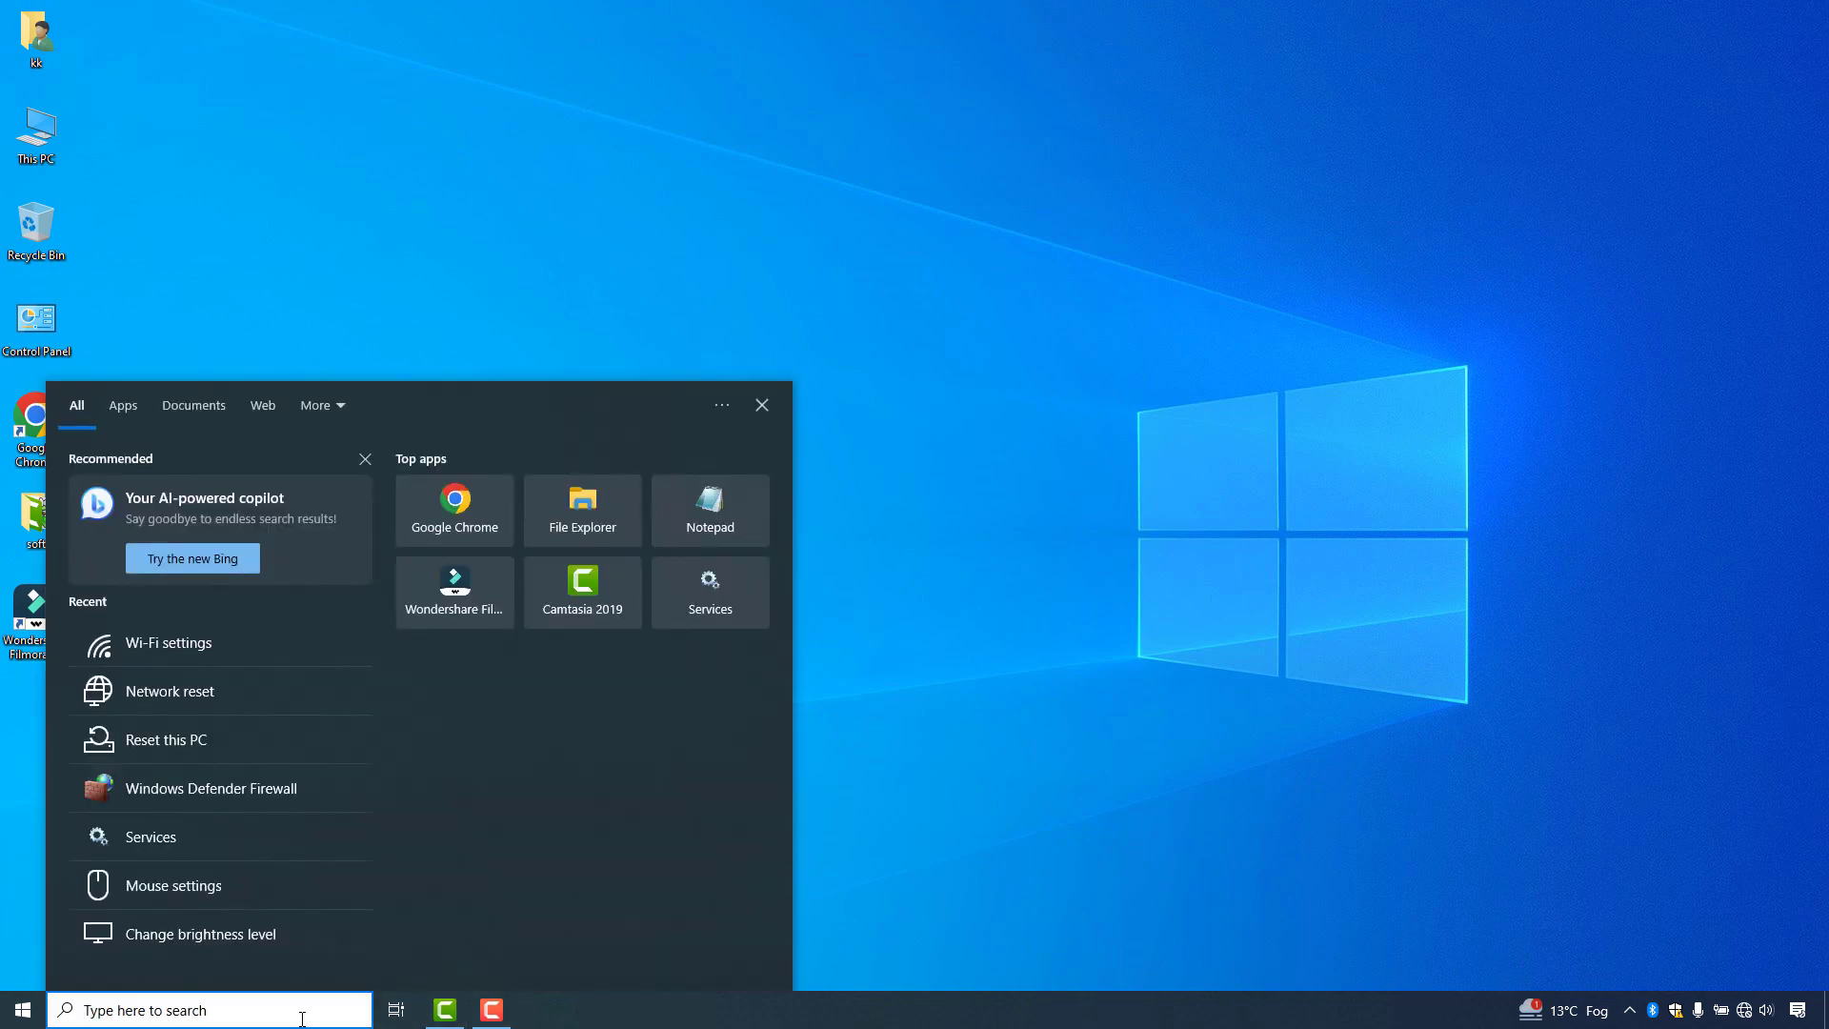
text(services)
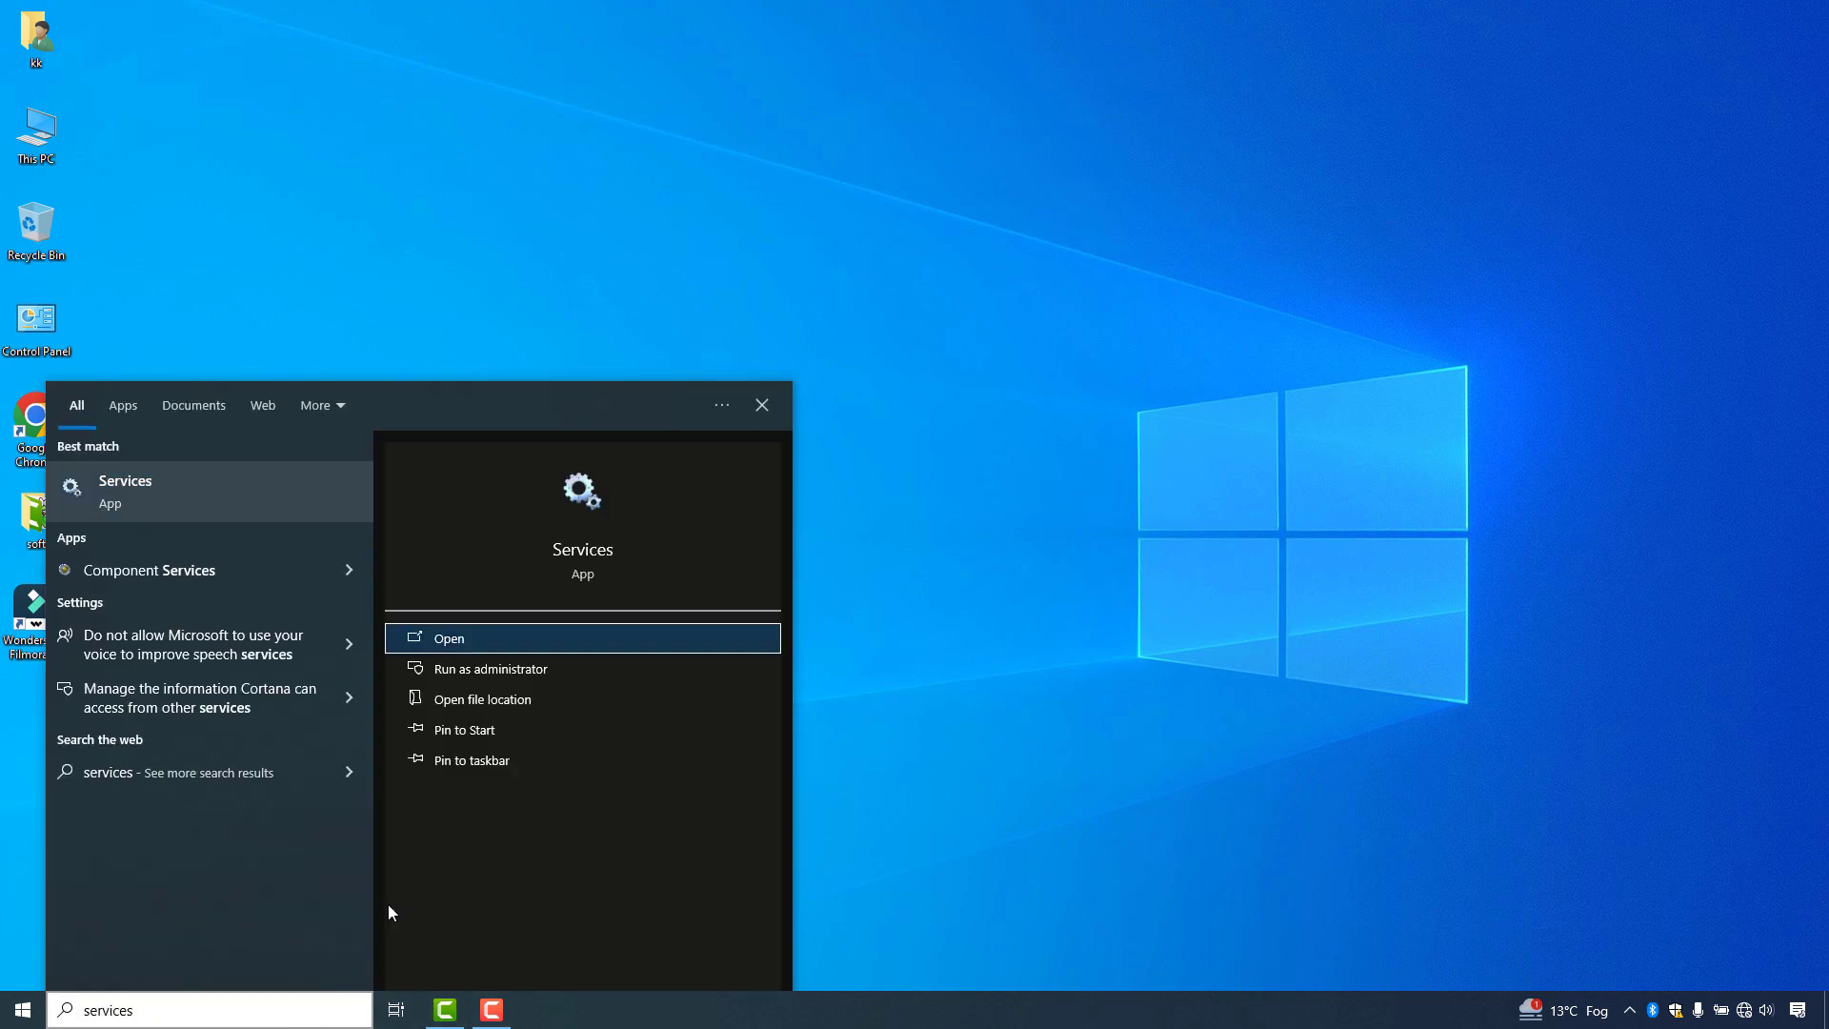
click(470, 667)
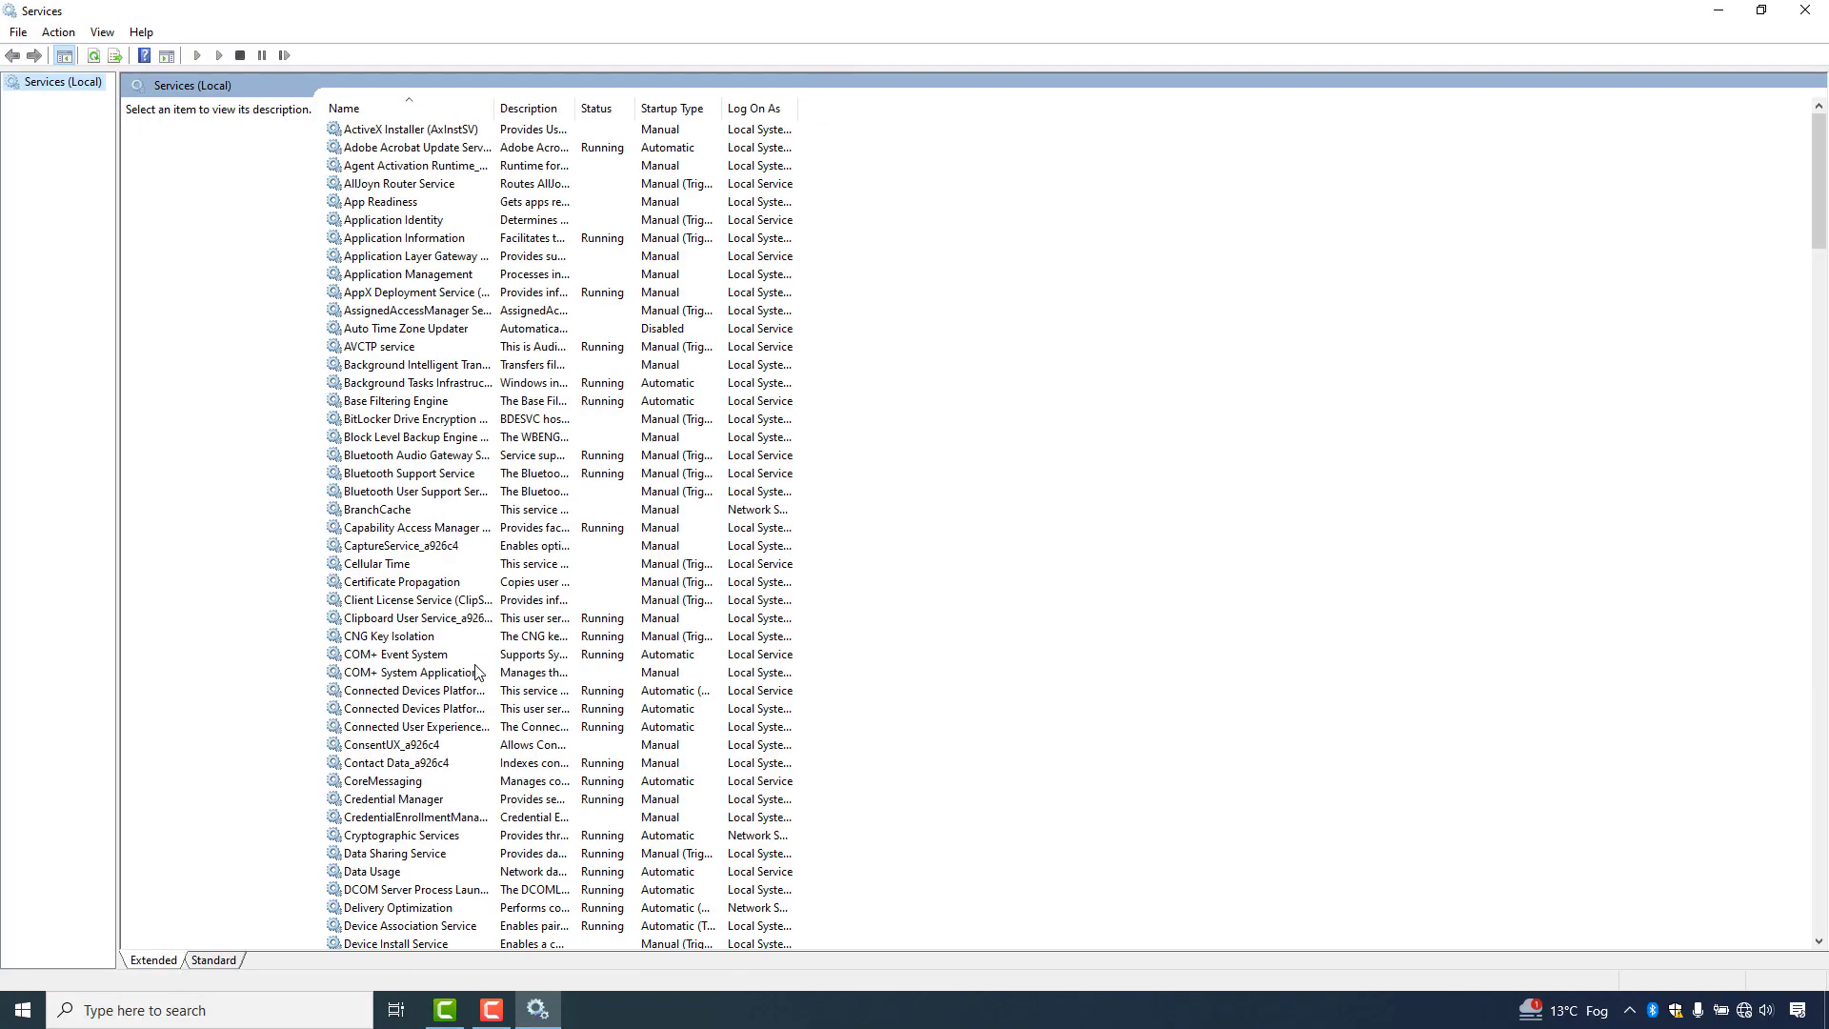
Widen the Name column in the services list and open the properties of the Network Connections service
click(533, 255)
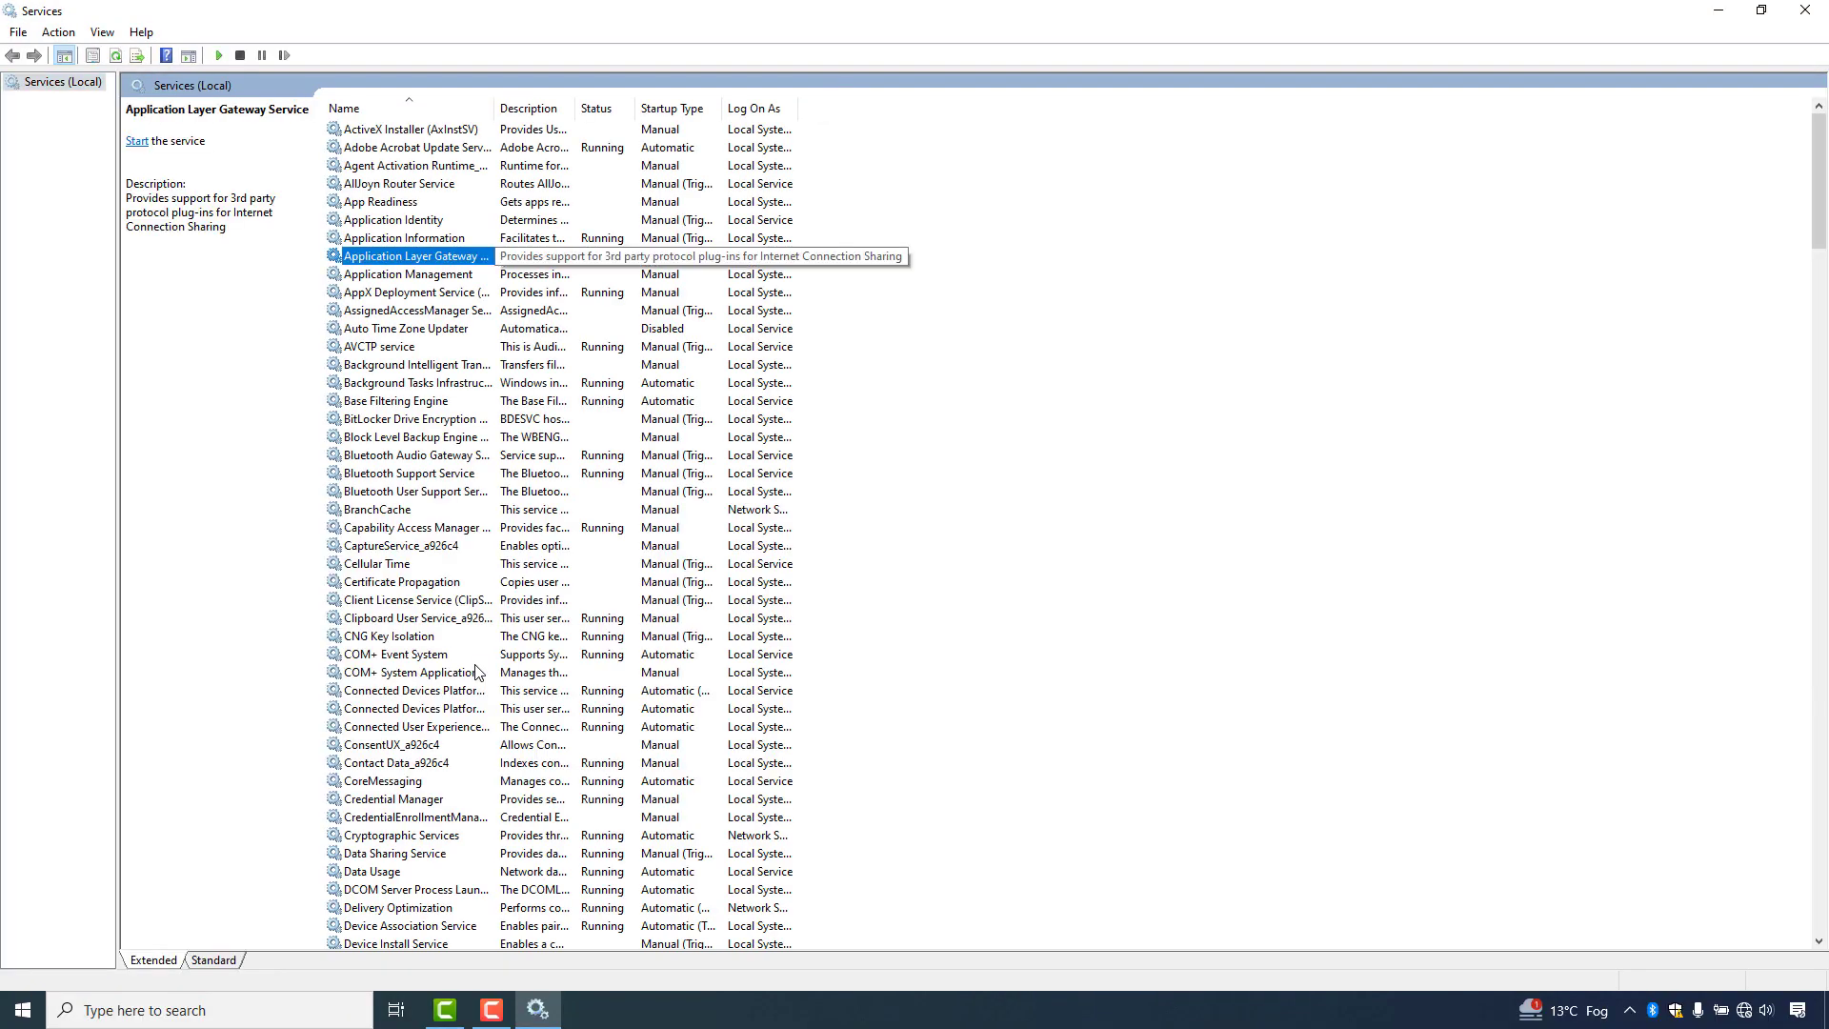
text(netw)
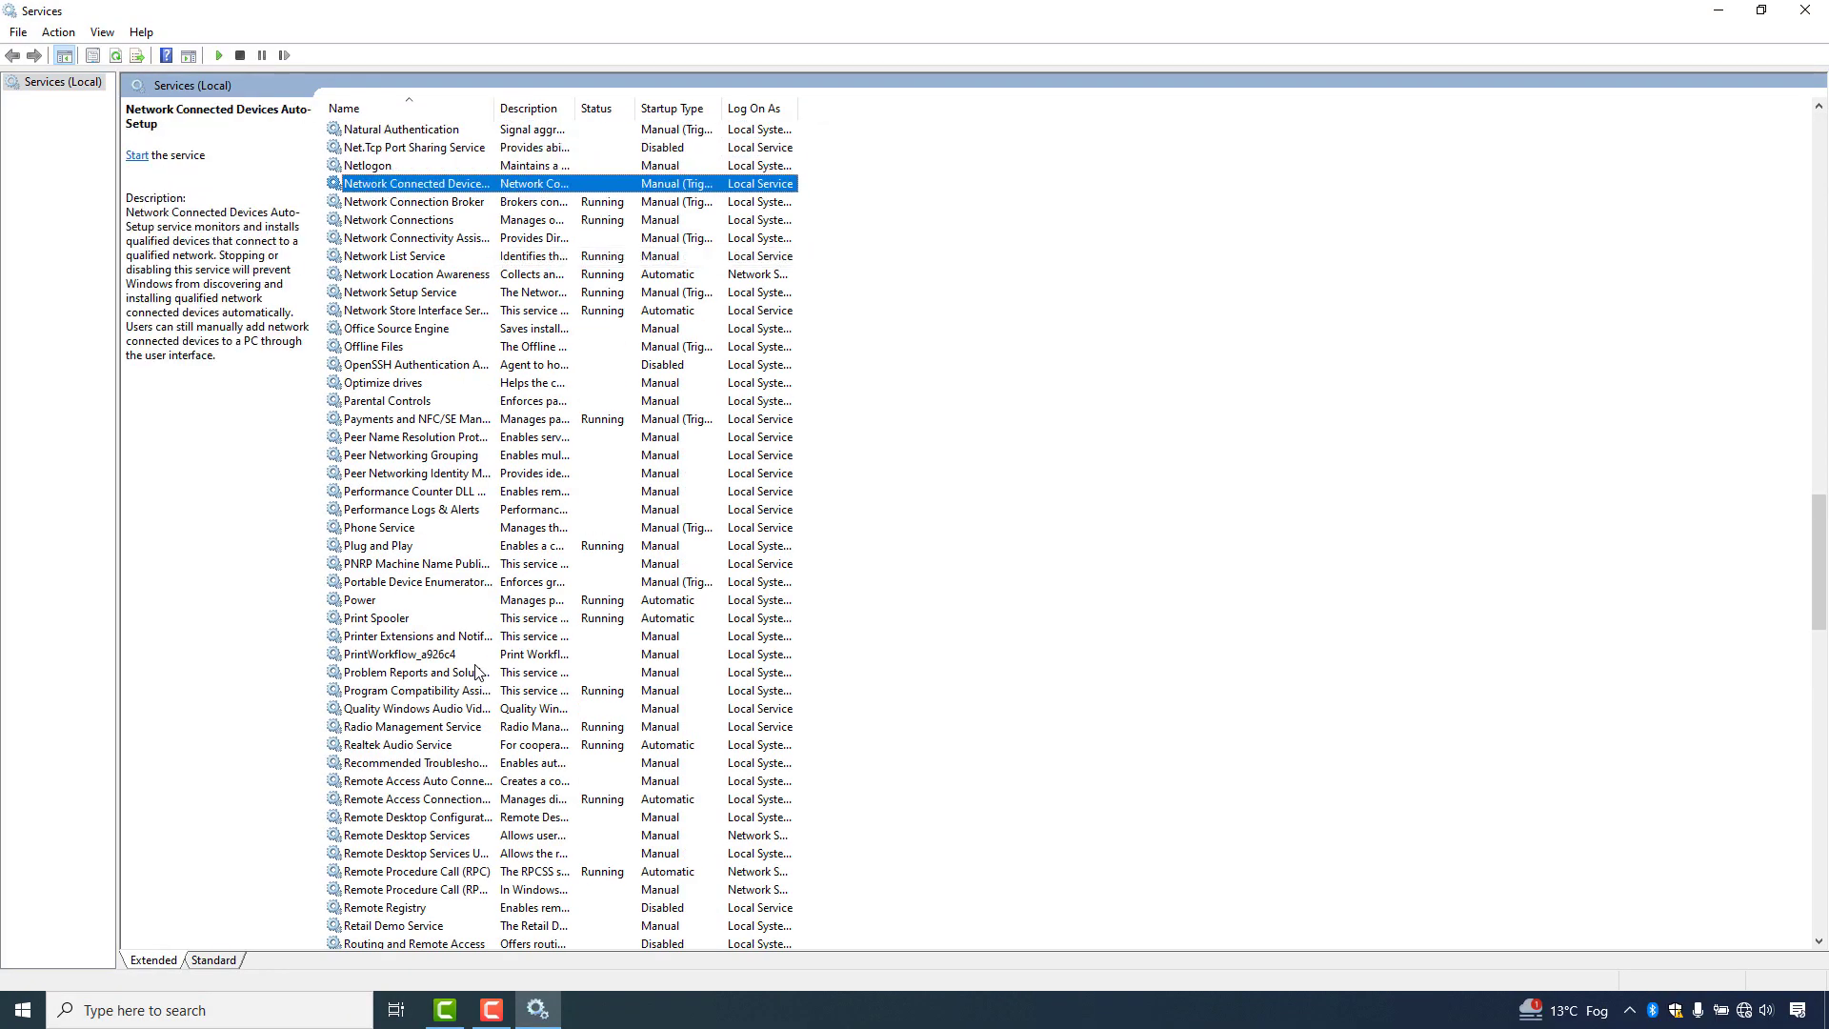
double_click(494, 107)
drag(671, 108, 714, 108)
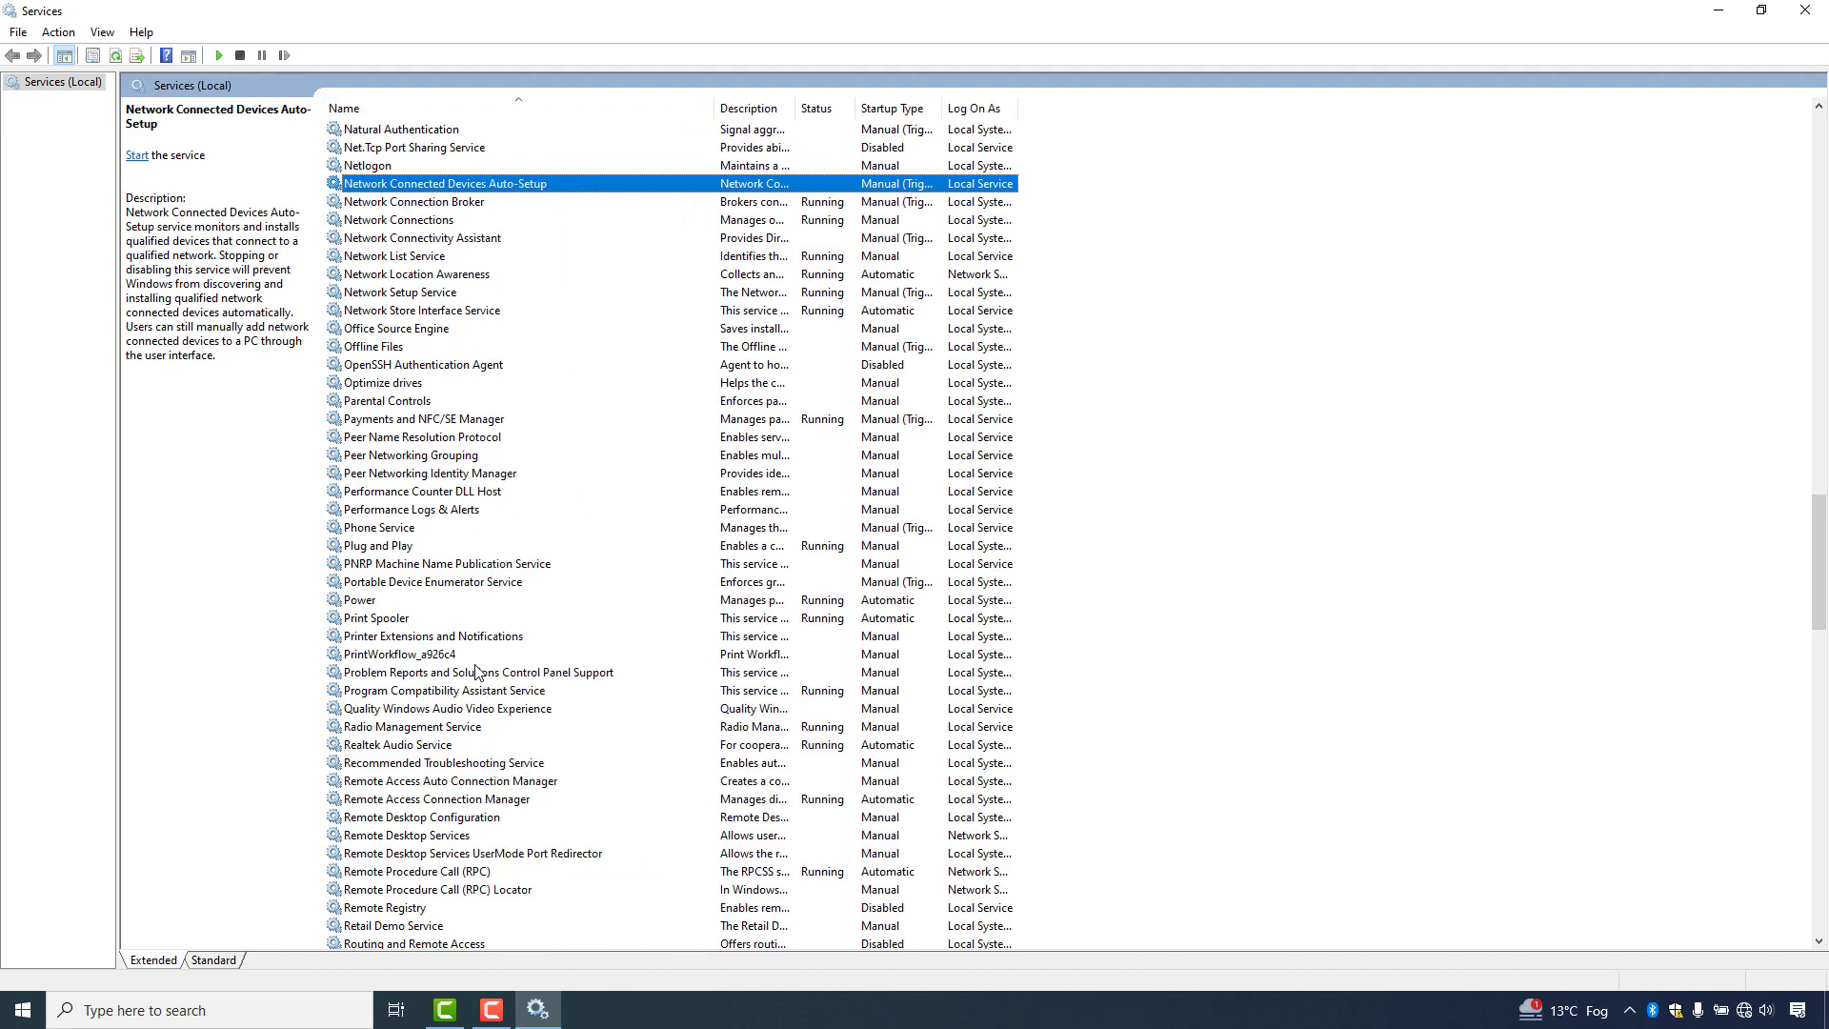
key(Down)
key(Down)
key(Return)
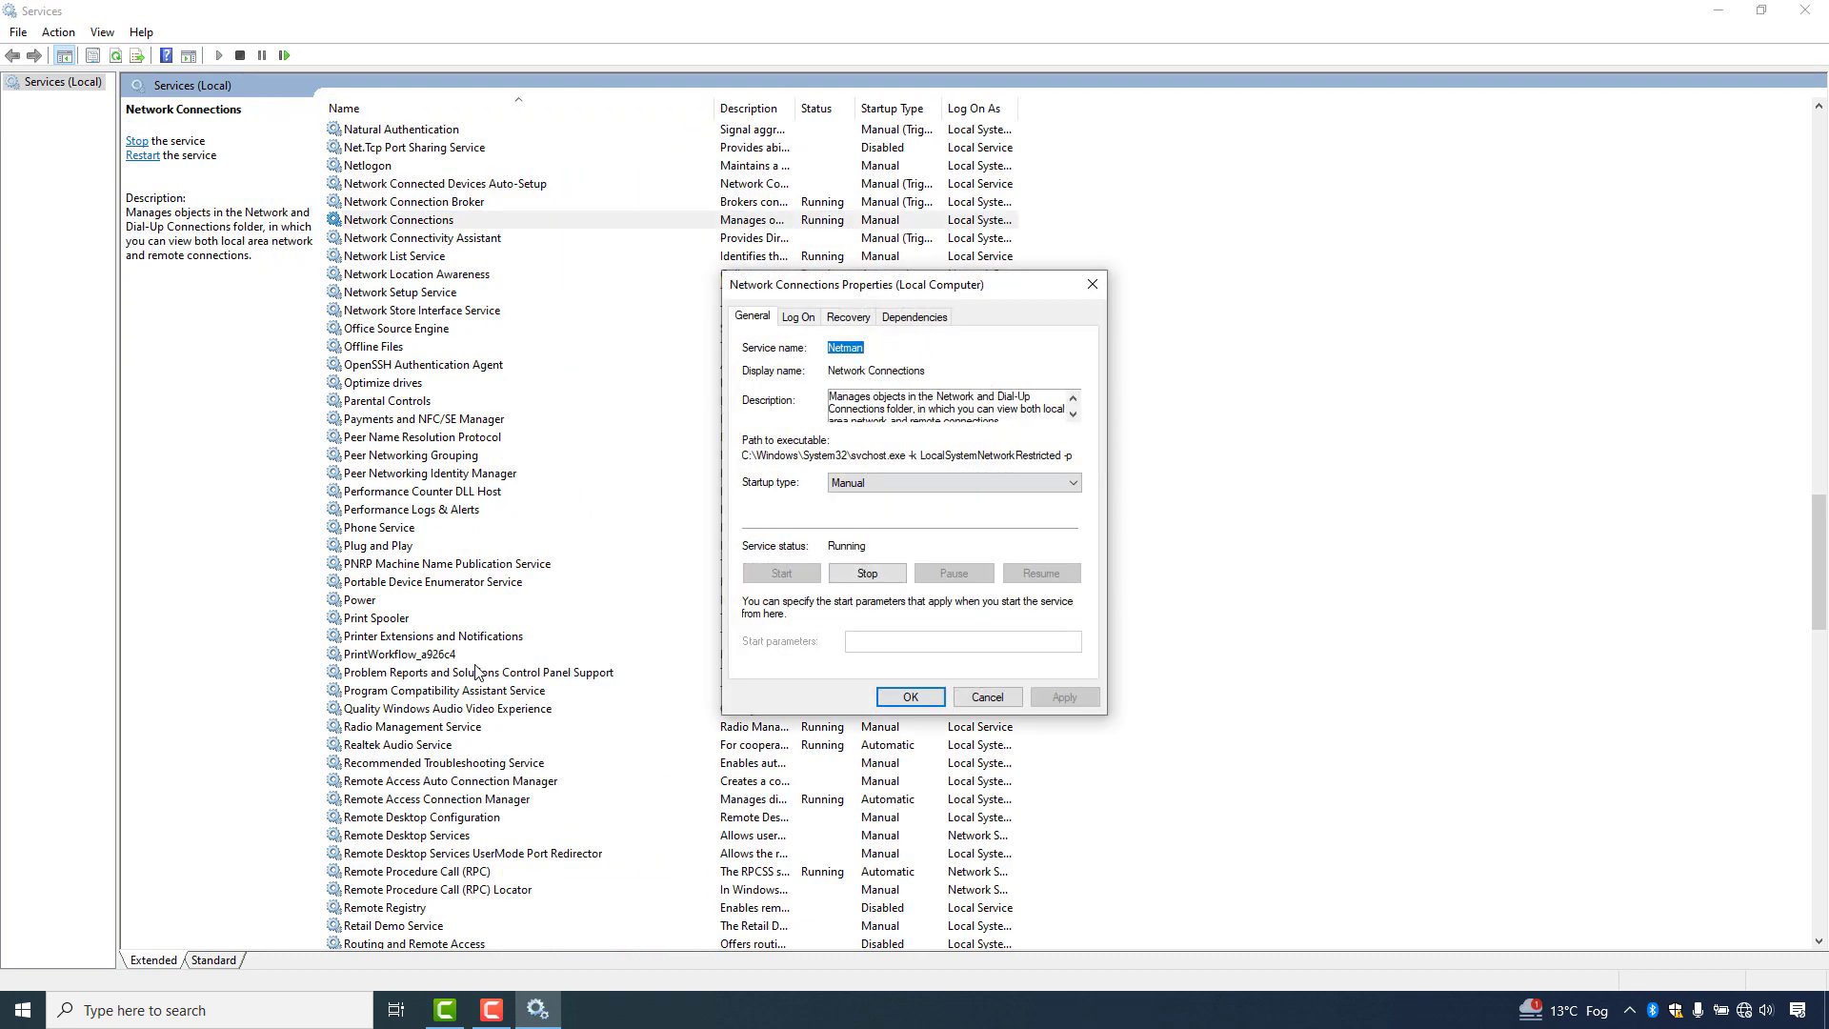
Stop and restart the Network Connections service, and set its startup type to Automatic
key(space)
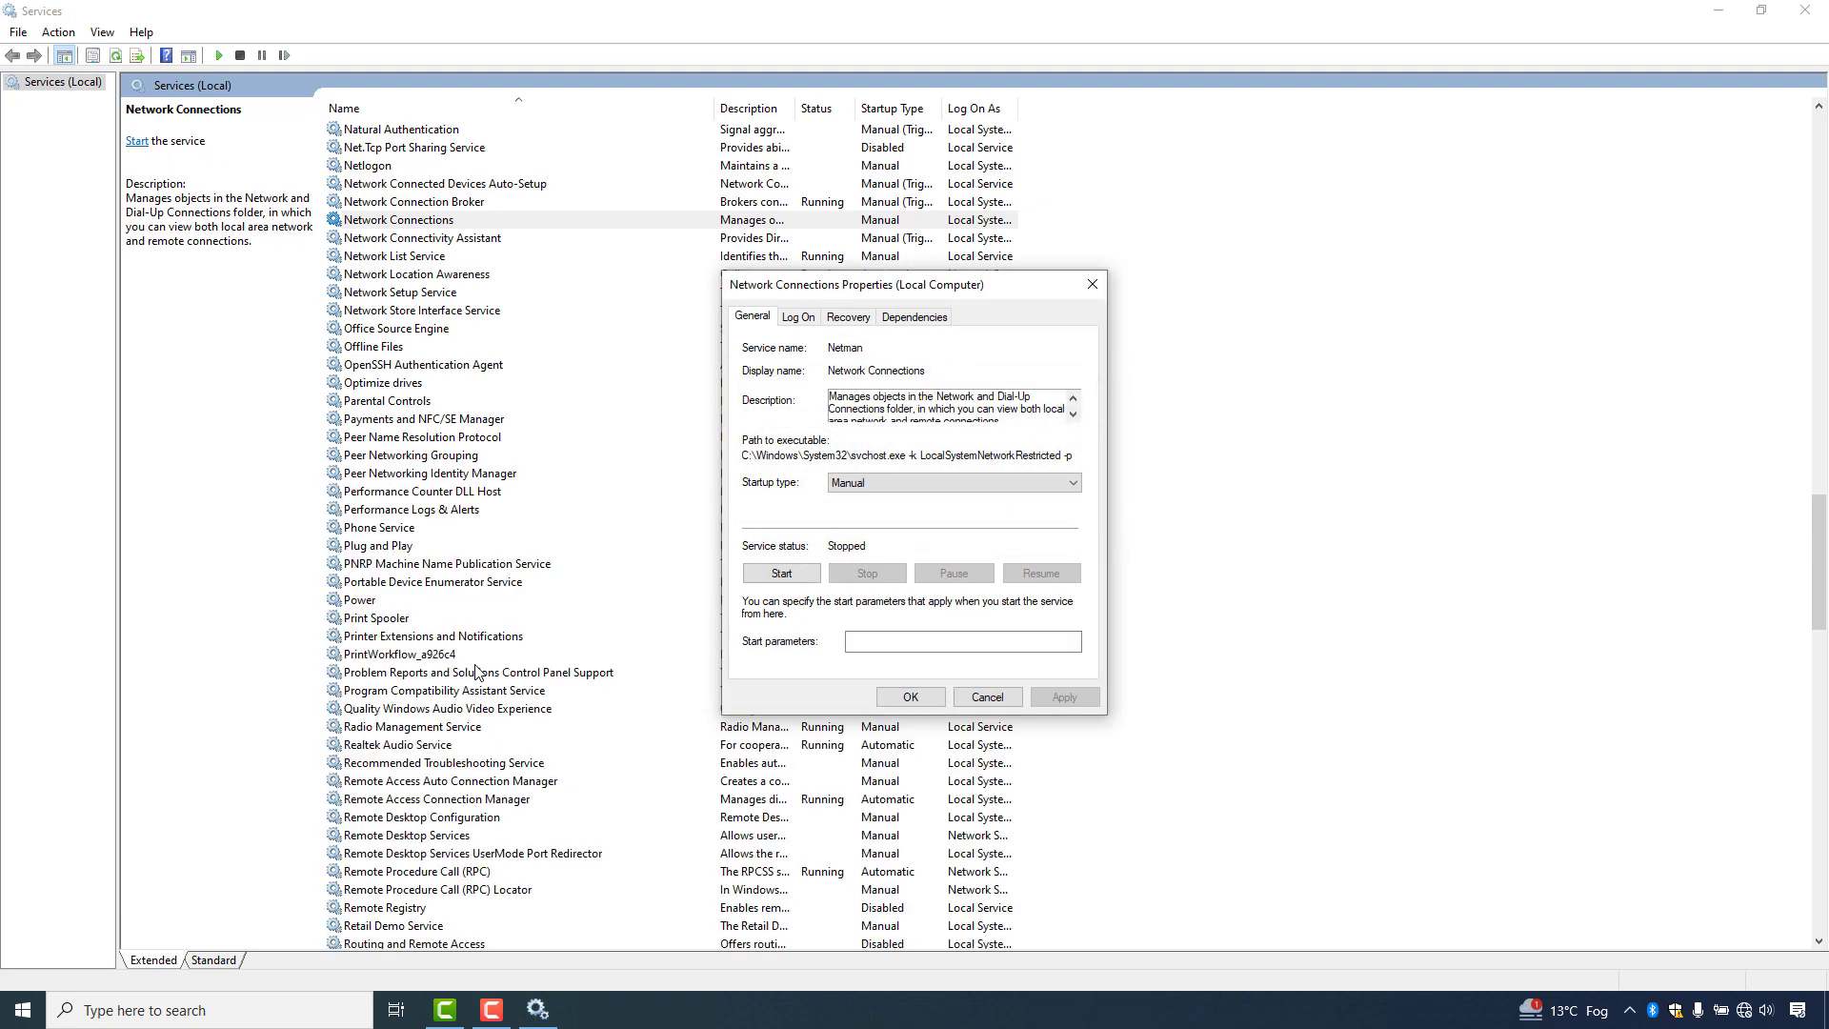
key(space)
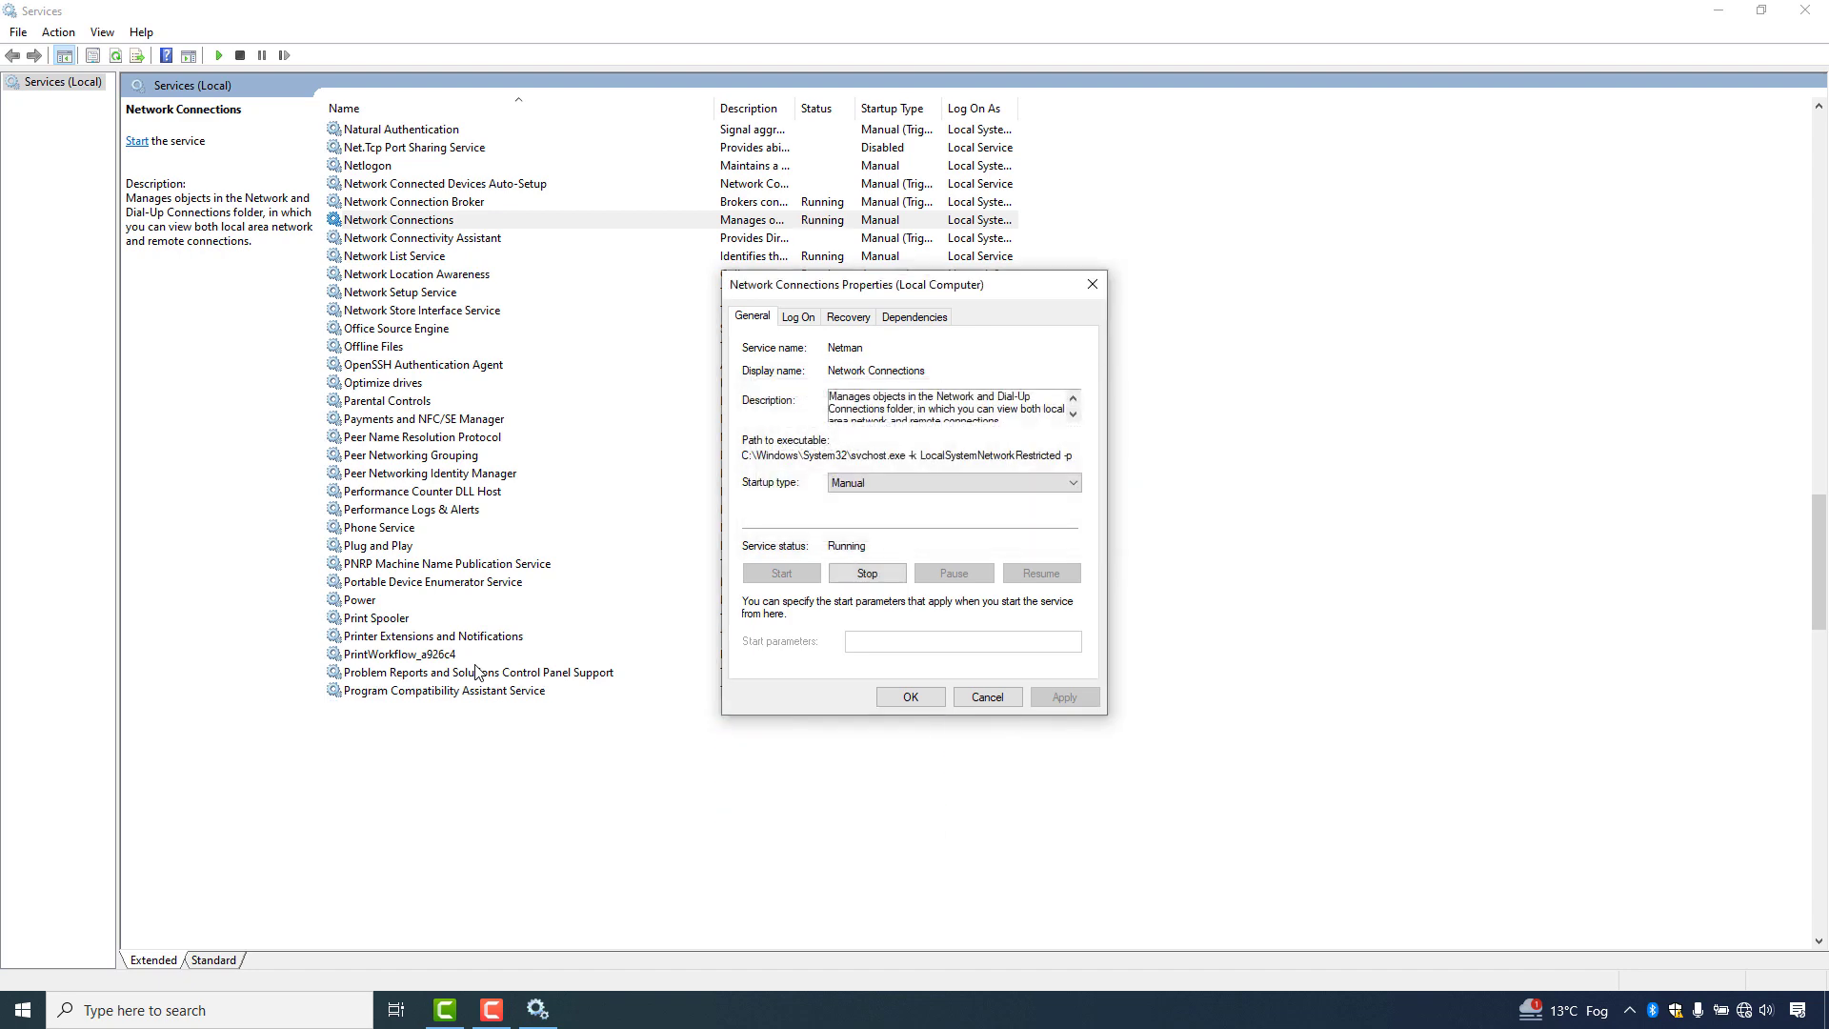
key(shift+Tab)
key(alt+Down)
key(Up)
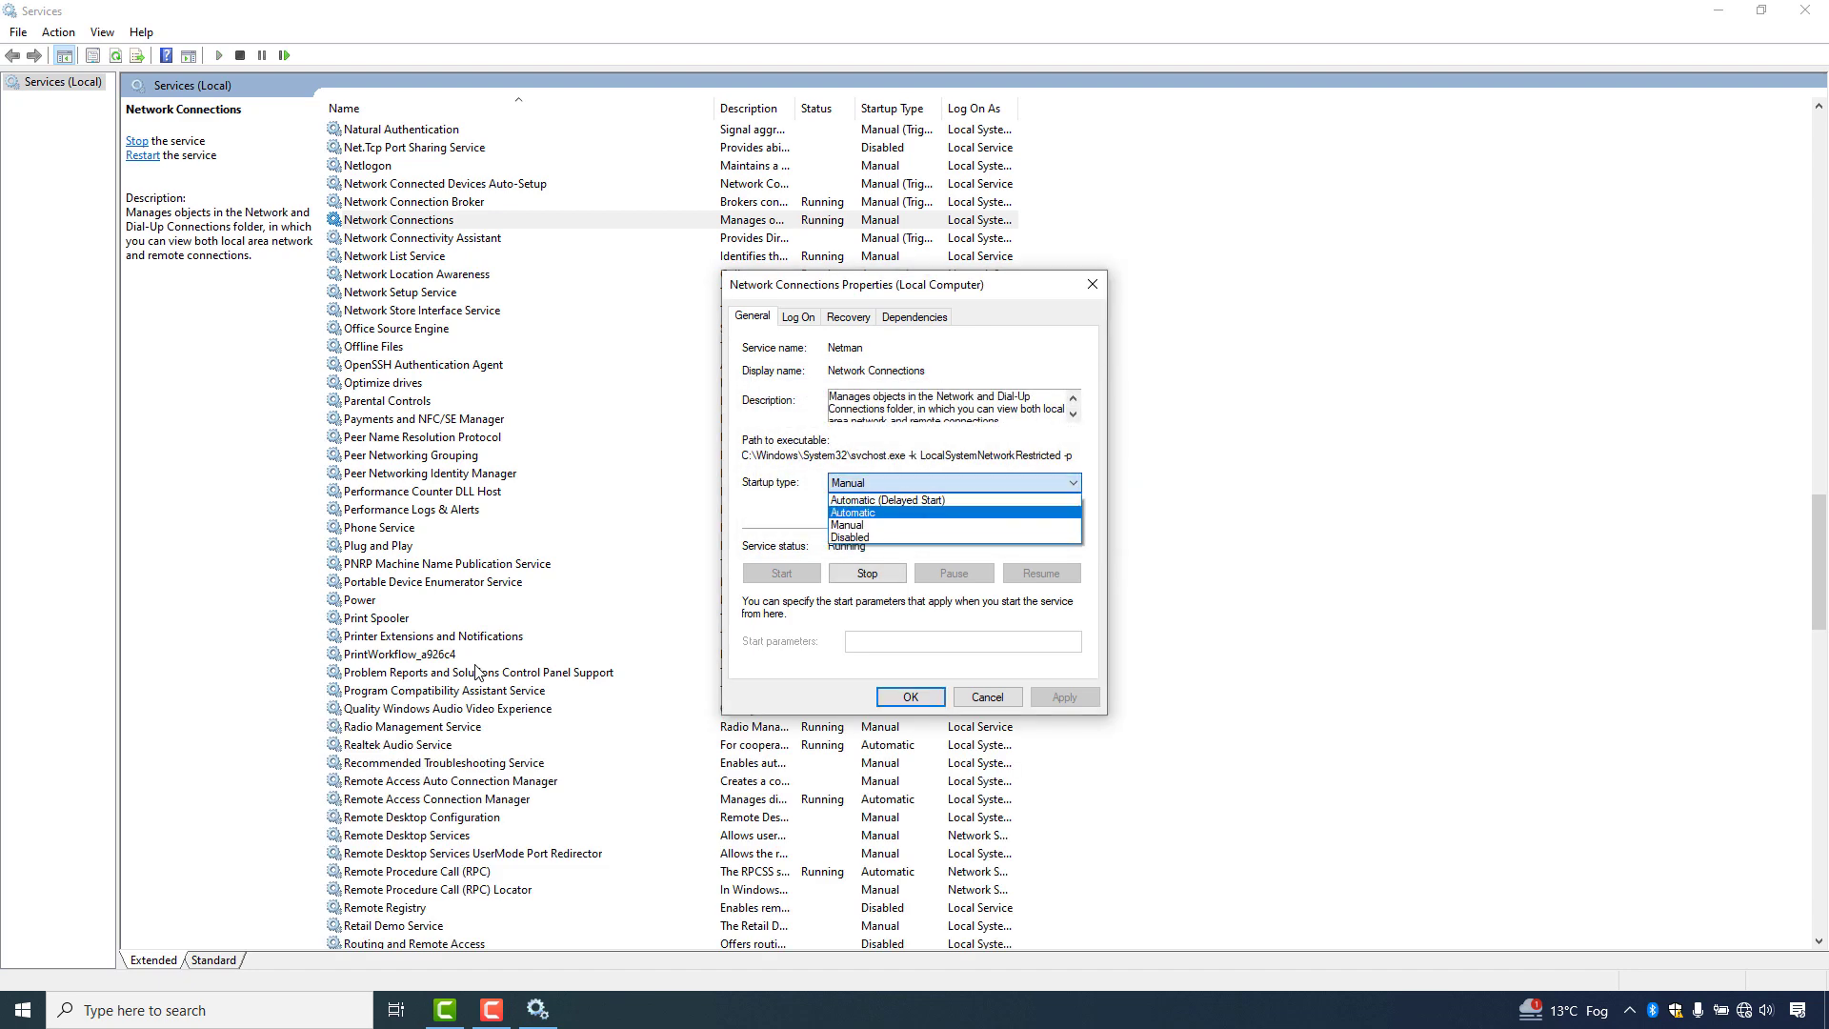
key(Down)
key(Down)
key(Up)
key(Up)
key(Return)
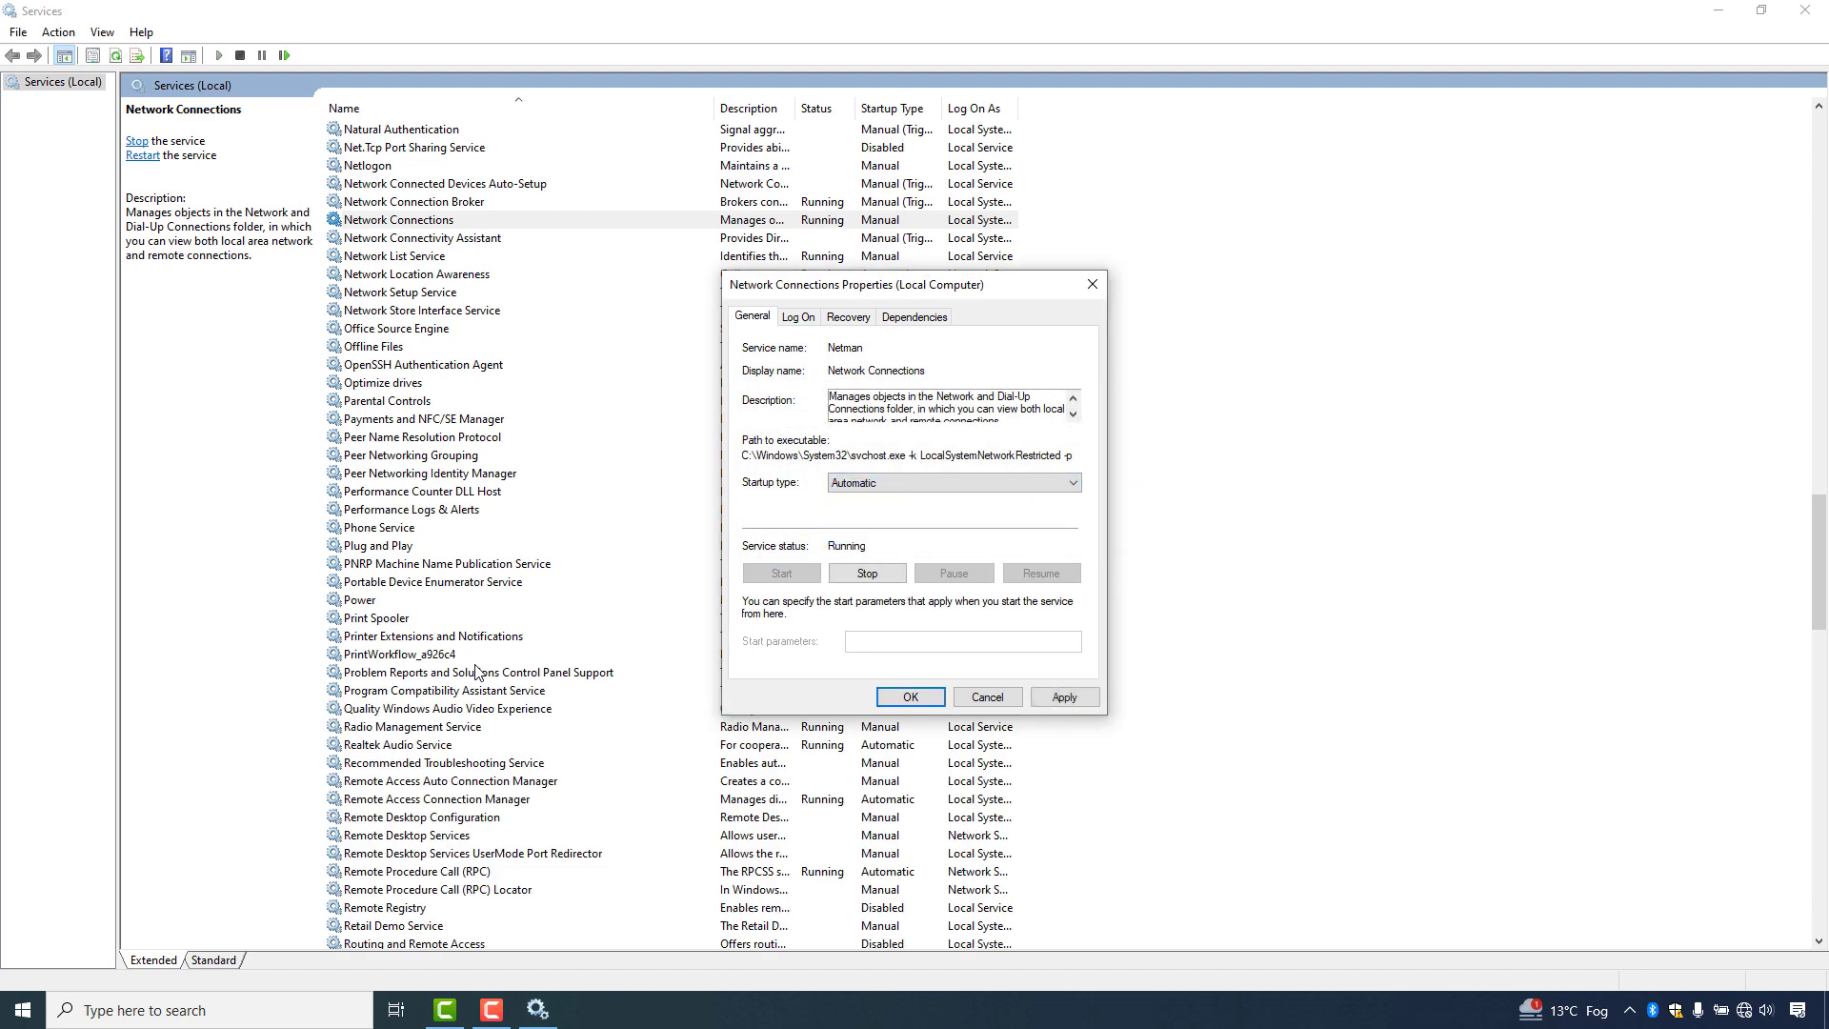
key(Tab)
key(Return)
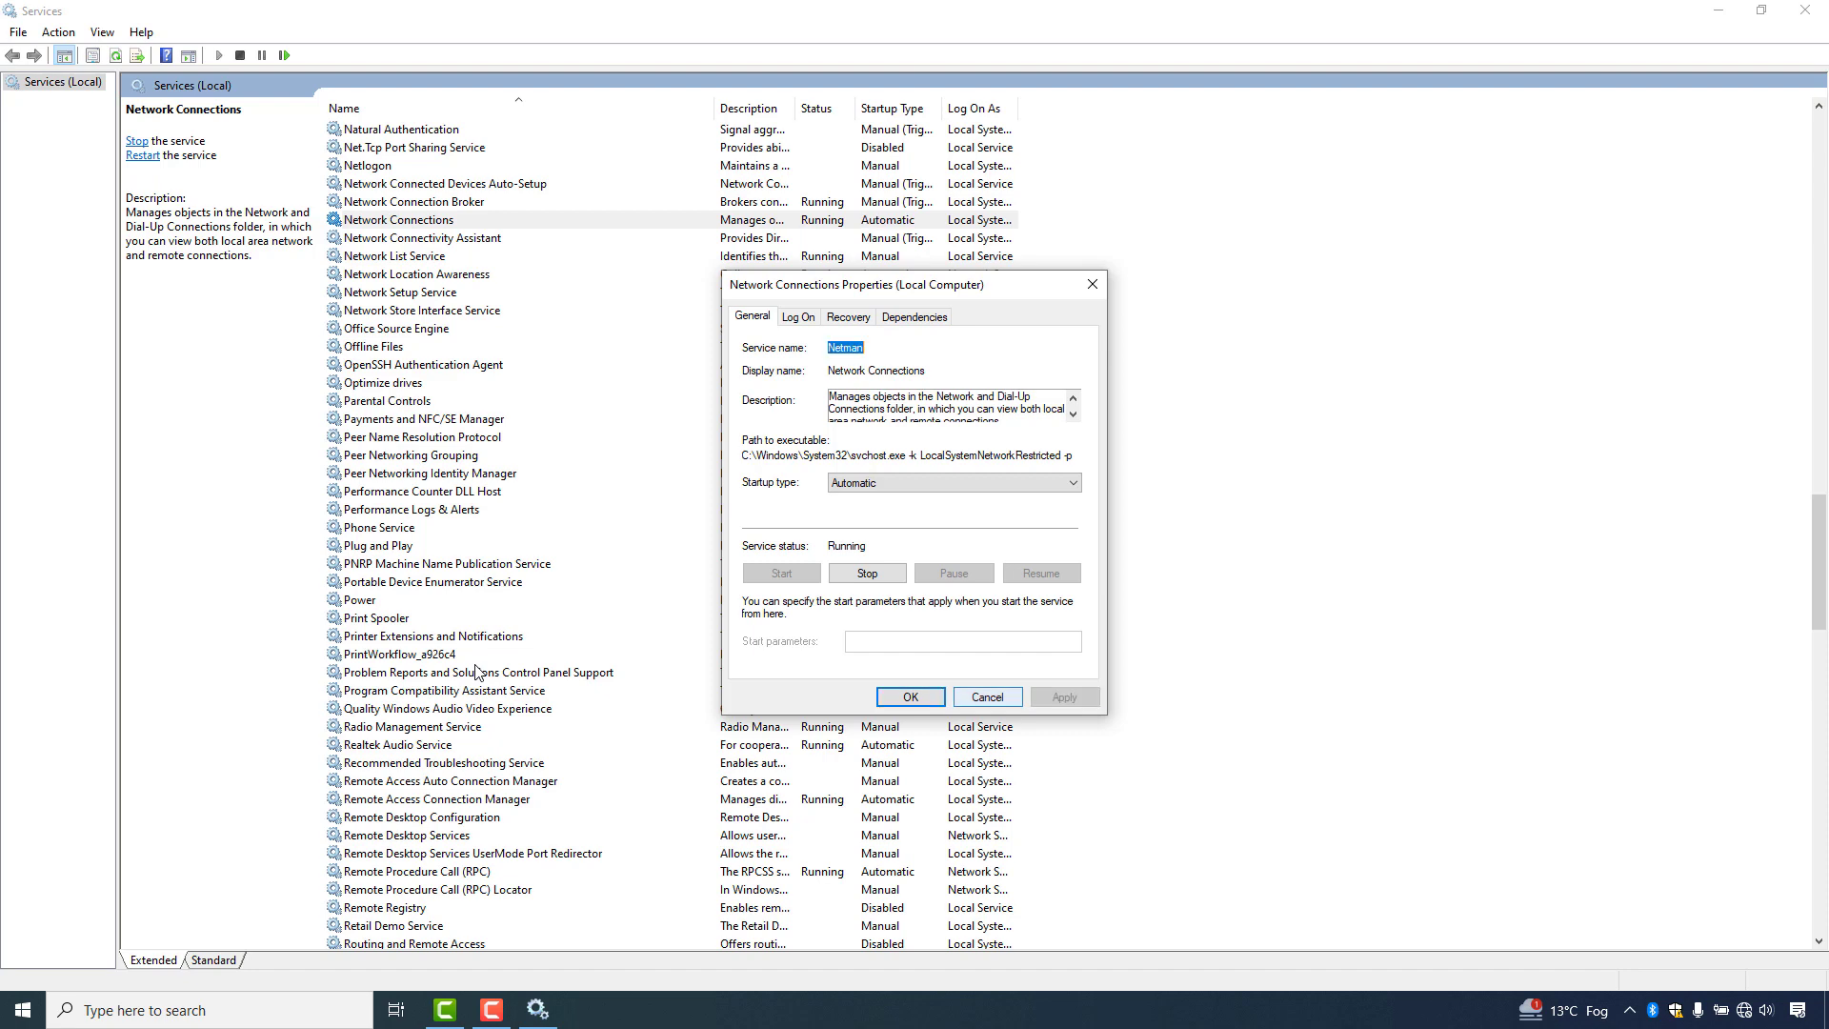
key(Return)
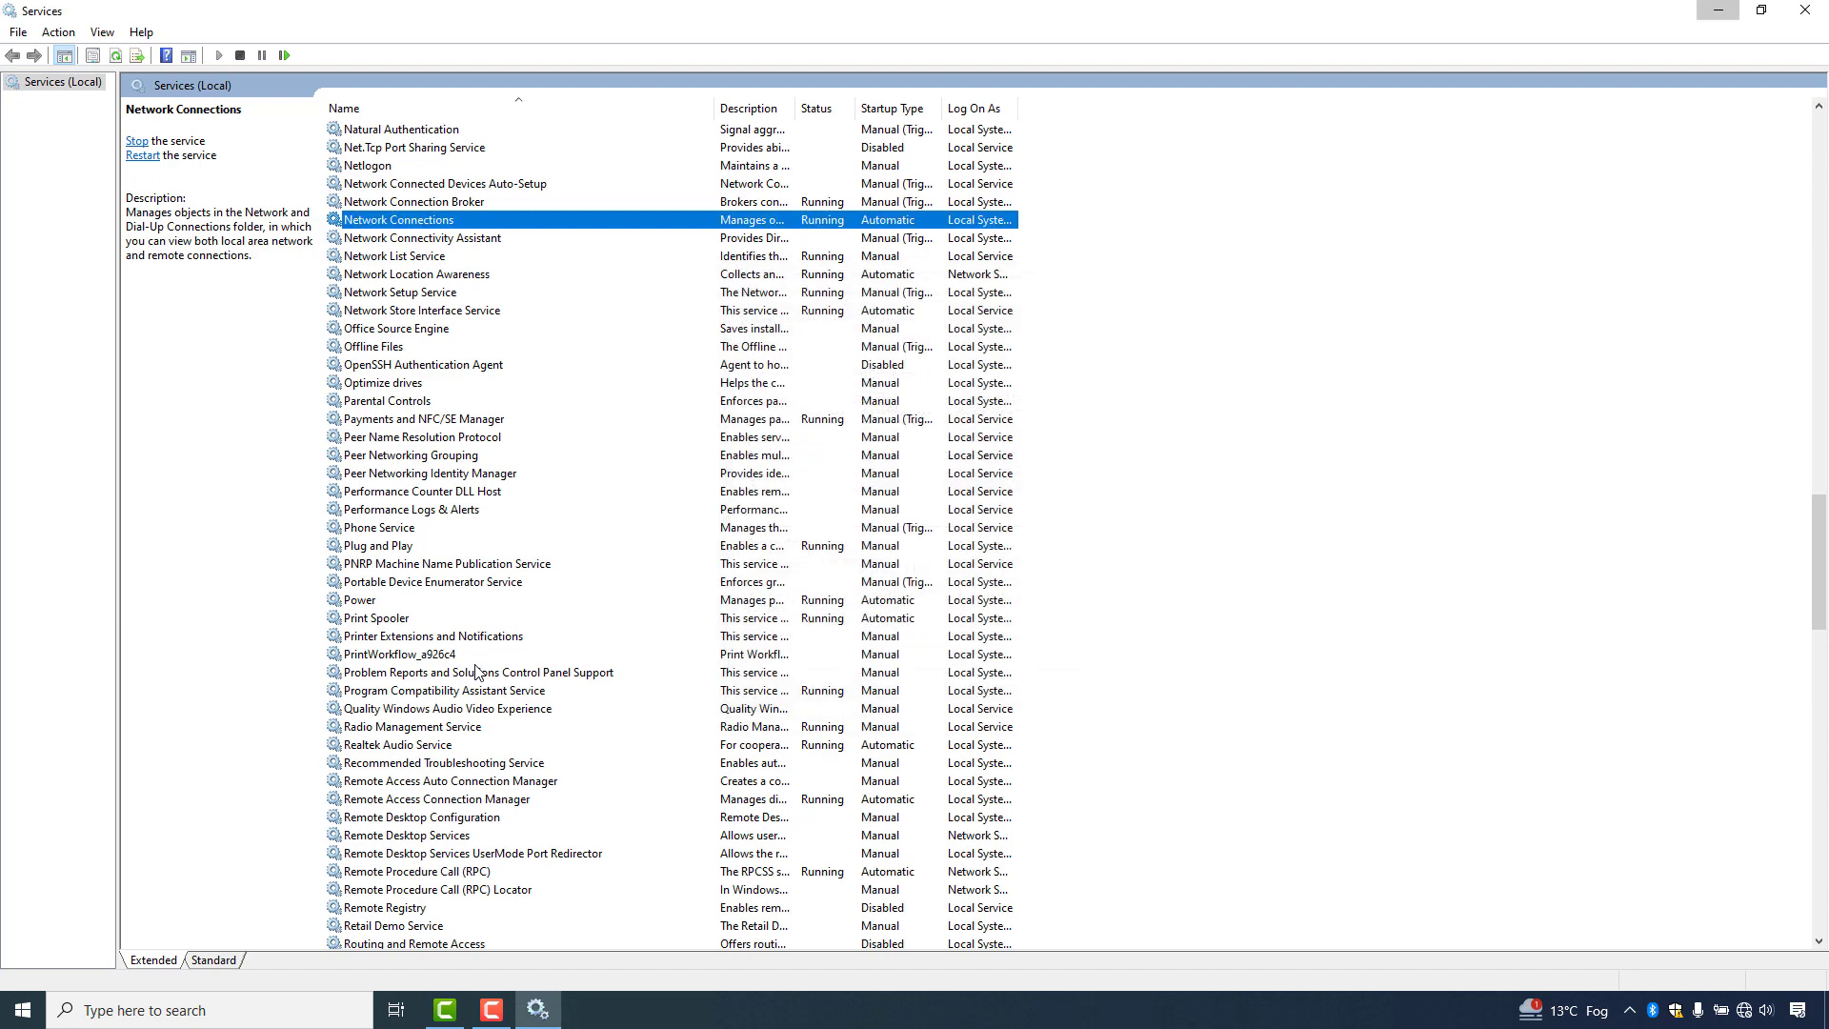
Minimize the Services window, search Windows for "driver" and open Device Manager
click(1718, 10)
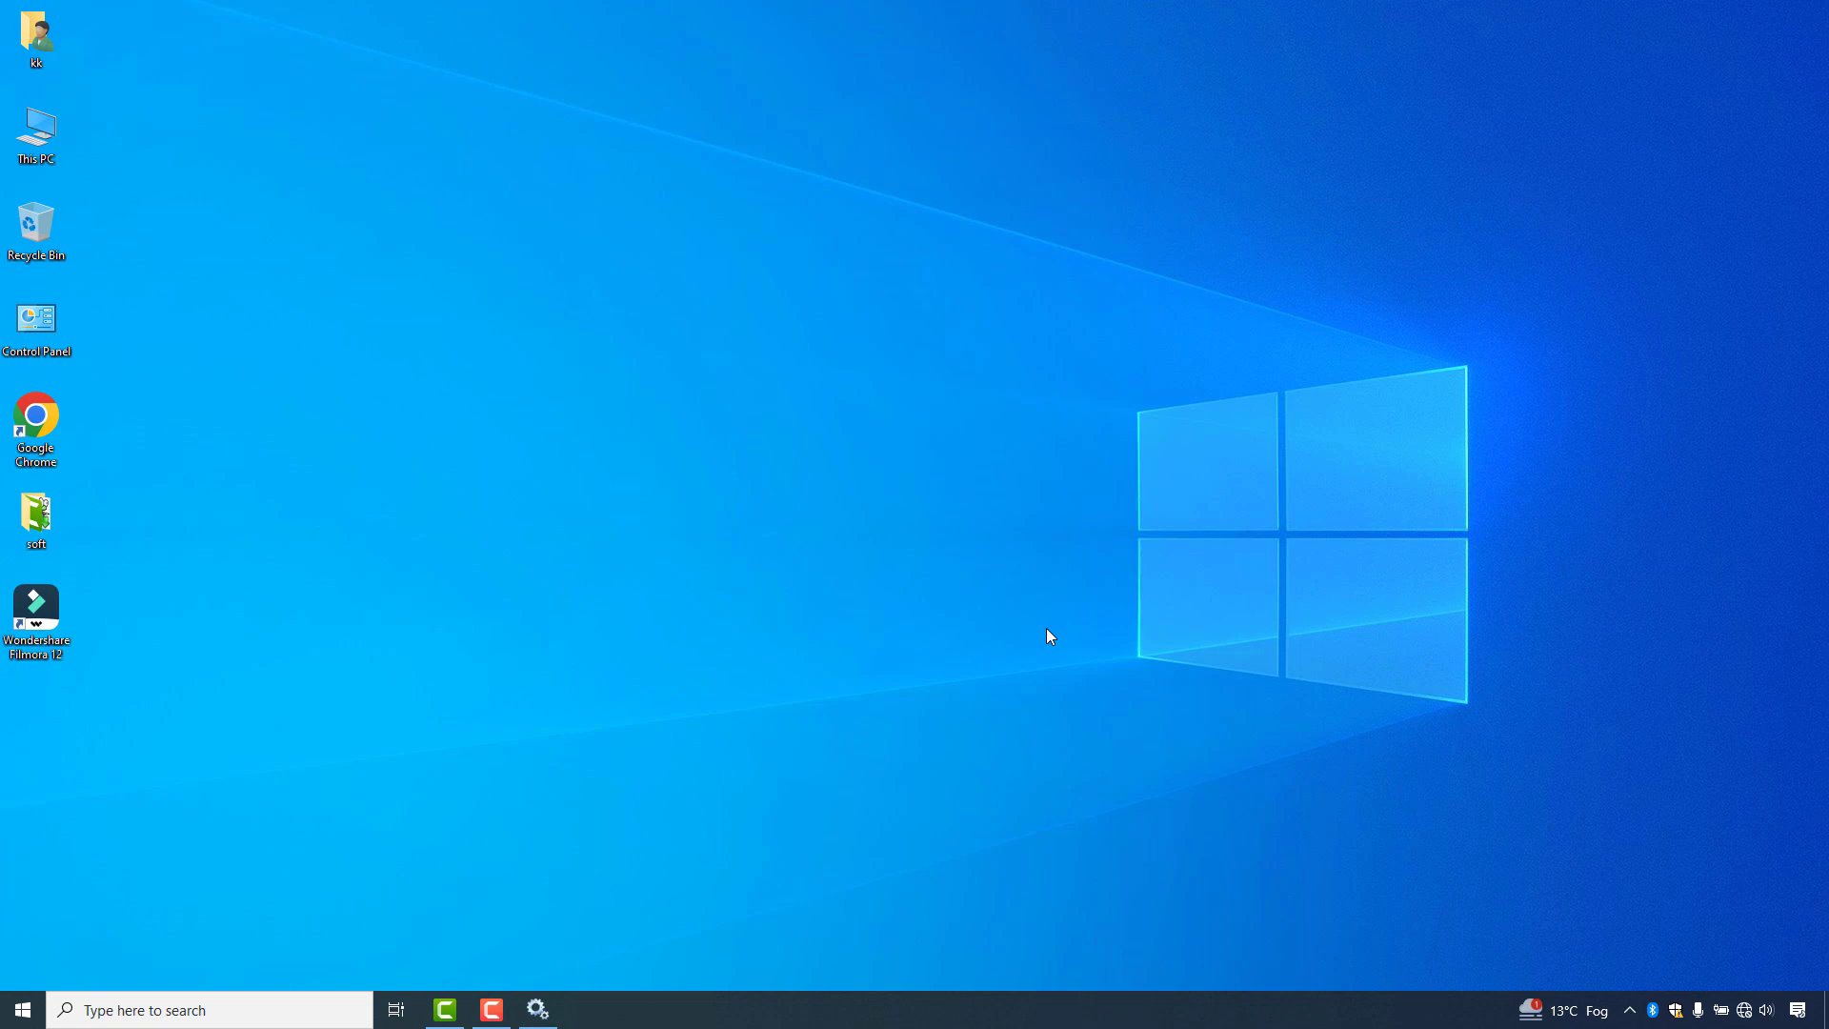
click(290, 1013)
text(d)
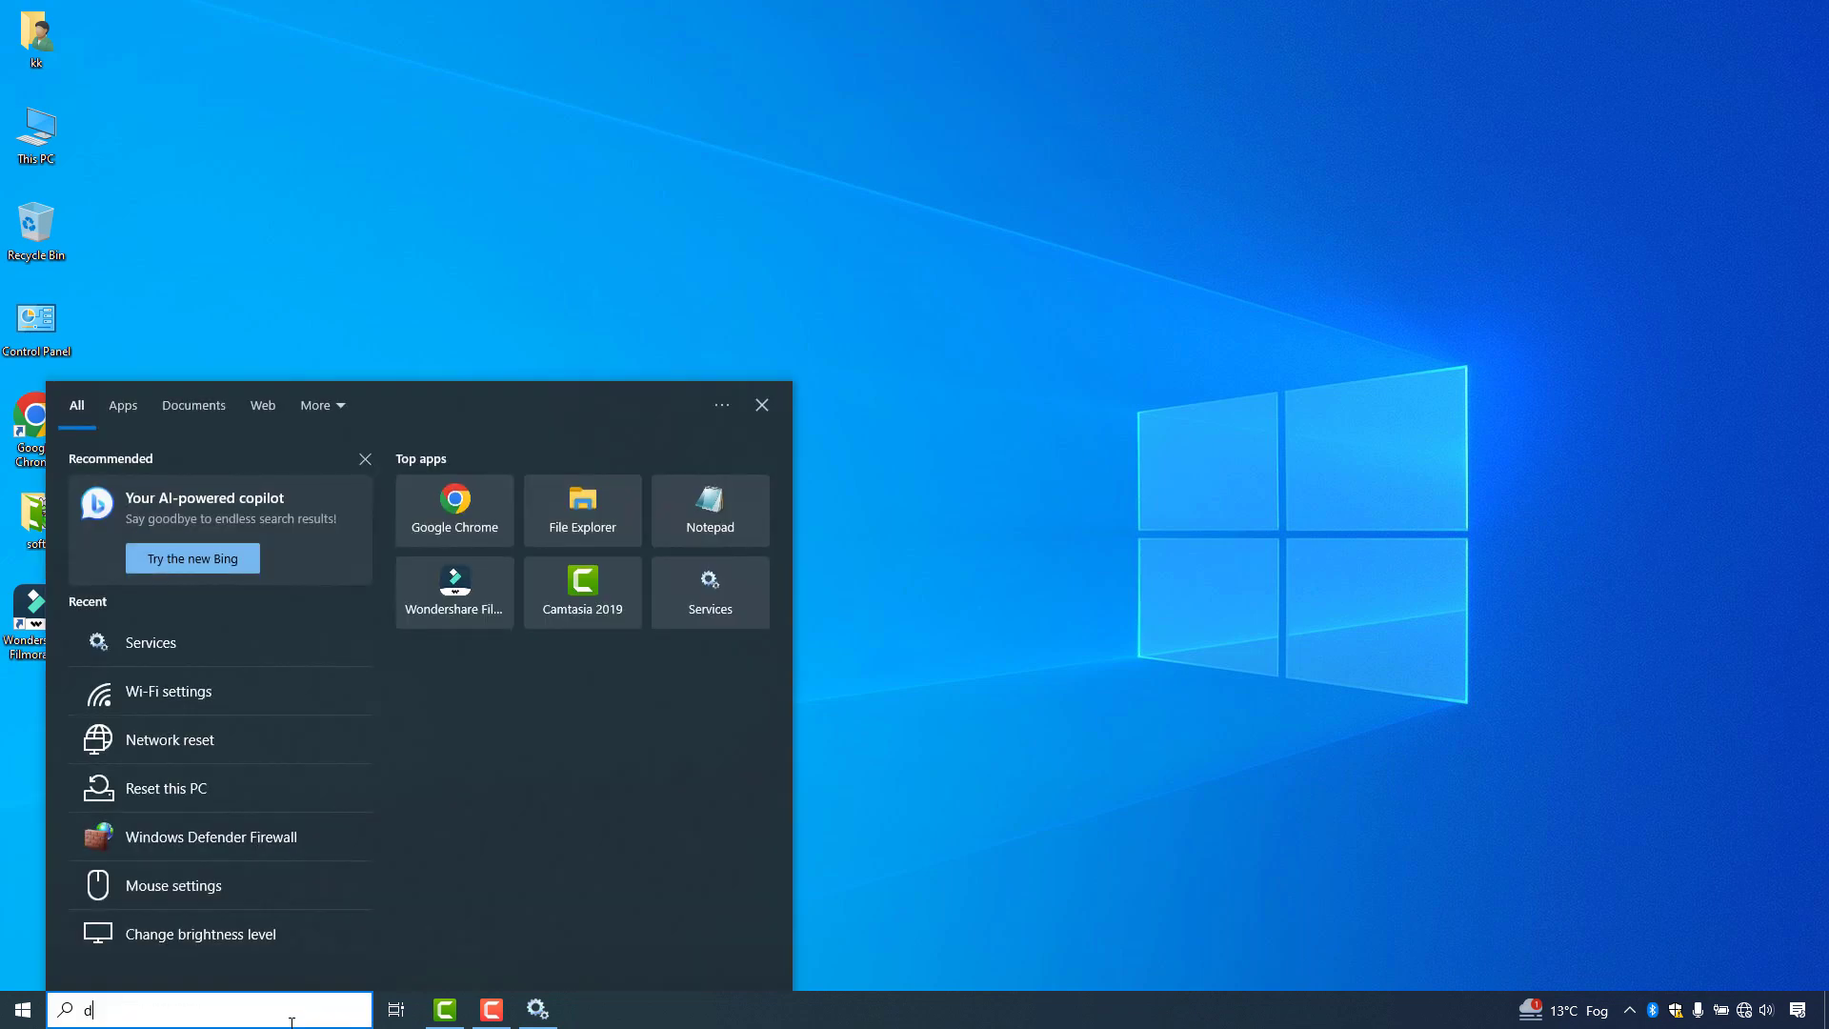
text(river)
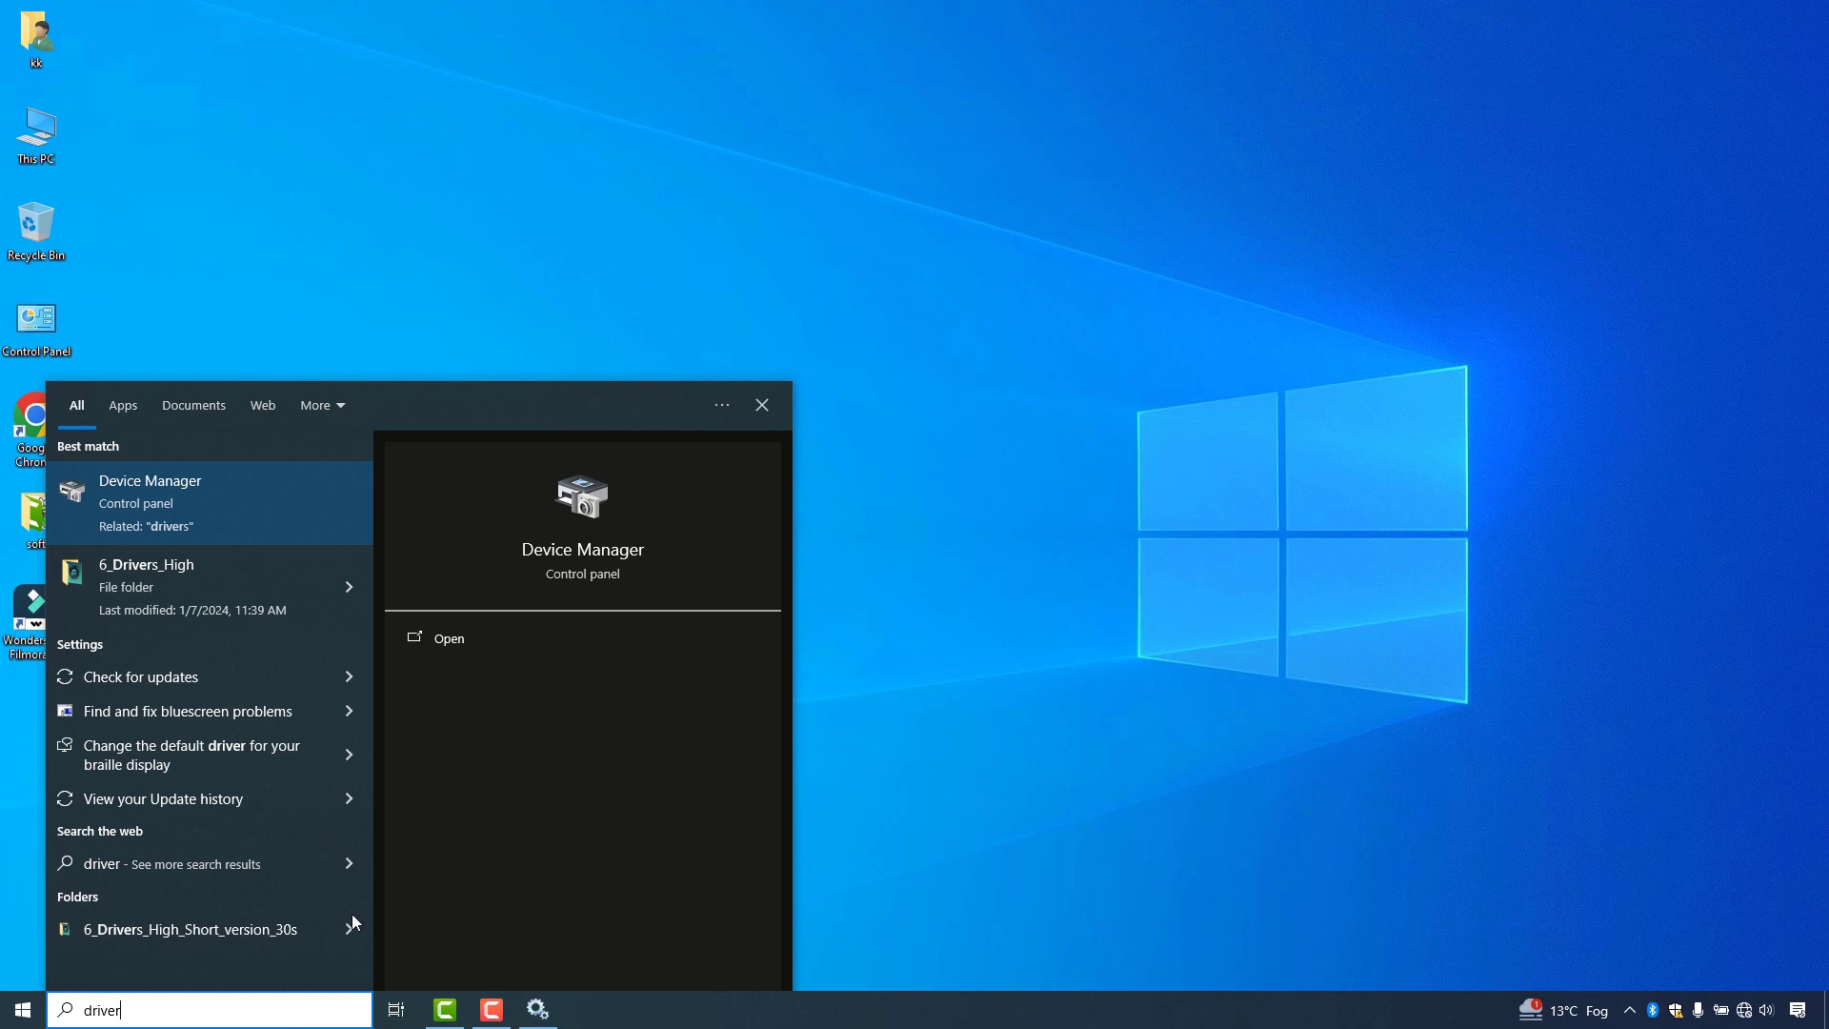
click(283, 484)
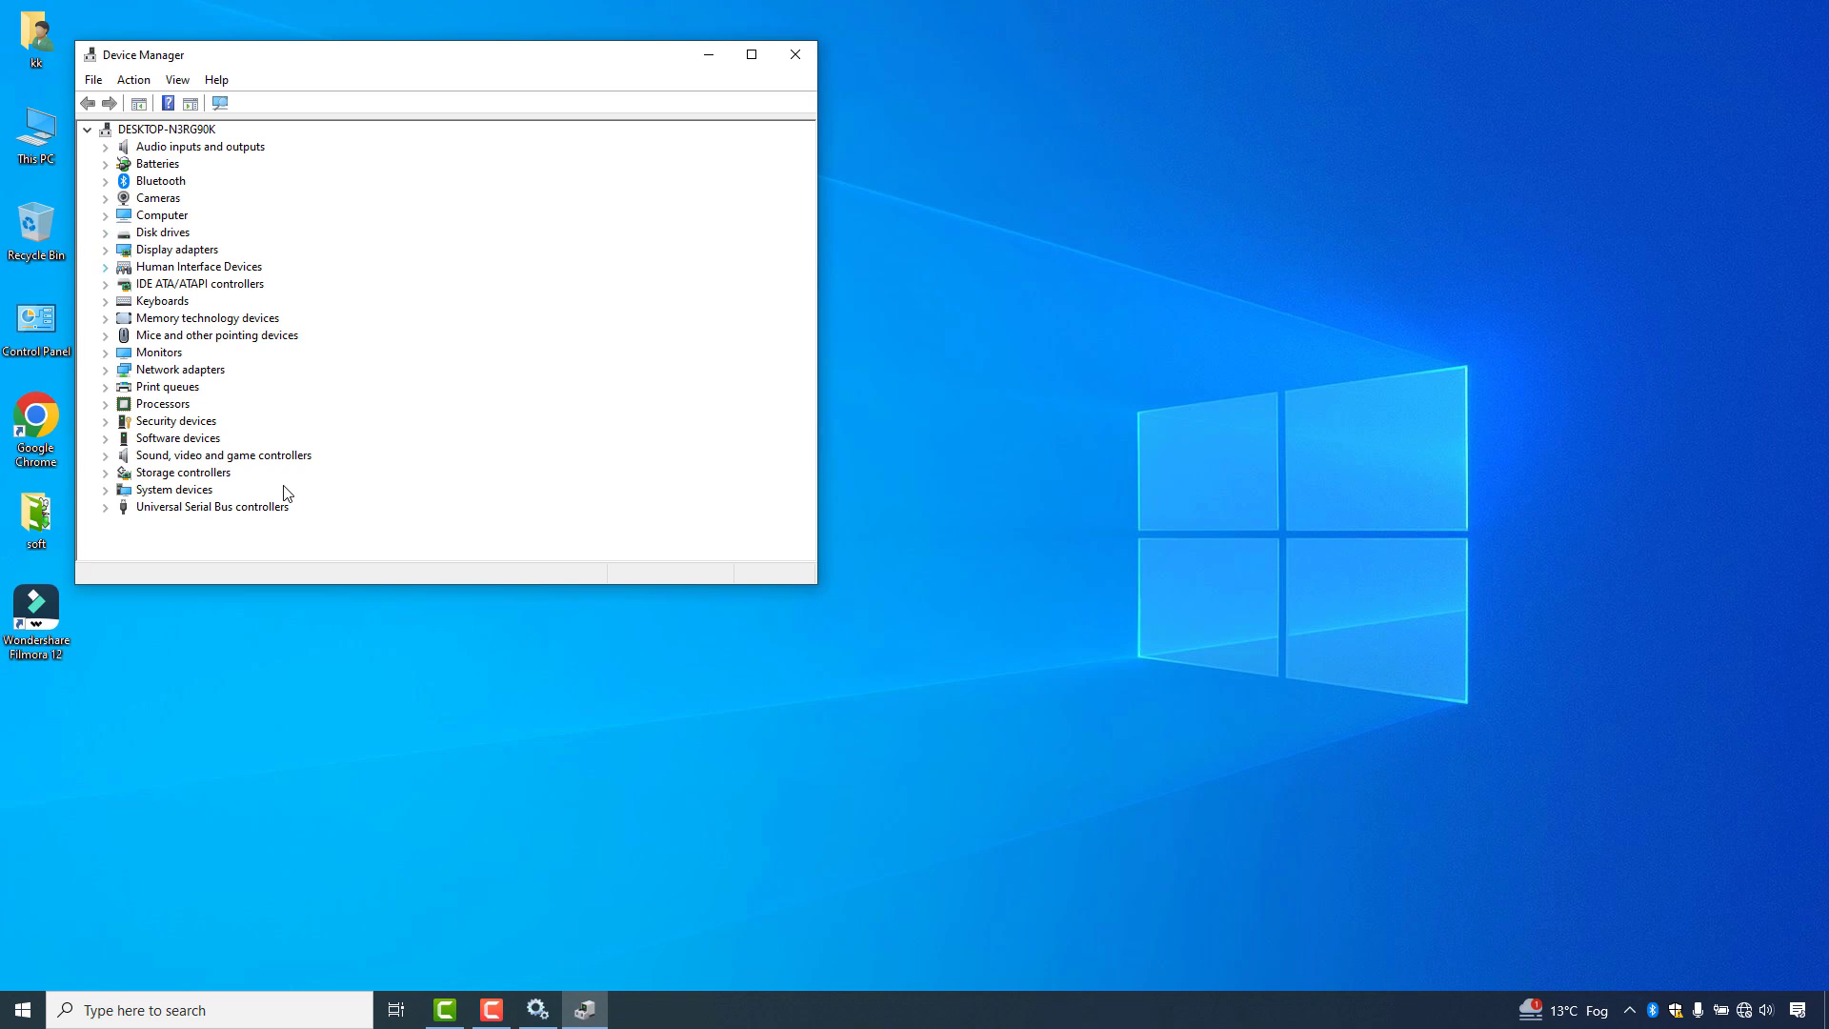
Expand the network adapters and start a driver update for the Intel(R) Dual Band Wireless-AC 7265
key(n)
key(Right)
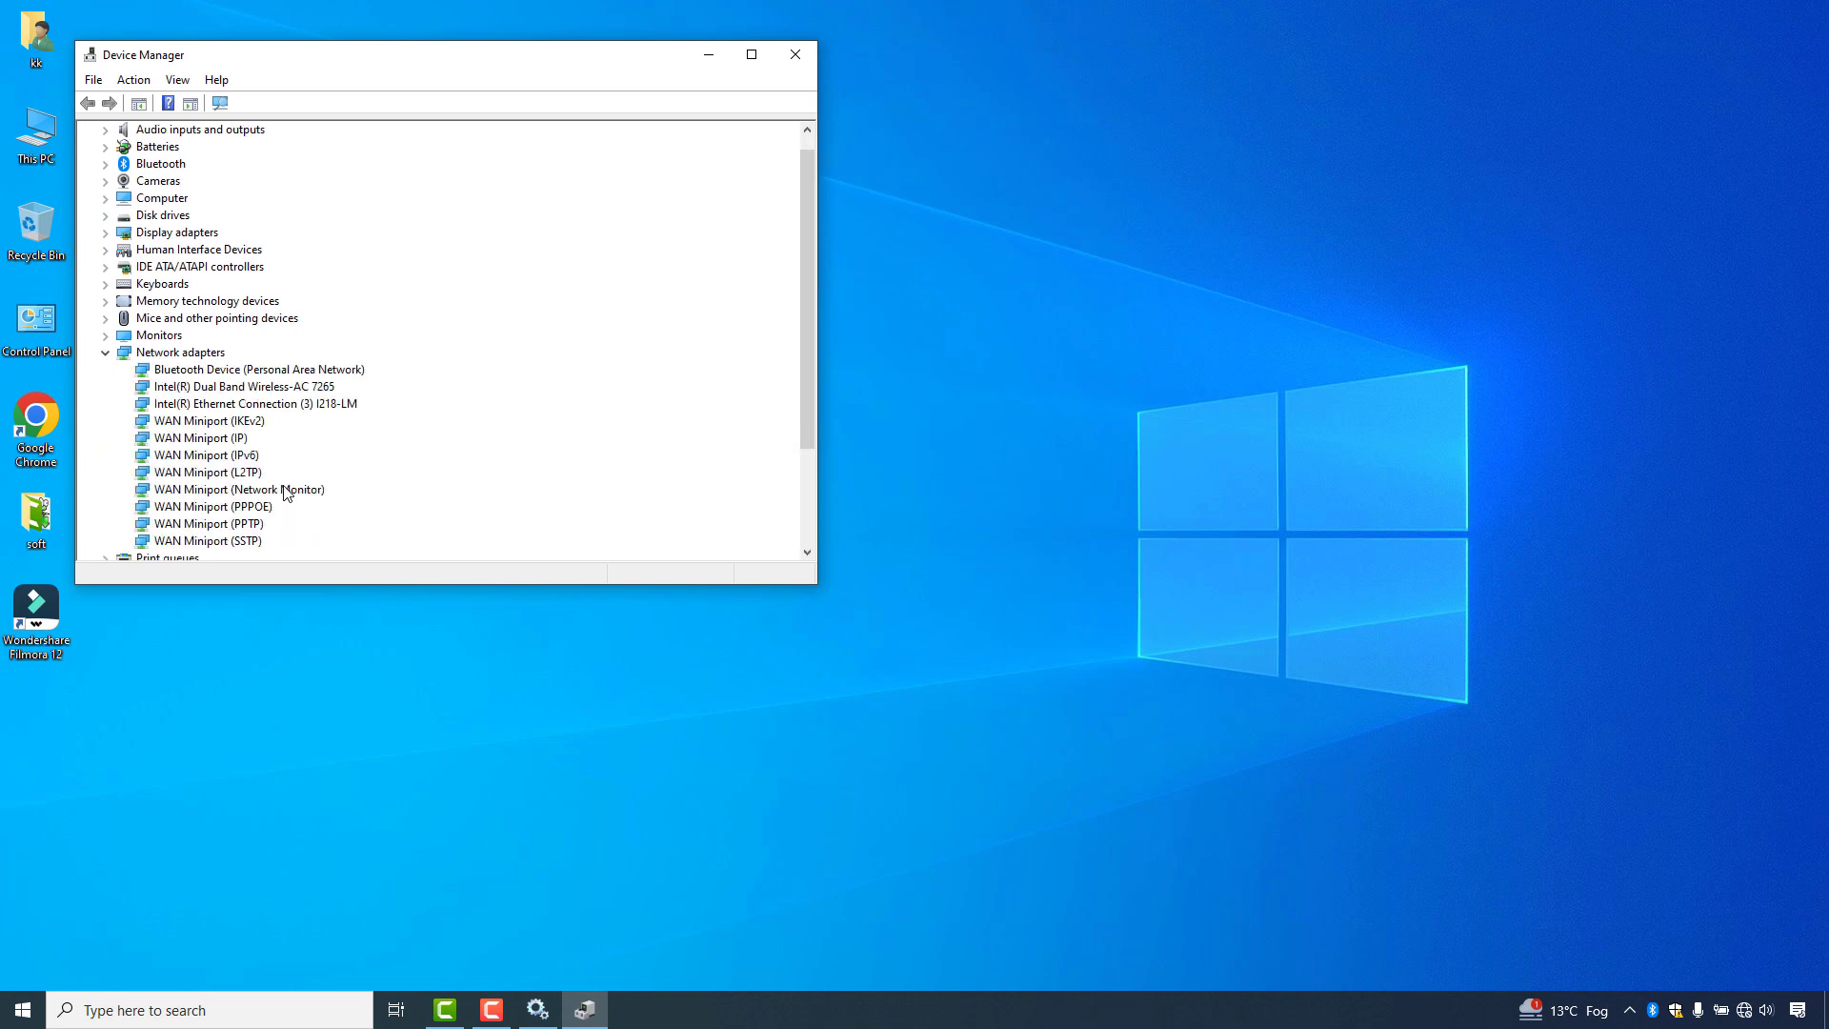
key(Down)
key(Down)
key(shift+F10)
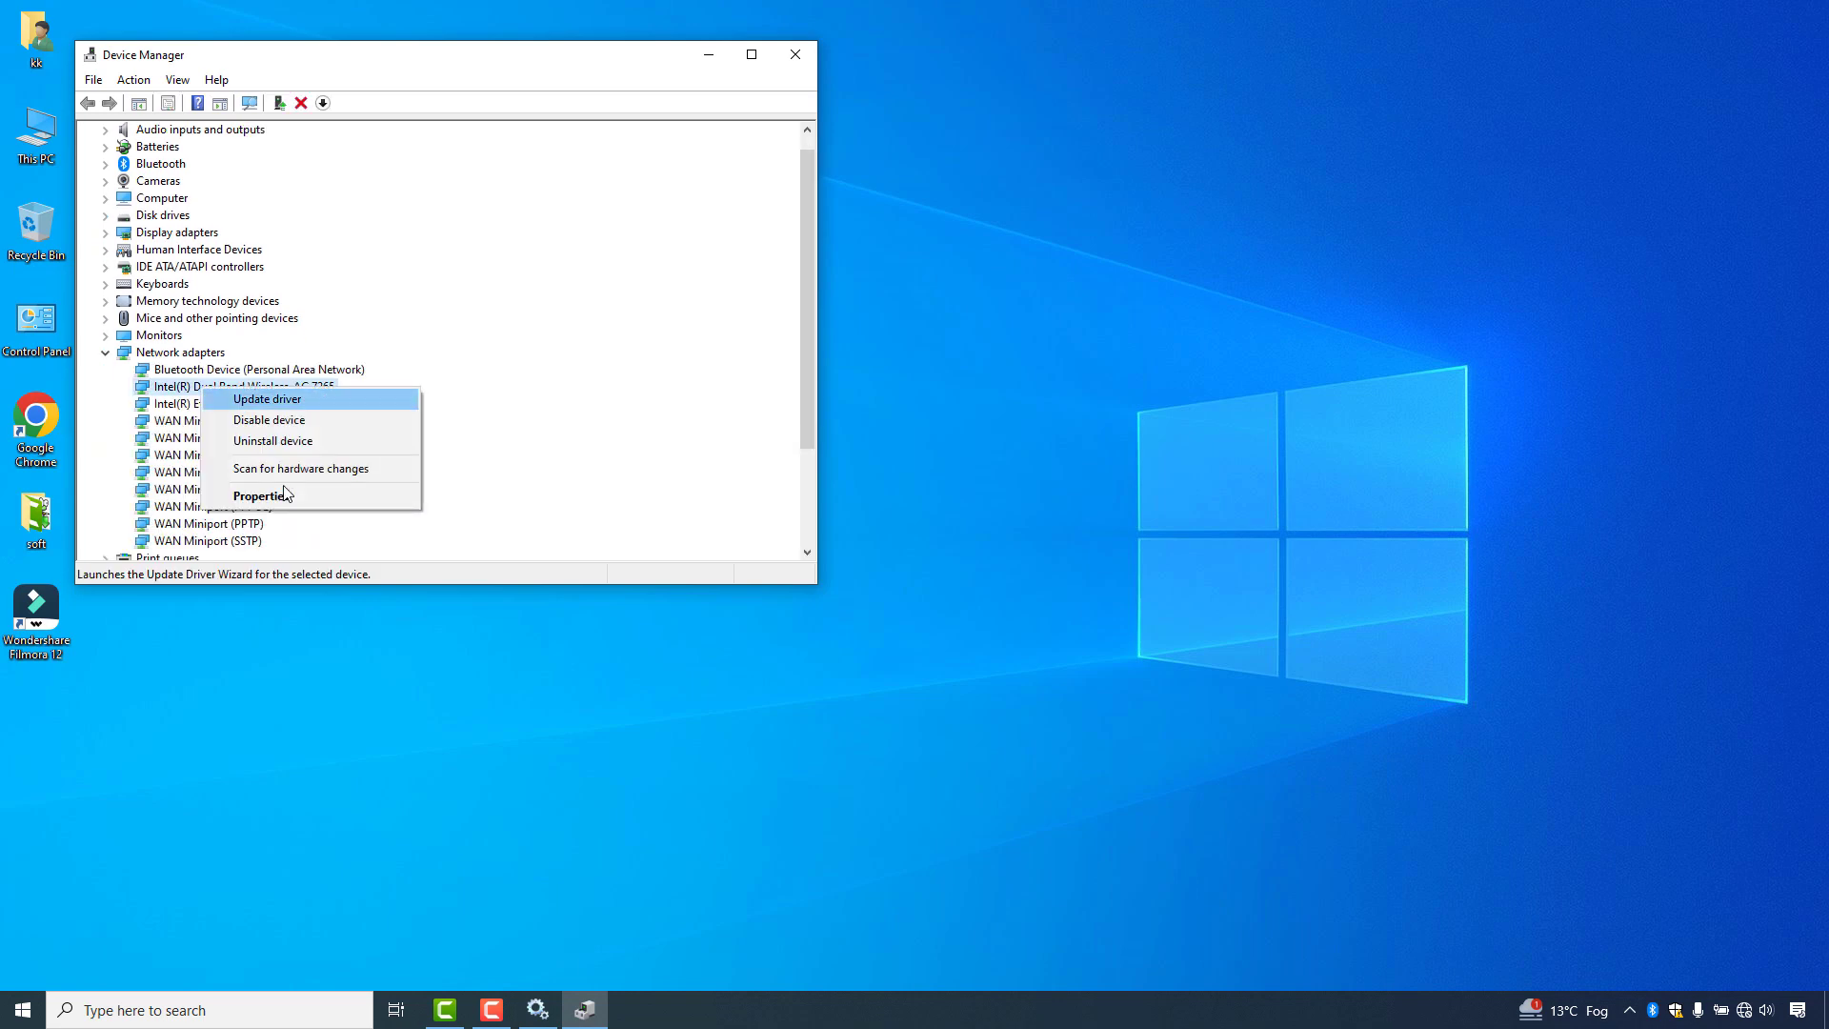
key(Return)
Browse the computer for driver software and list the available drivers compatible with the wireless adapter
key(Down)
key(Return)
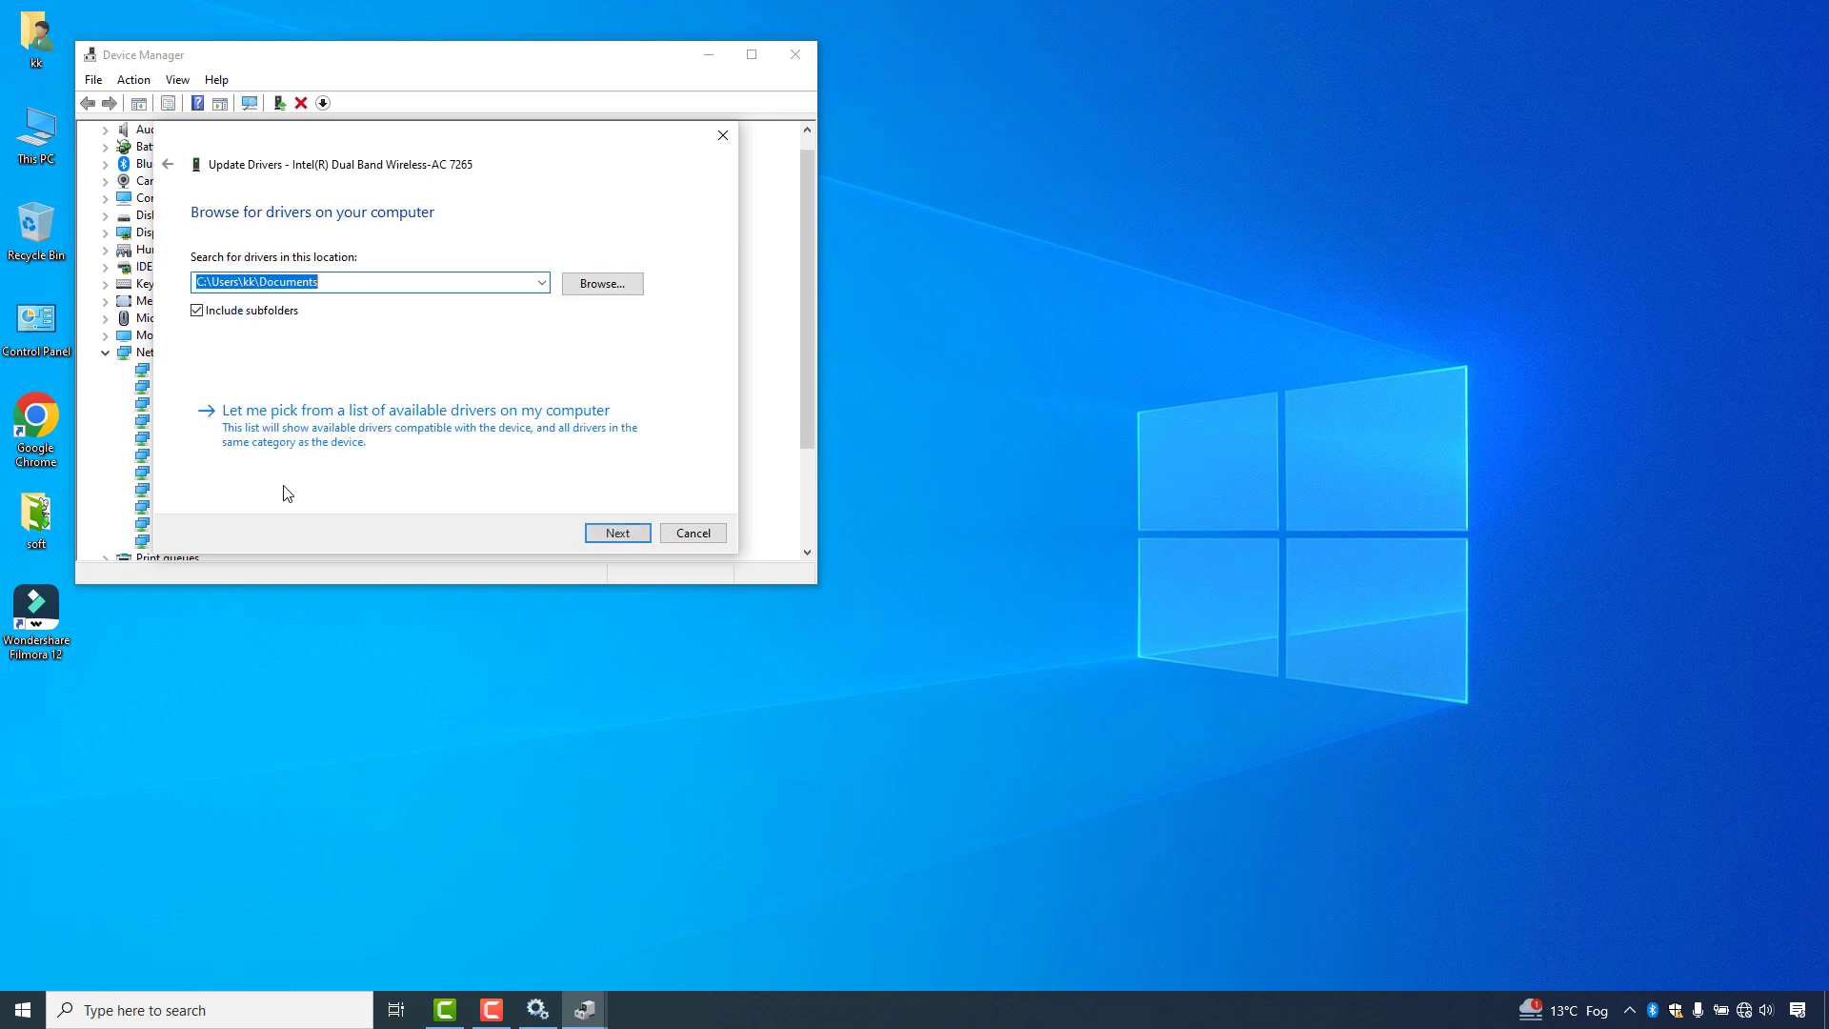
key(alt+l)
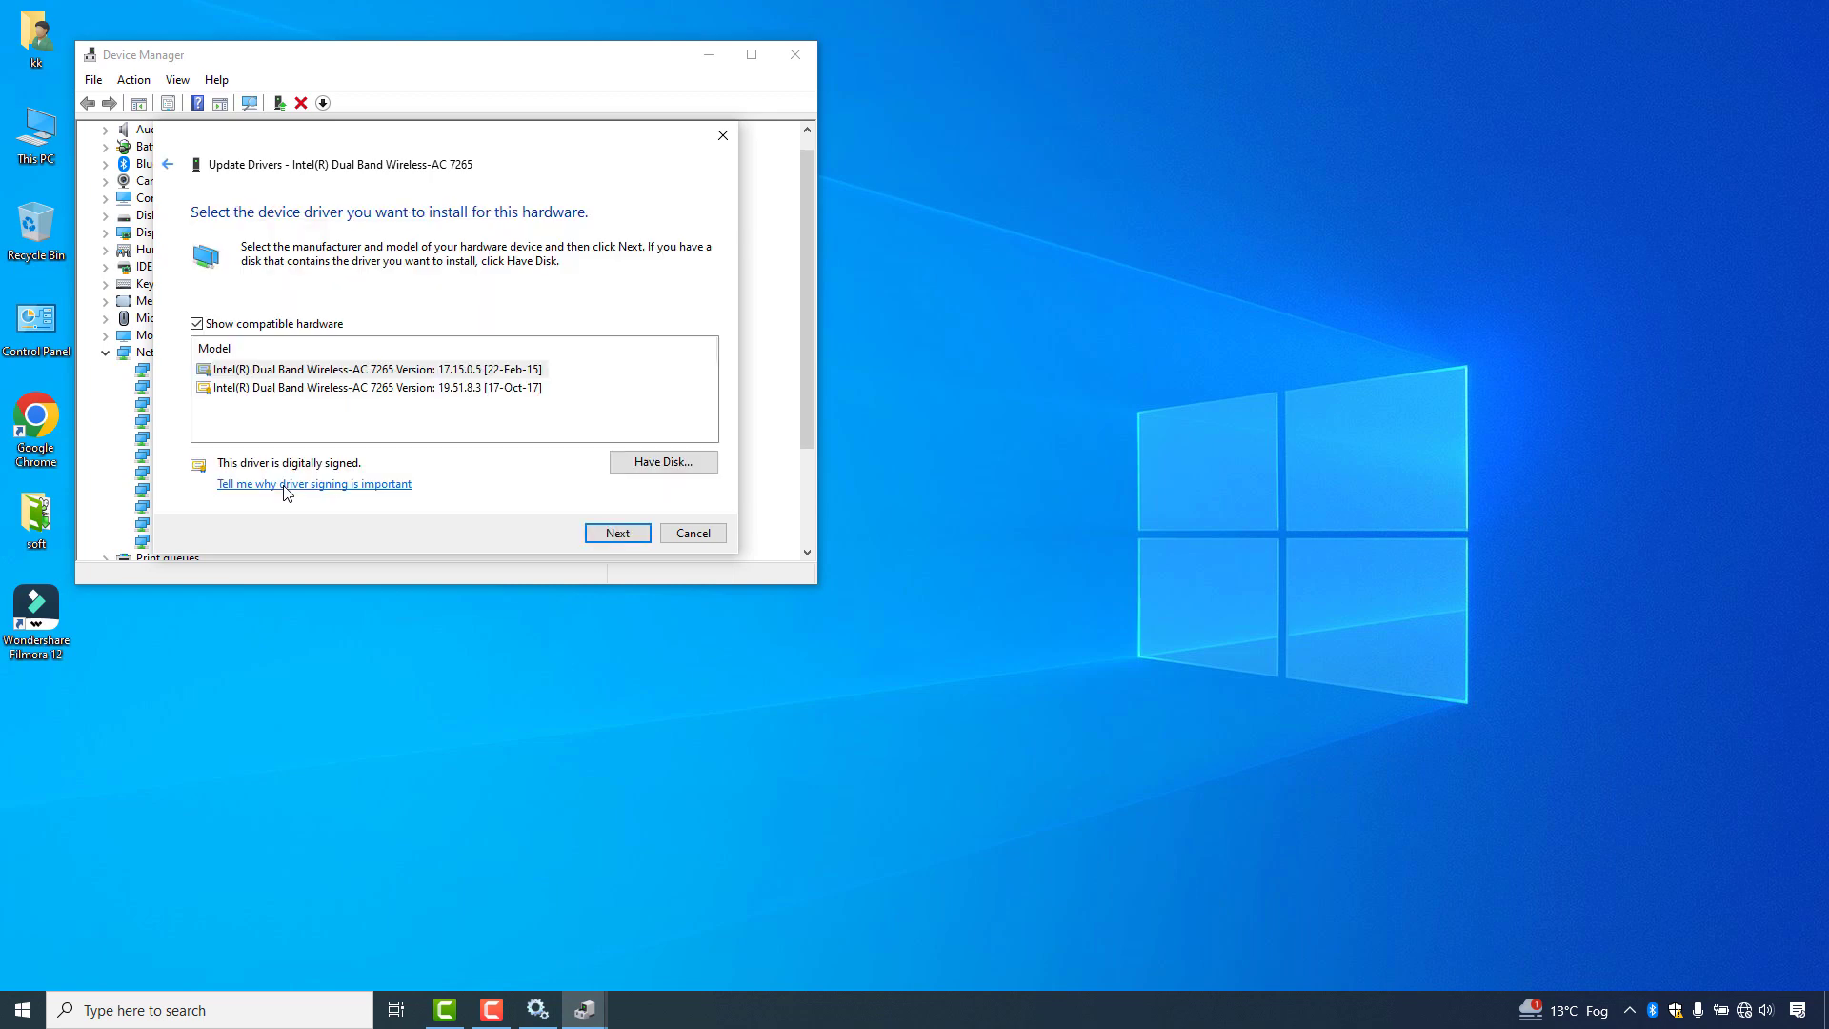
Go back to the search options, search automatically for updated wireless adapter driver software, and return to the options
key(alt+Left)
key(alt+Left)
key(Return)
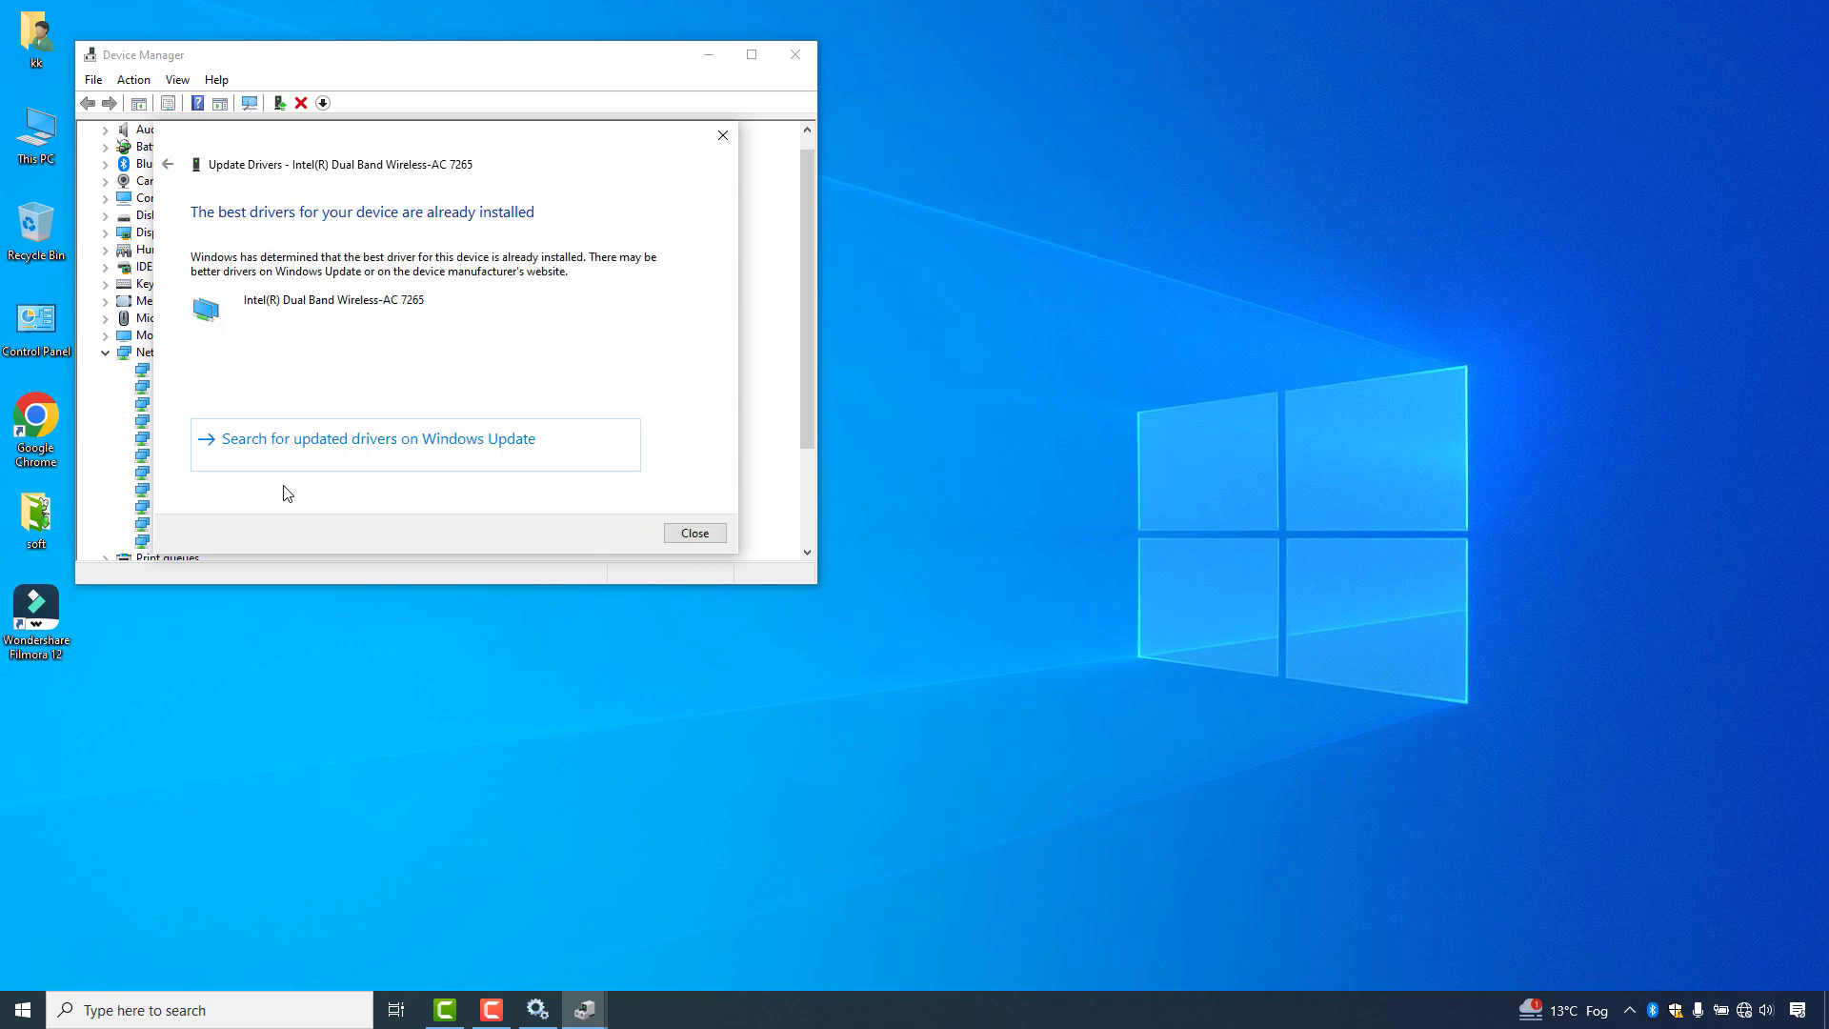
key(alt+Left)
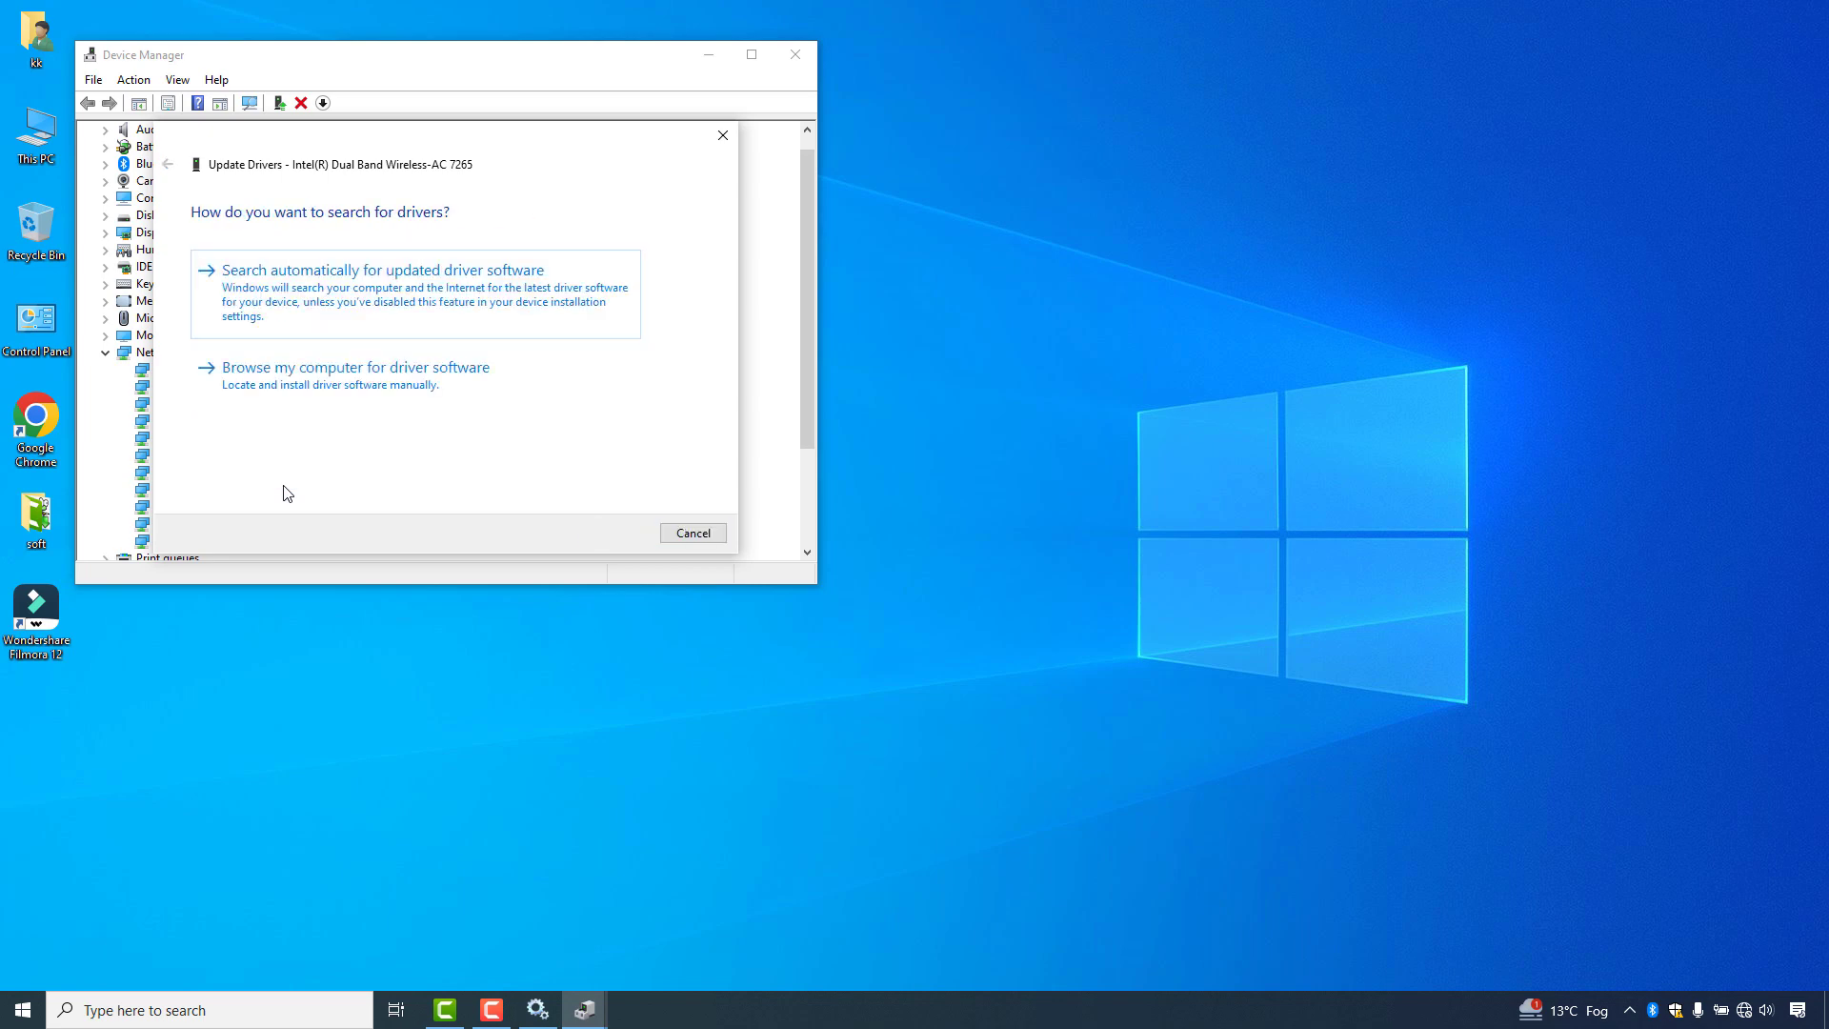
Review the wireless adapter's available local drivers once more, cancel the driver update and close Device Manager
key(Tab)
key(Return)
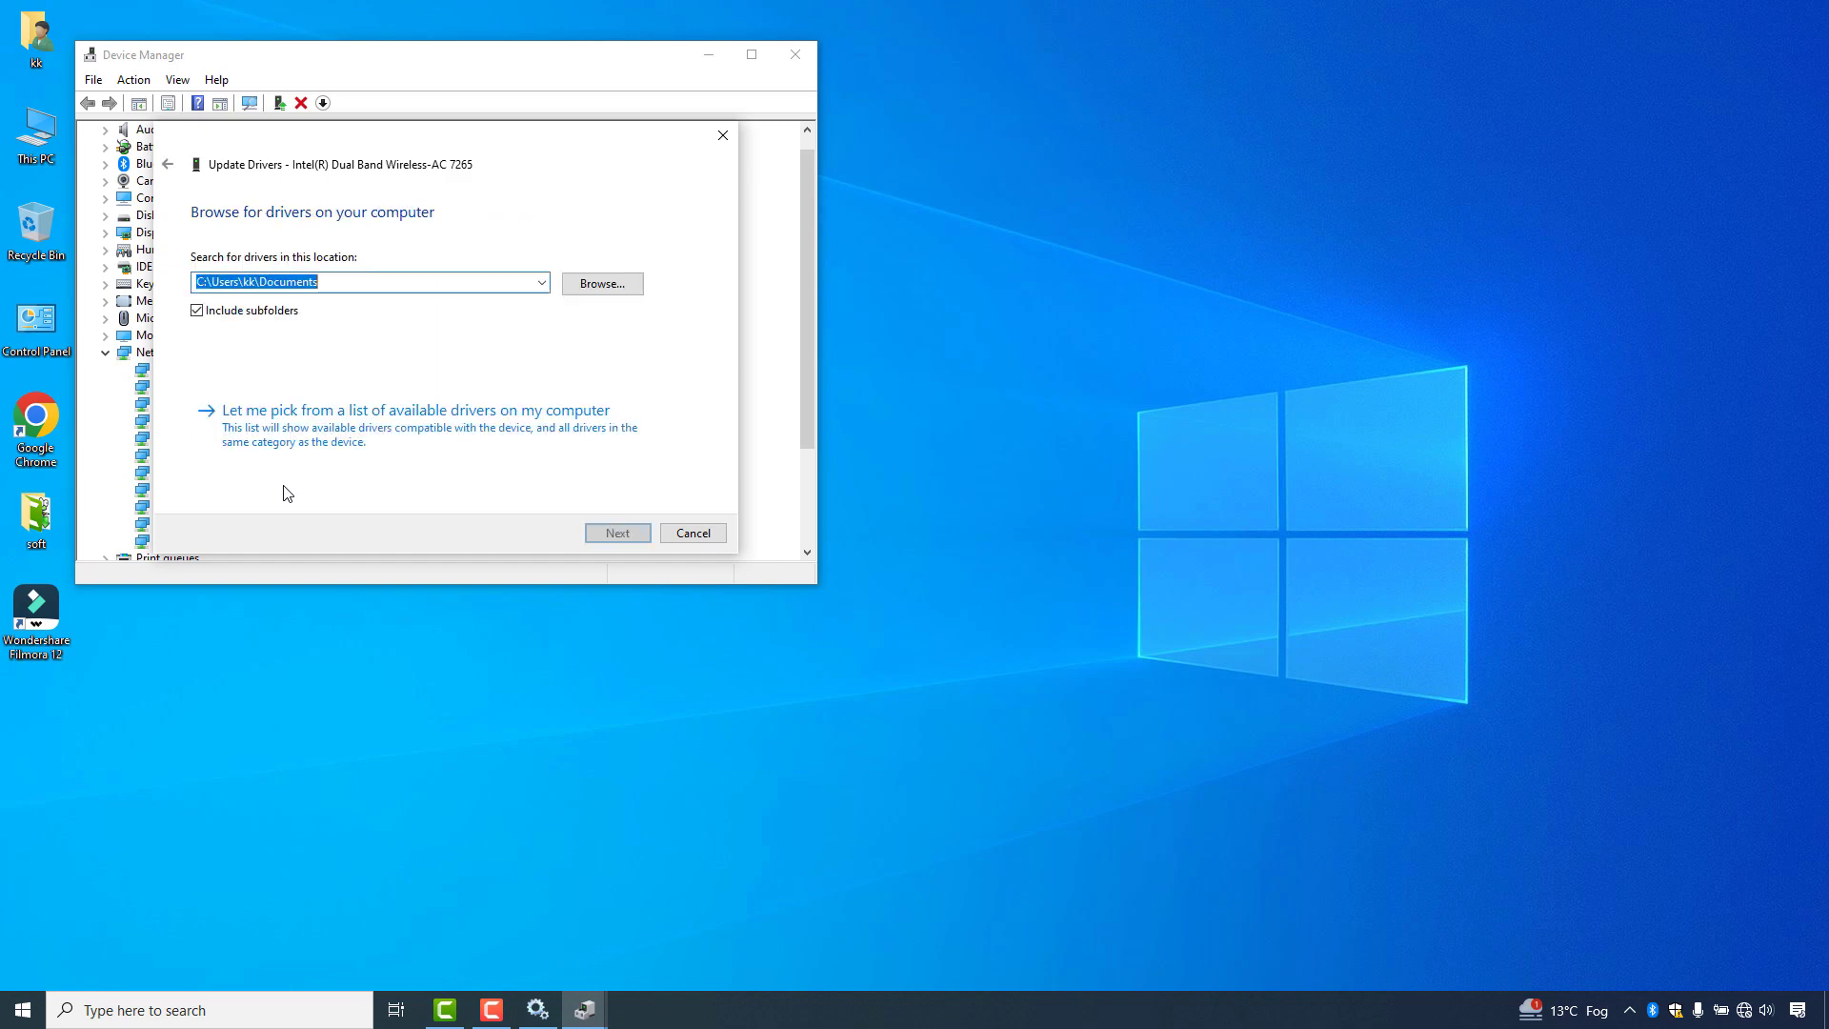
key(alt+l)
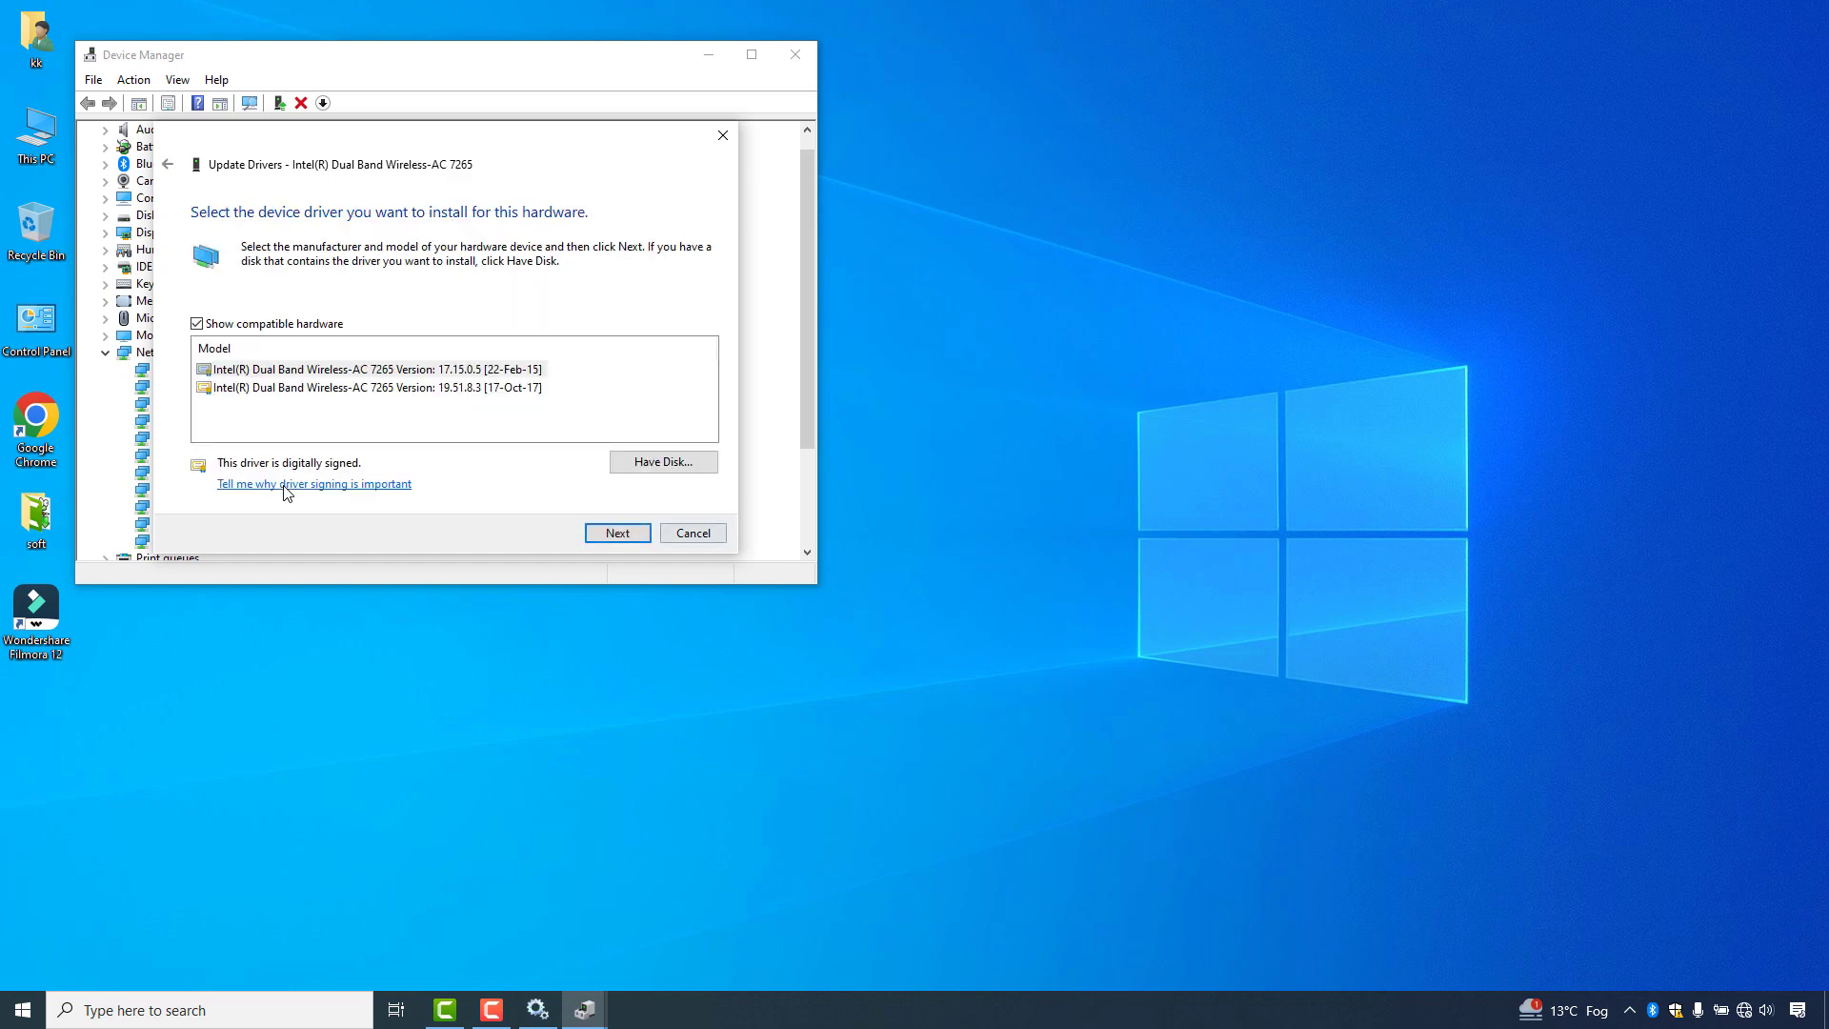
key(Escape)
click(796, 55)
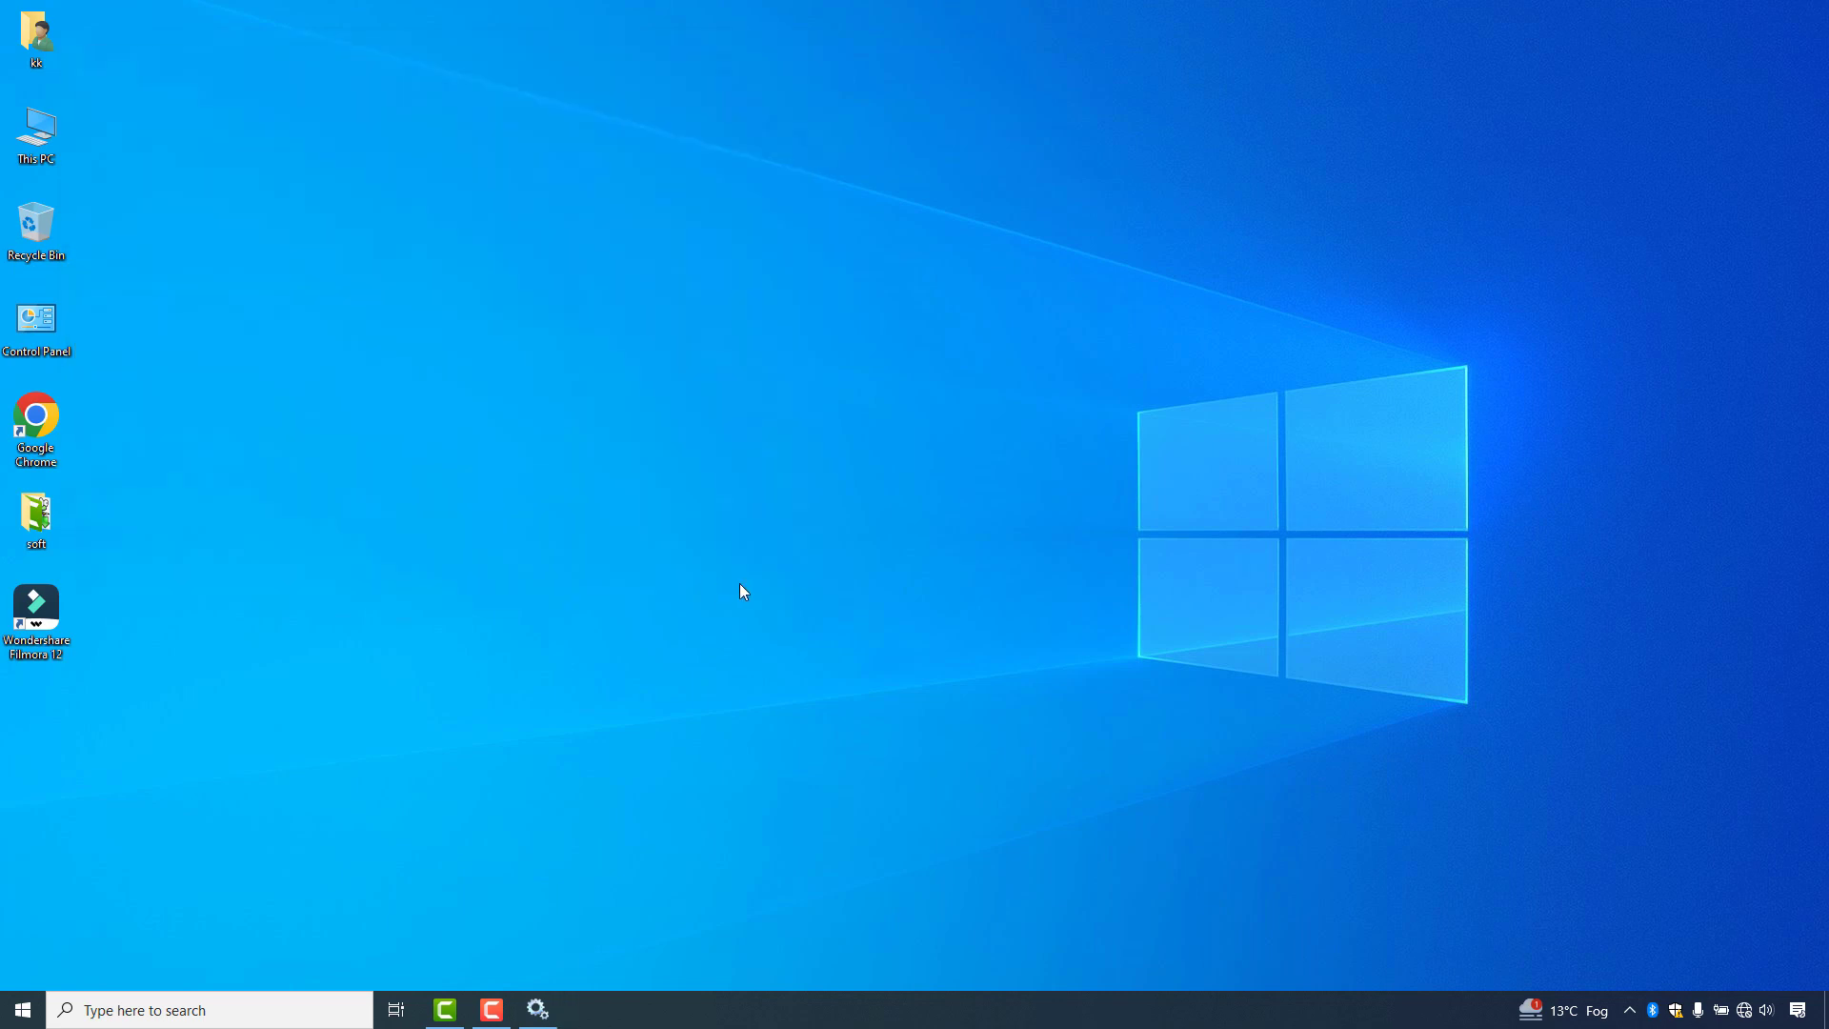